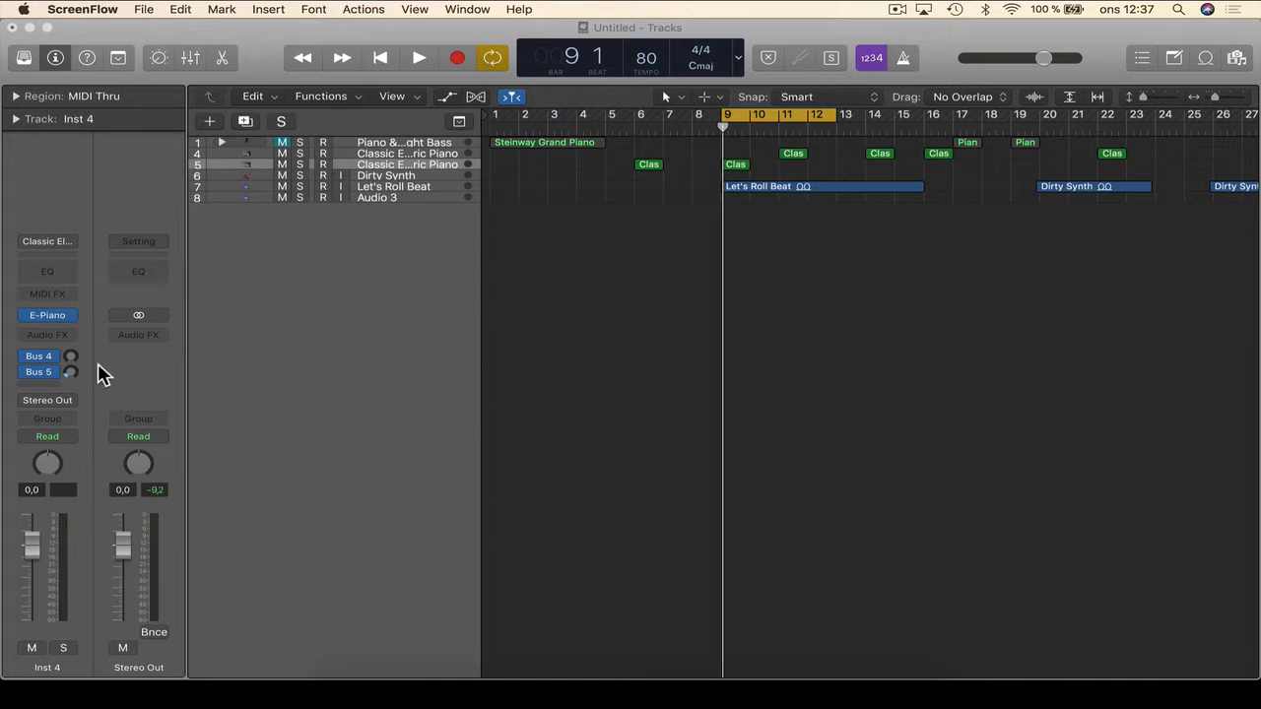
- Replace the electric piano instrument on the Inst 4 channel strip with Apple's AUMIDISynth and close its plug-in window
{"action": "left_click", "coordinate": [71, 316]}
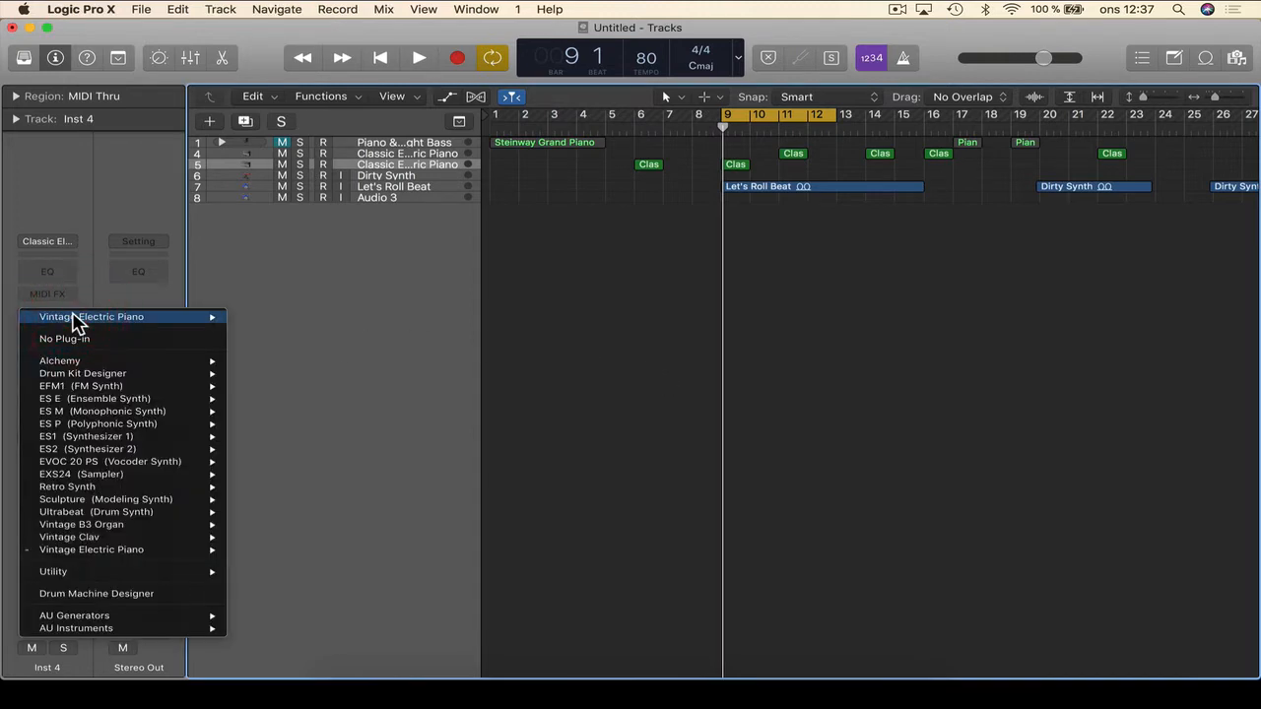
{"action": "left_click", "coordinate": [316, 349]}
{"action": "left_click", "coordinate": [72, 317]}
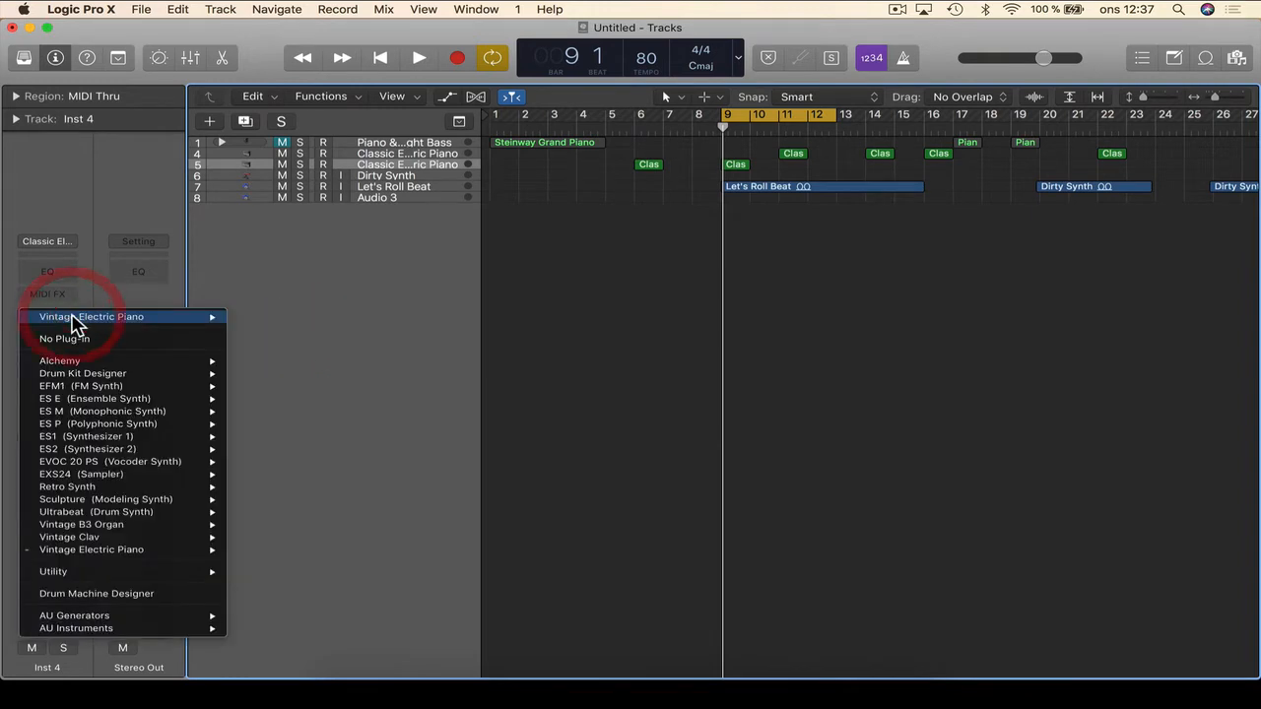
{"action": "mouse_move", "coordinate": [73, 618]}
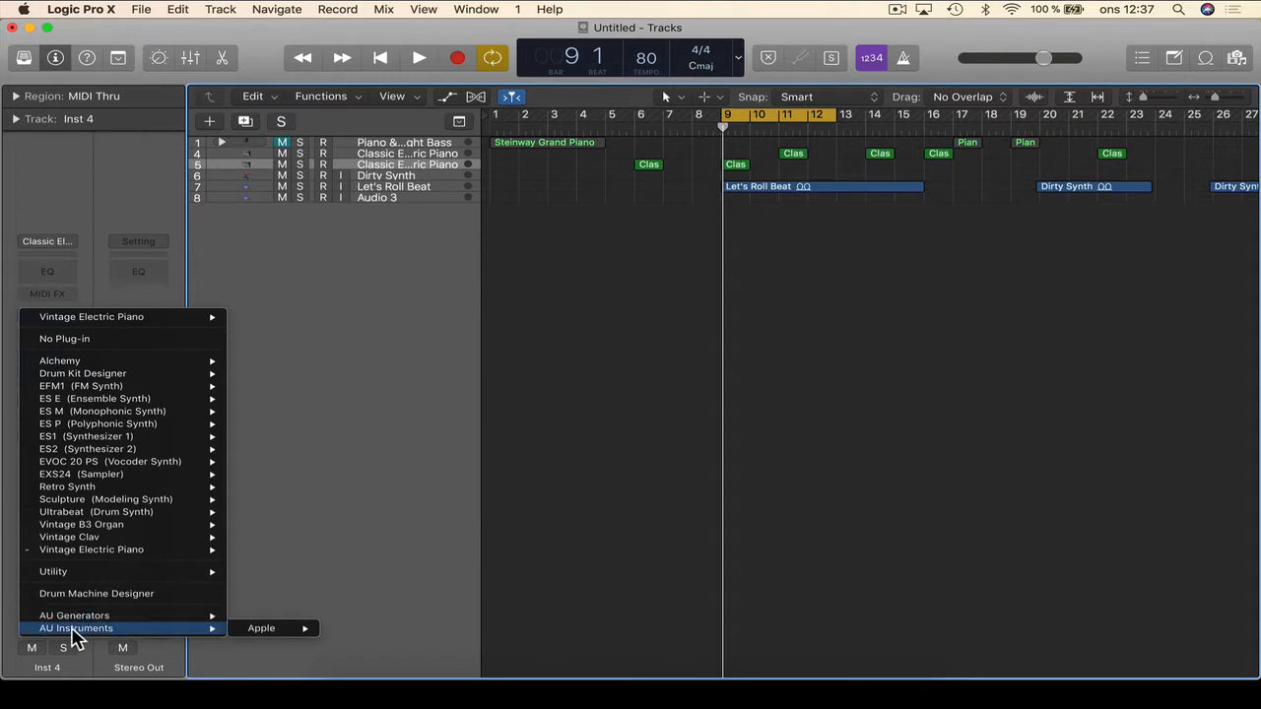
{"action": "mouse_move", "coordinate": [254, 630]}
{"action": "left_click", "coordinate": [352, 629]}
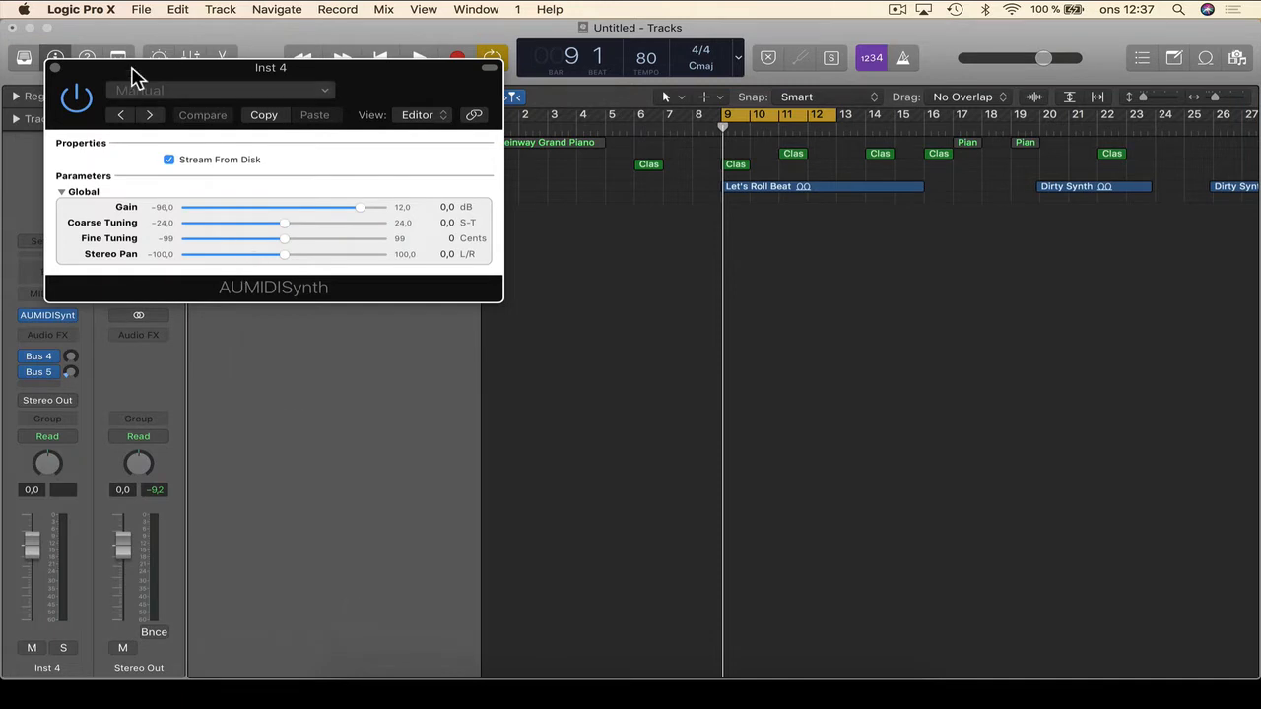
{"action": "left_click", "coordinate": [55, 67]}
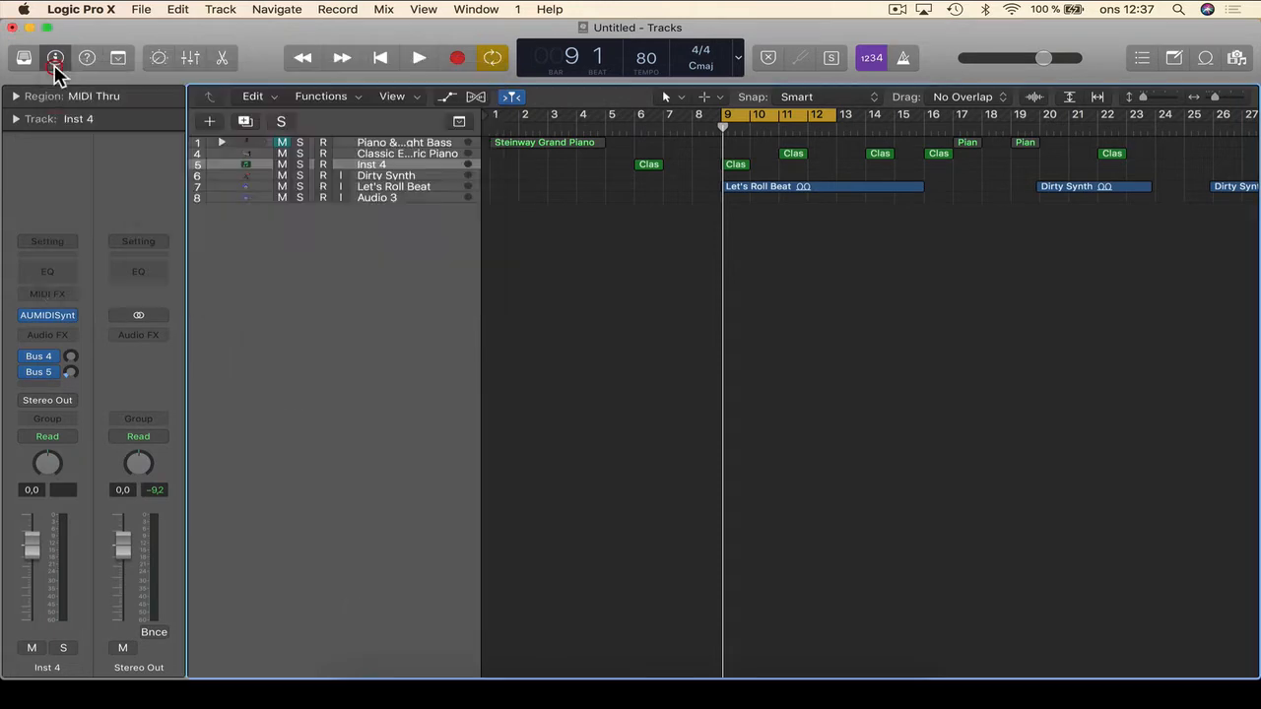
- Insert the Test Oscillator utility as an audio effect on the Inst 4 channel strip and bypass it
{"action": "left_click", "coordinate": [54, 340]}
{"action": "mouse_move", "coordinate": [85, 390]}
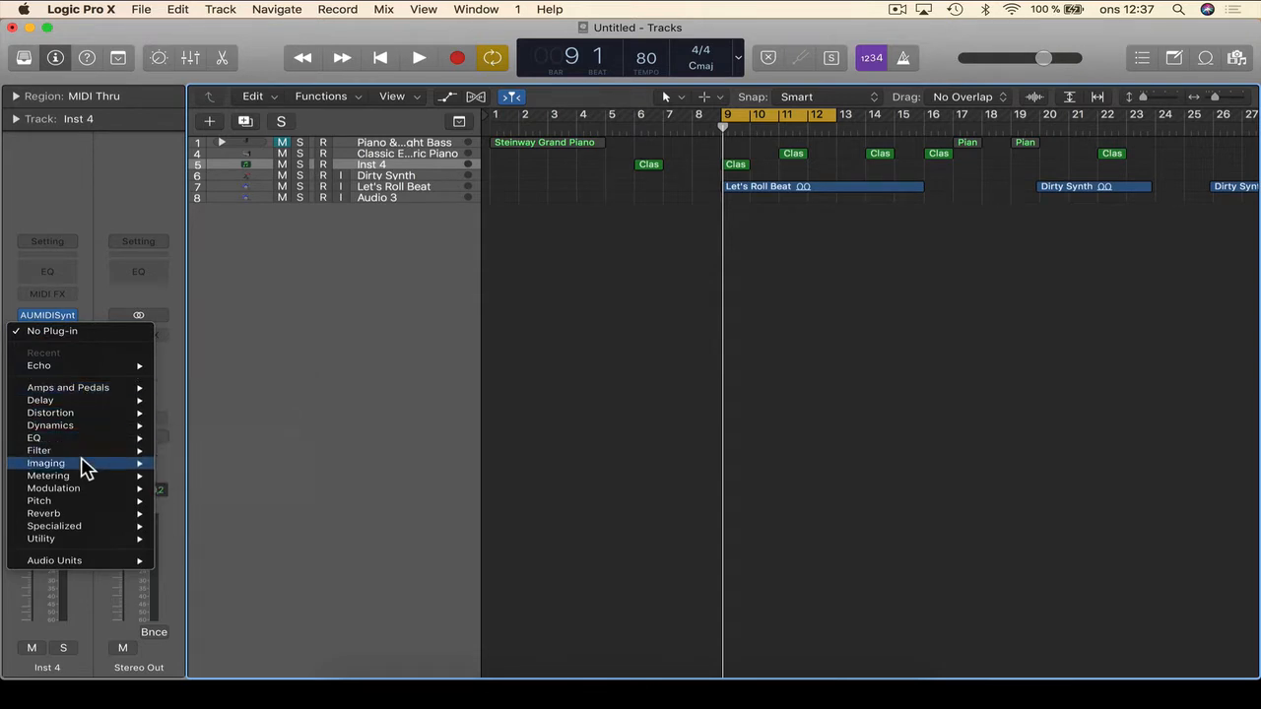
{"action": "mouse_move", "coordinate": [81, 486]}
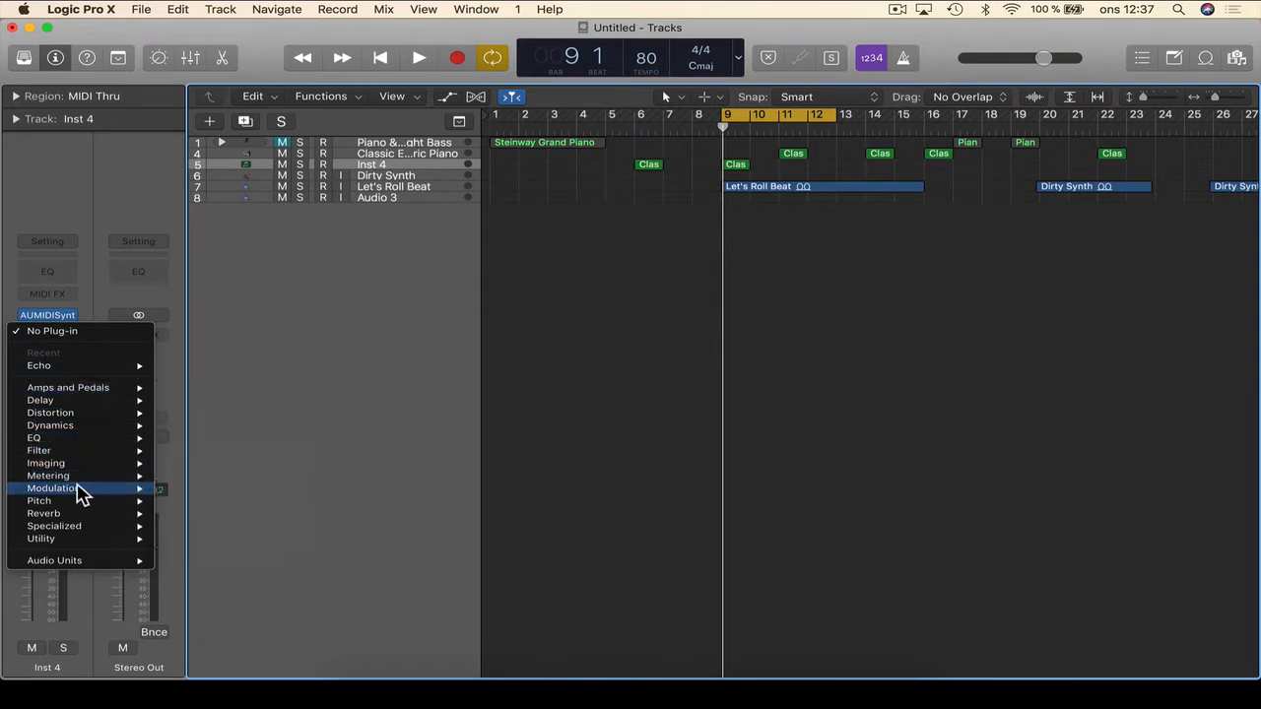
{"action": "mouse_move", "coordinate": [77, 532]}
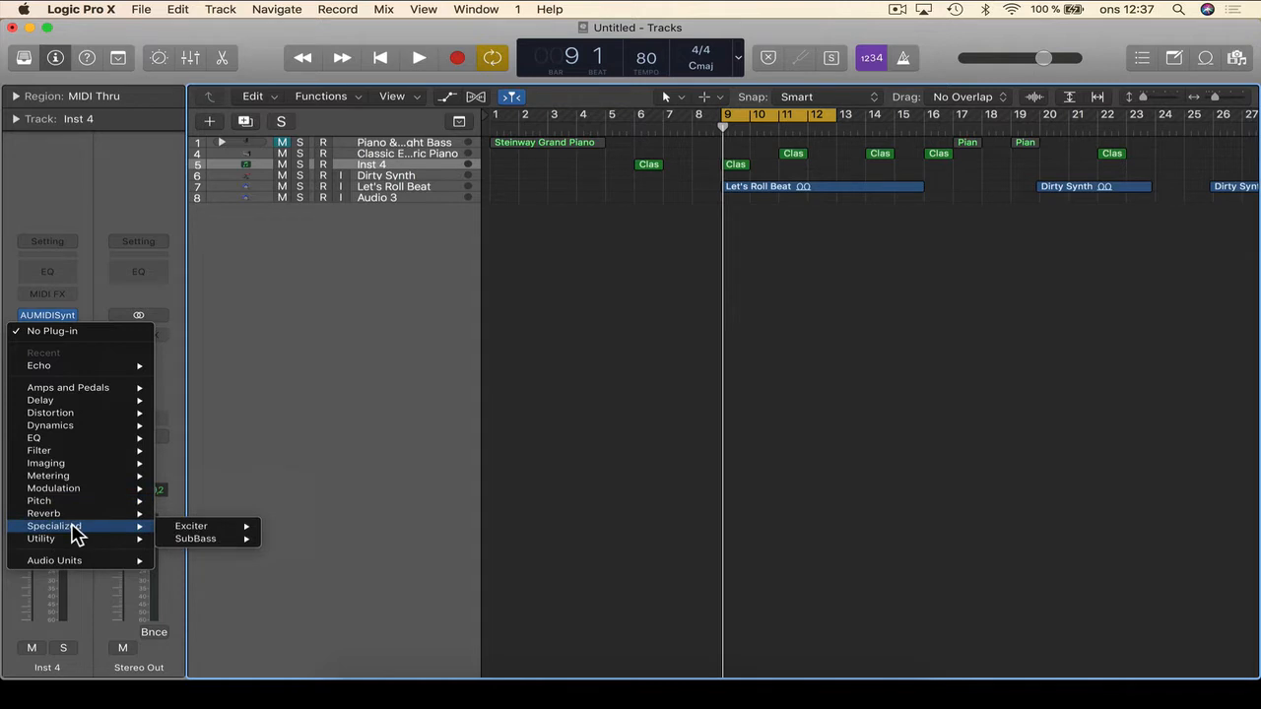
{"action": "mouse_move", "coordinate": [183, 552]}
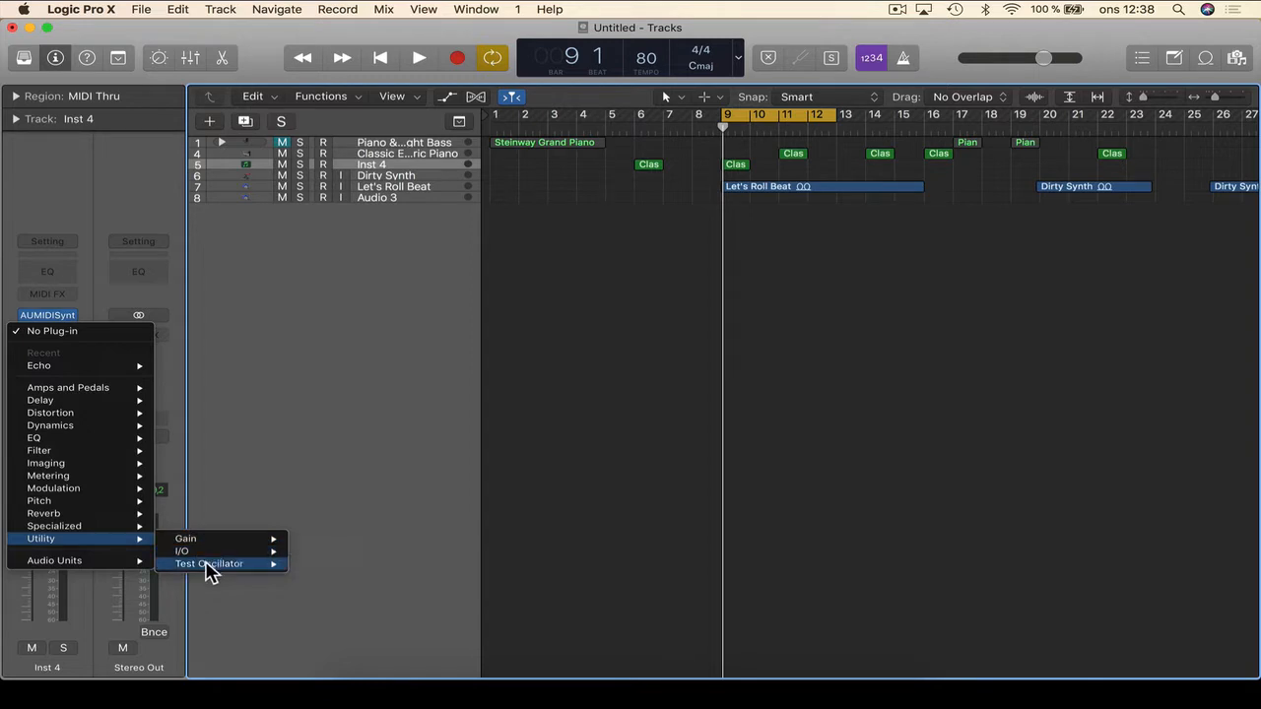
{"action": "left_click", "coordinate": [207, 567]}
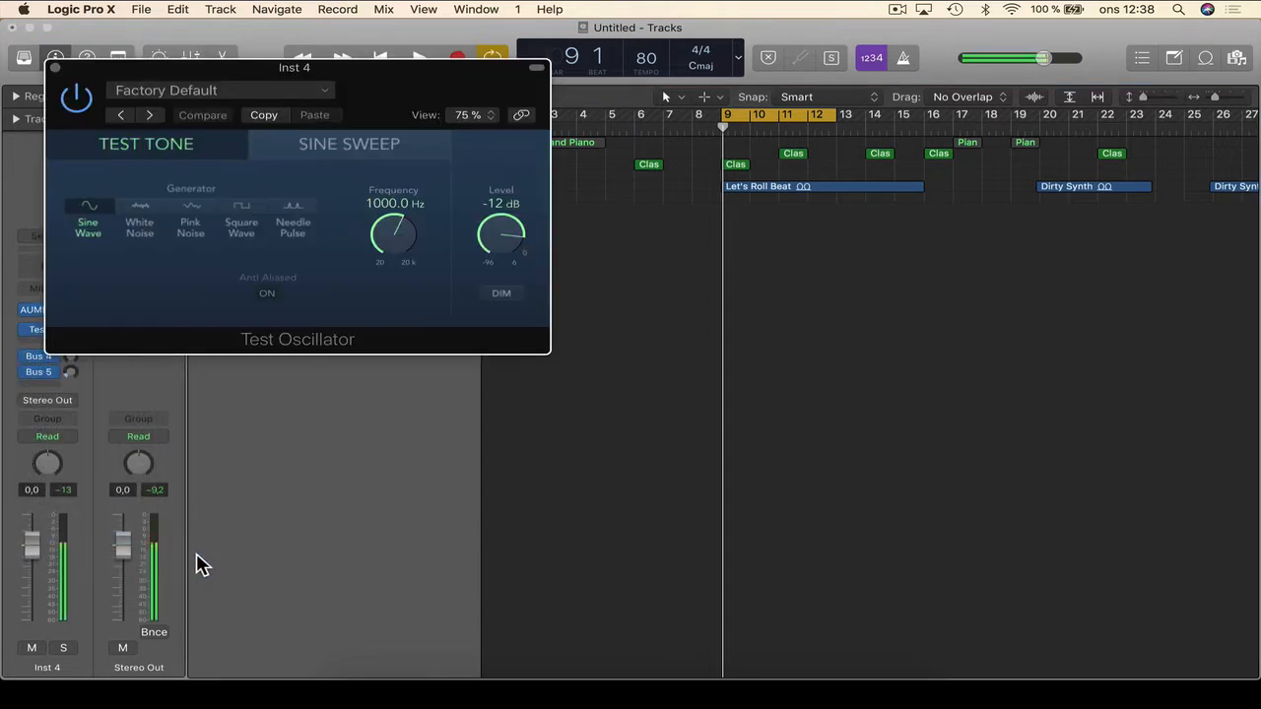
{"action": "left_click", "coordinate": [69, 103]}
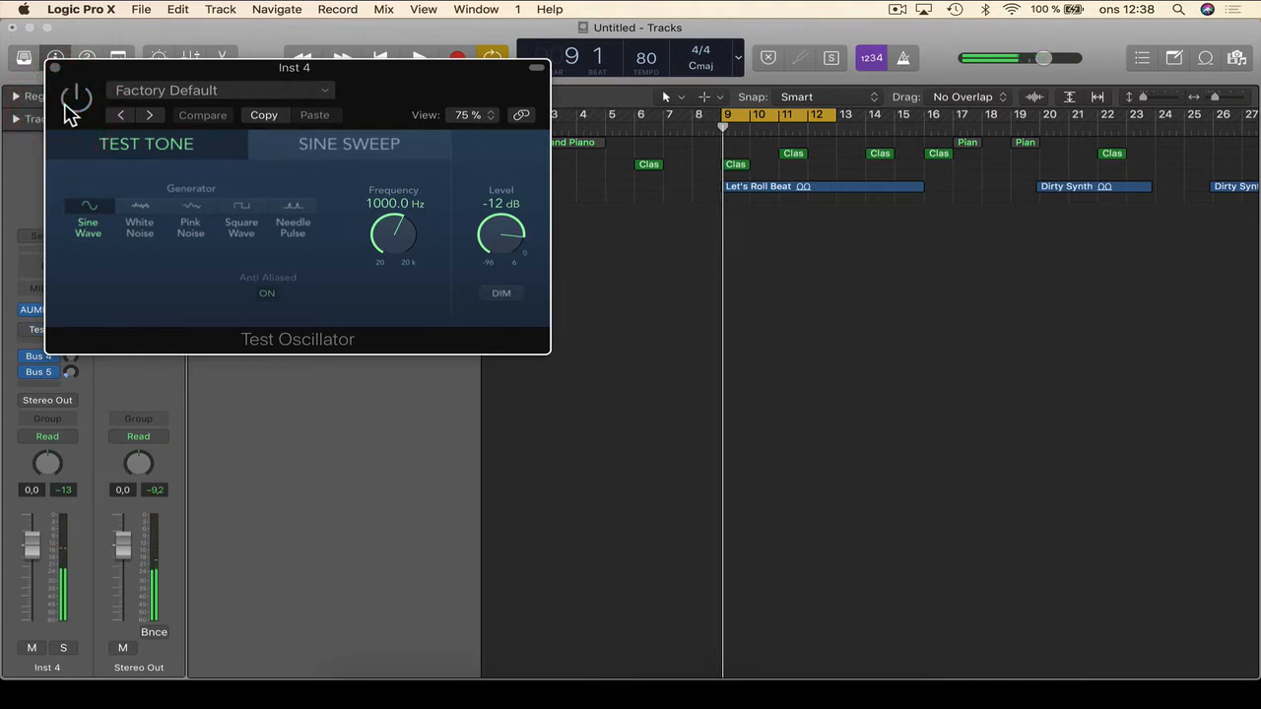
{"action": "left_click", "coordinate": [56, 68]}
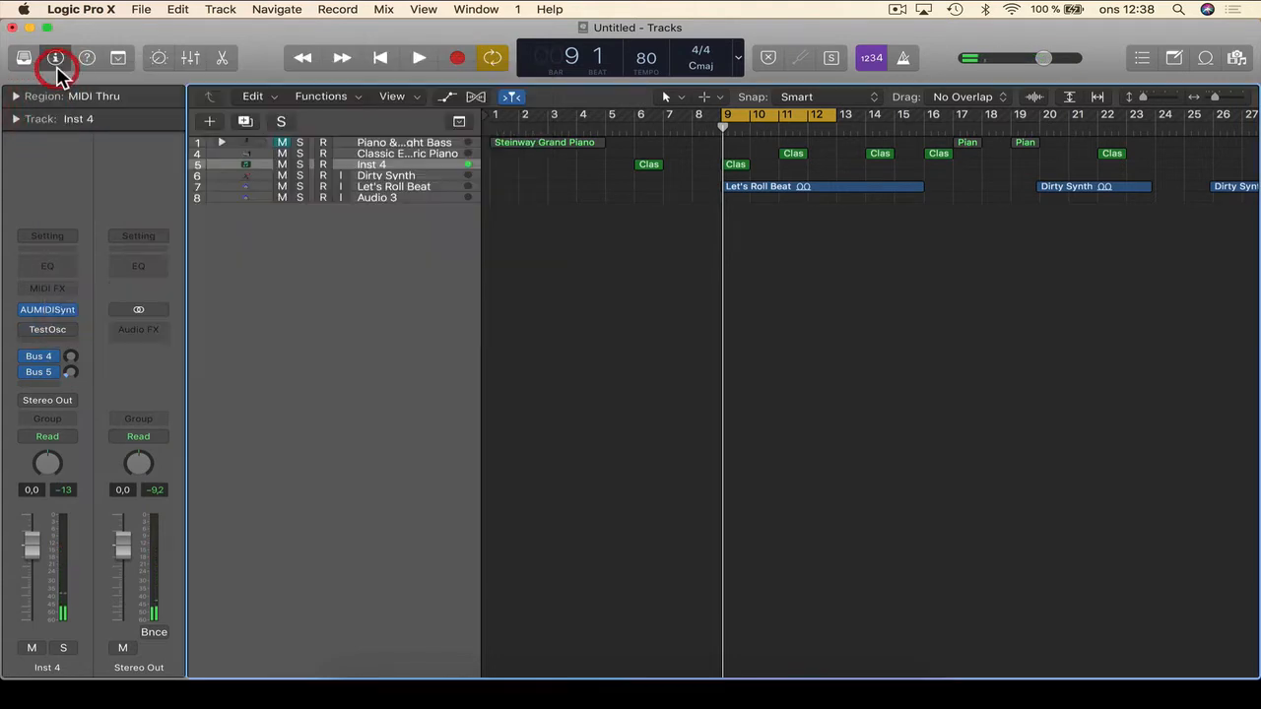
- Load Alchemy as the software instrument on the Inst 4 channel strip and close its plug-in window
{"action": "left_click", "coordinate": [69, 310]}
{"action": "left_click", "coordinate": [94, 390]}
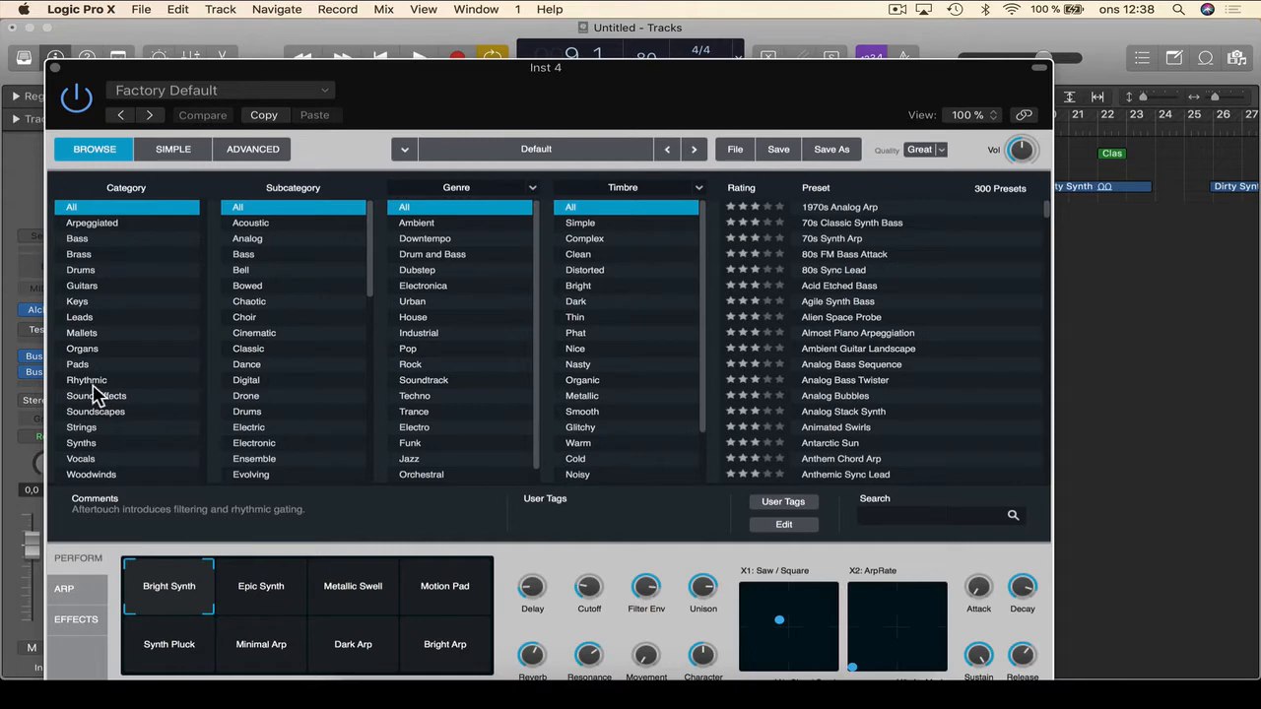
{"action": "left_click", "coordinate": [55, 67]}
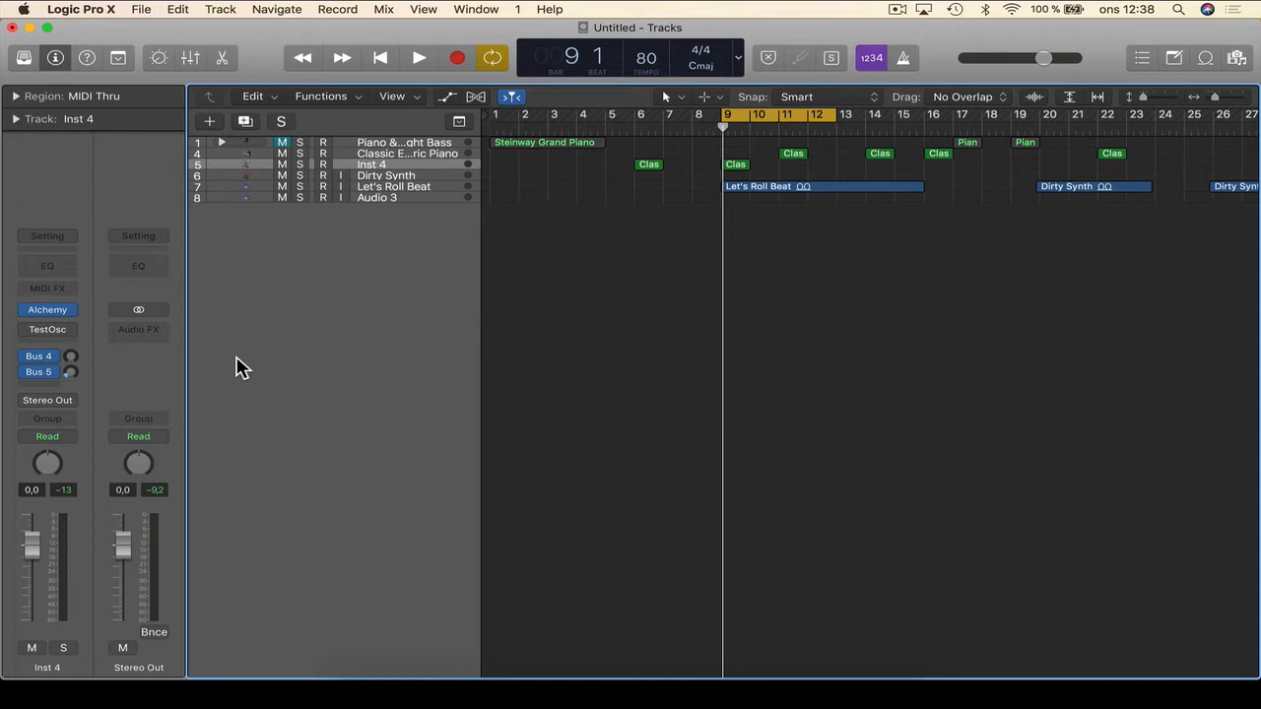
- Add an Arpeggiator MIDI effect to the Inst 4 channel strip and close its plug-in window
{"action": "left_click", "coordinate": [69, 295]}
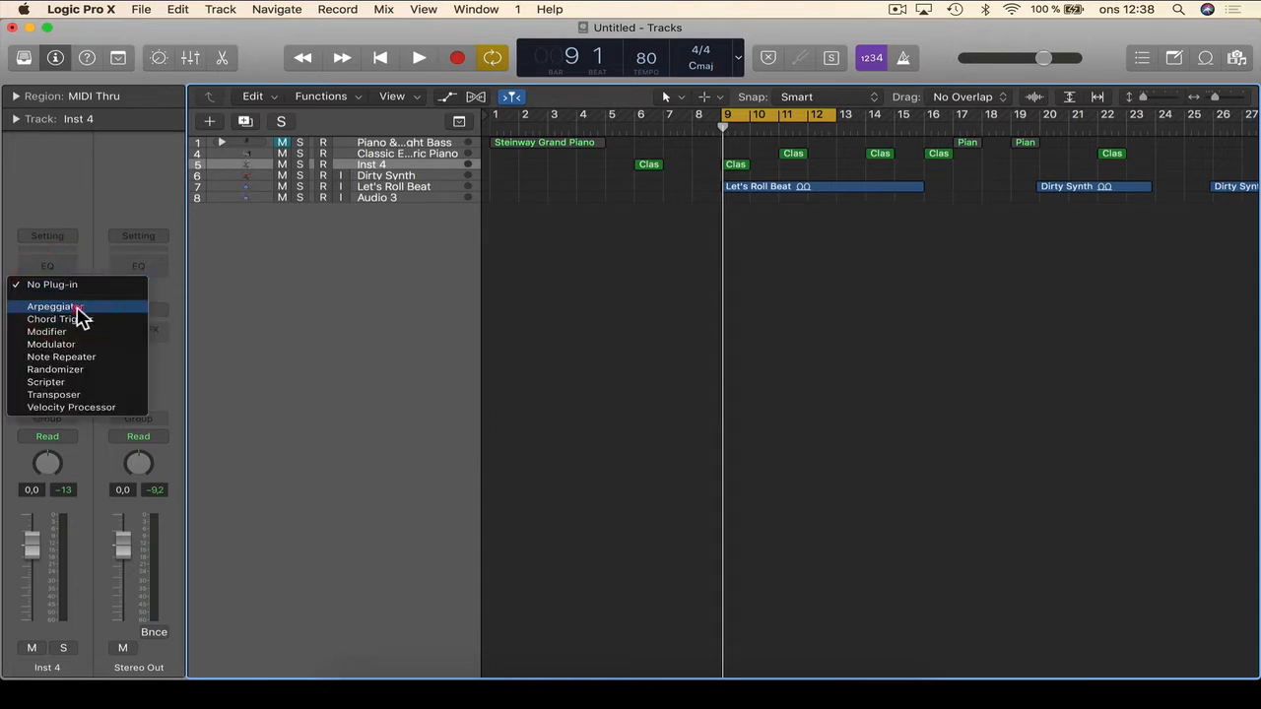
{"action": "left_click", "coordinate": [77, 309]}
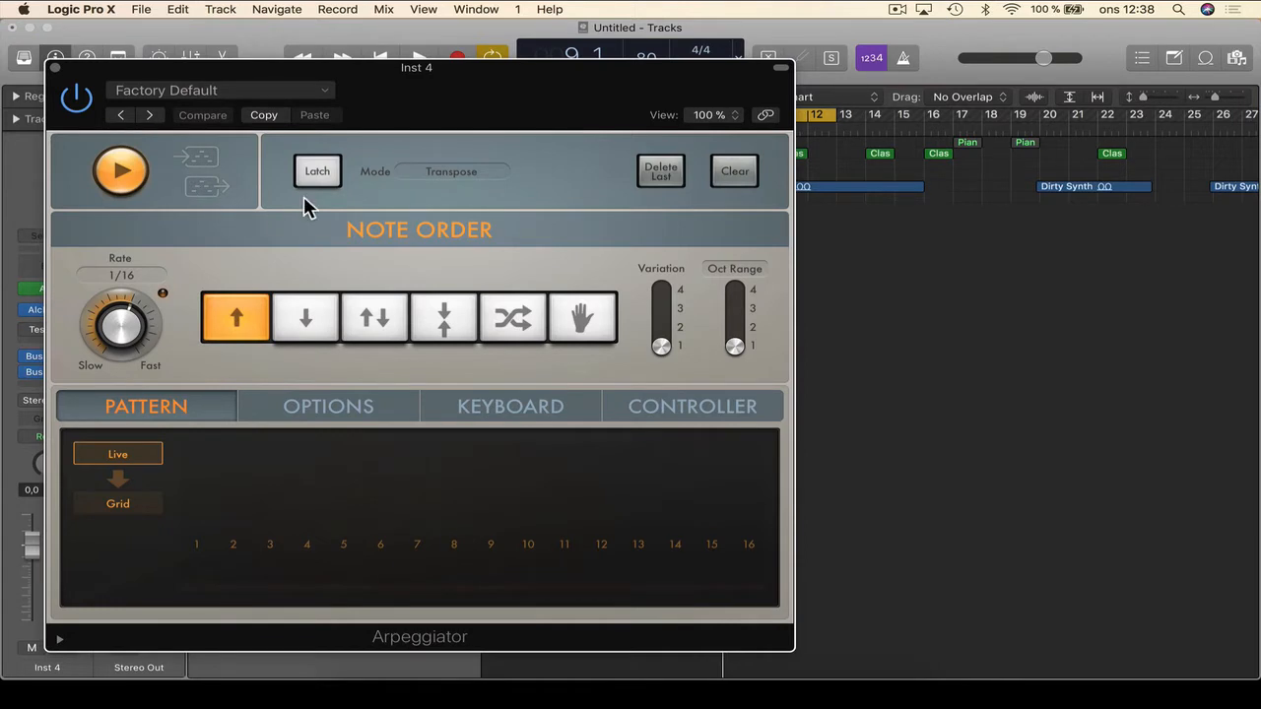
{"action": "left_click", "coordinate": [55, 67]}
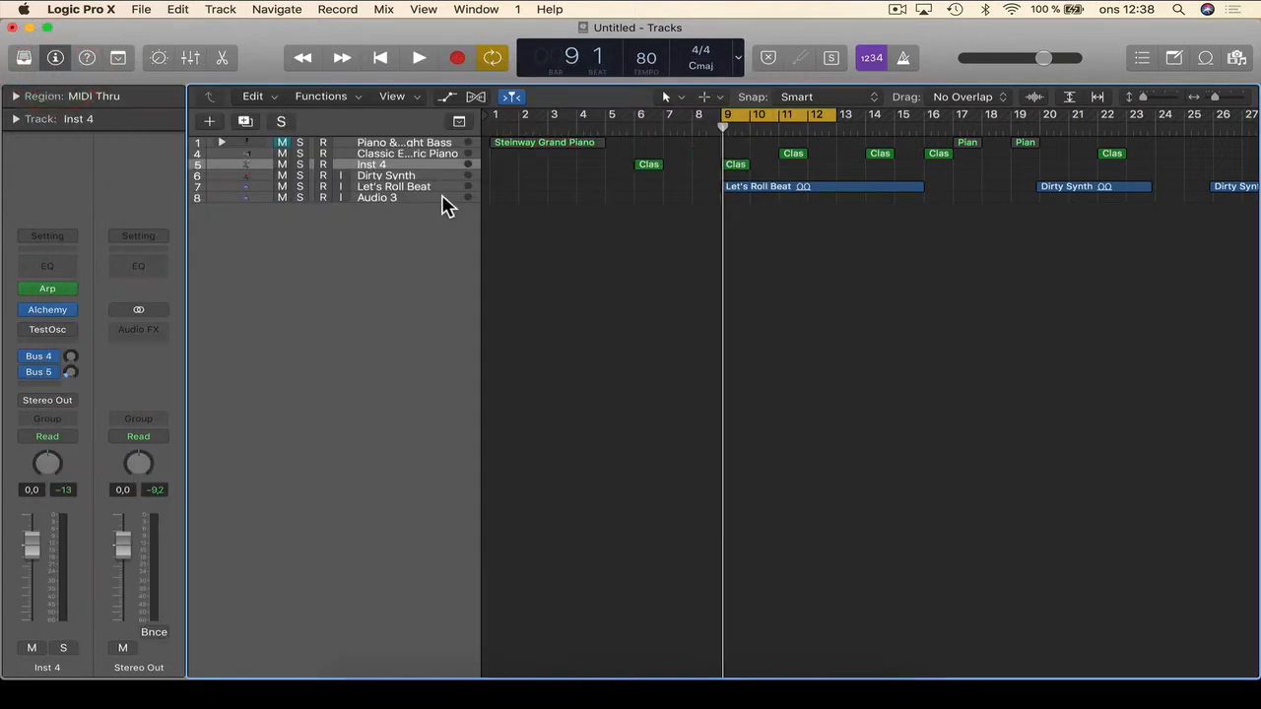
{"action": "left_click", "coordinate": [515, 262]}
- Open the Alchemy instrument on the Inst 4 channel strip and load the Agile Synth Bass preset
{"action": "left_click", "coordinate": [50, 312]}
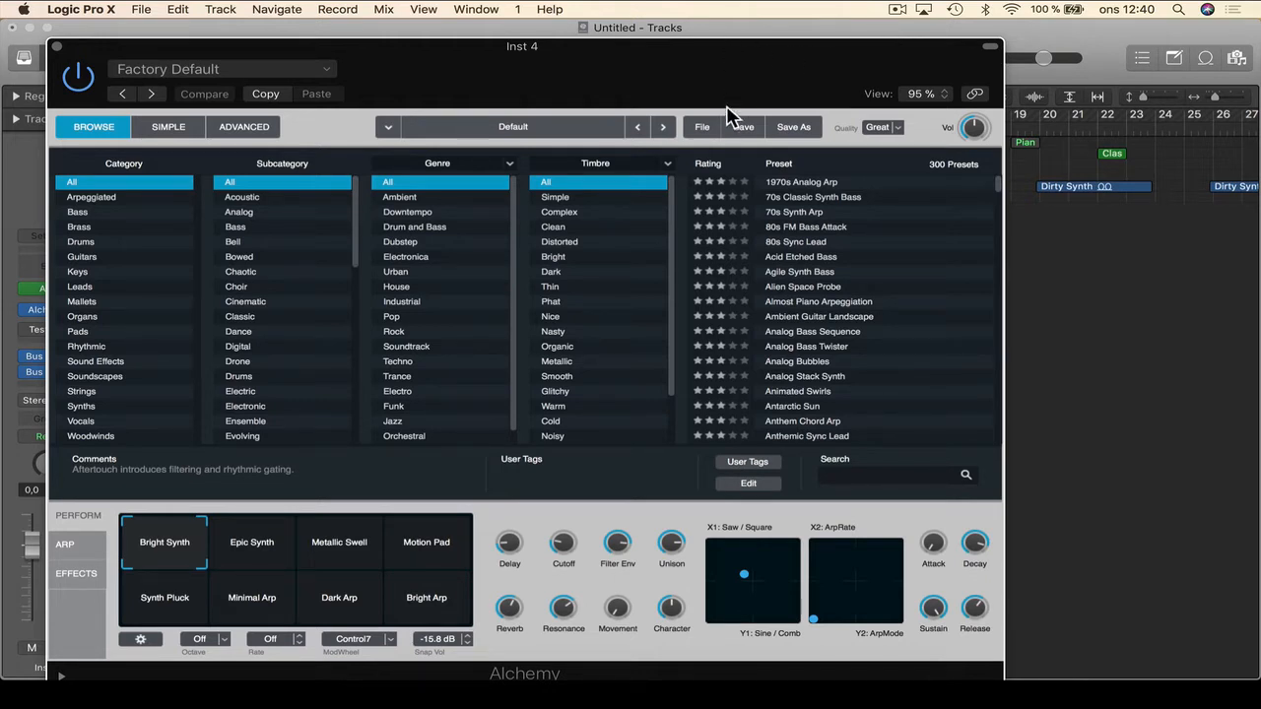
{"action": "left_click", "coordinate": [292, 78]}
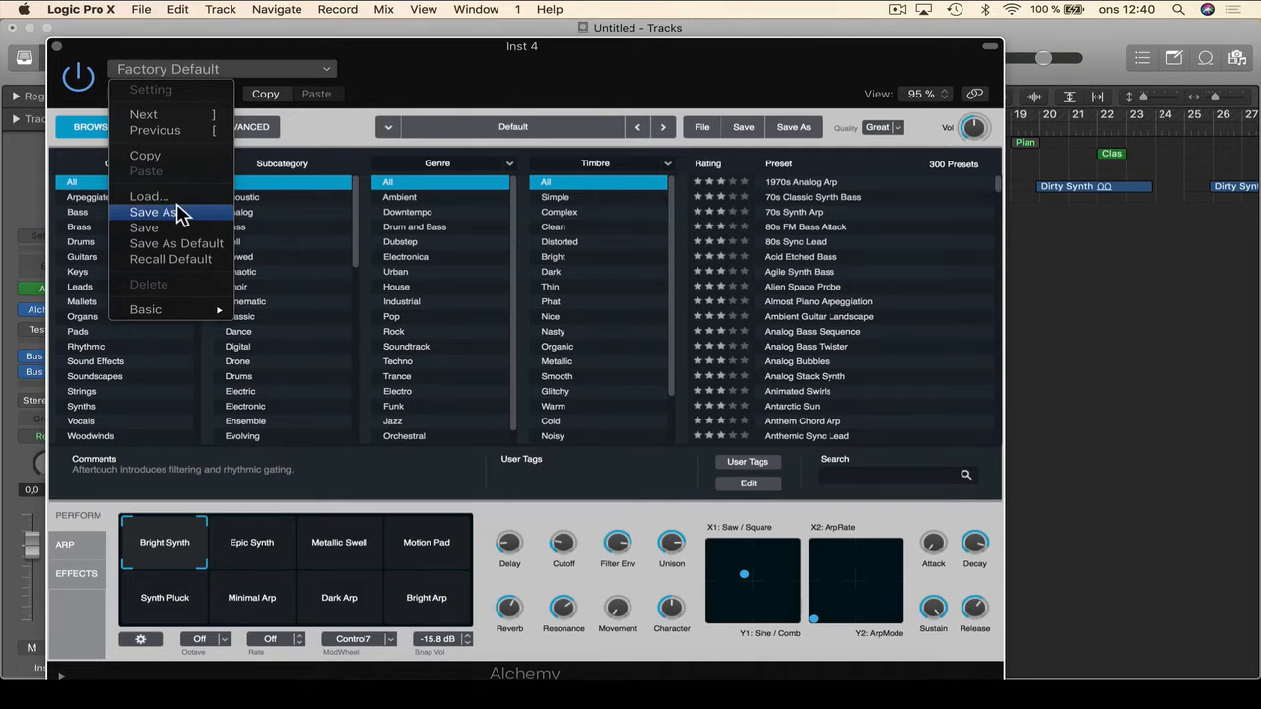
{"action": "left_click", "coordinate": [356, 115]}
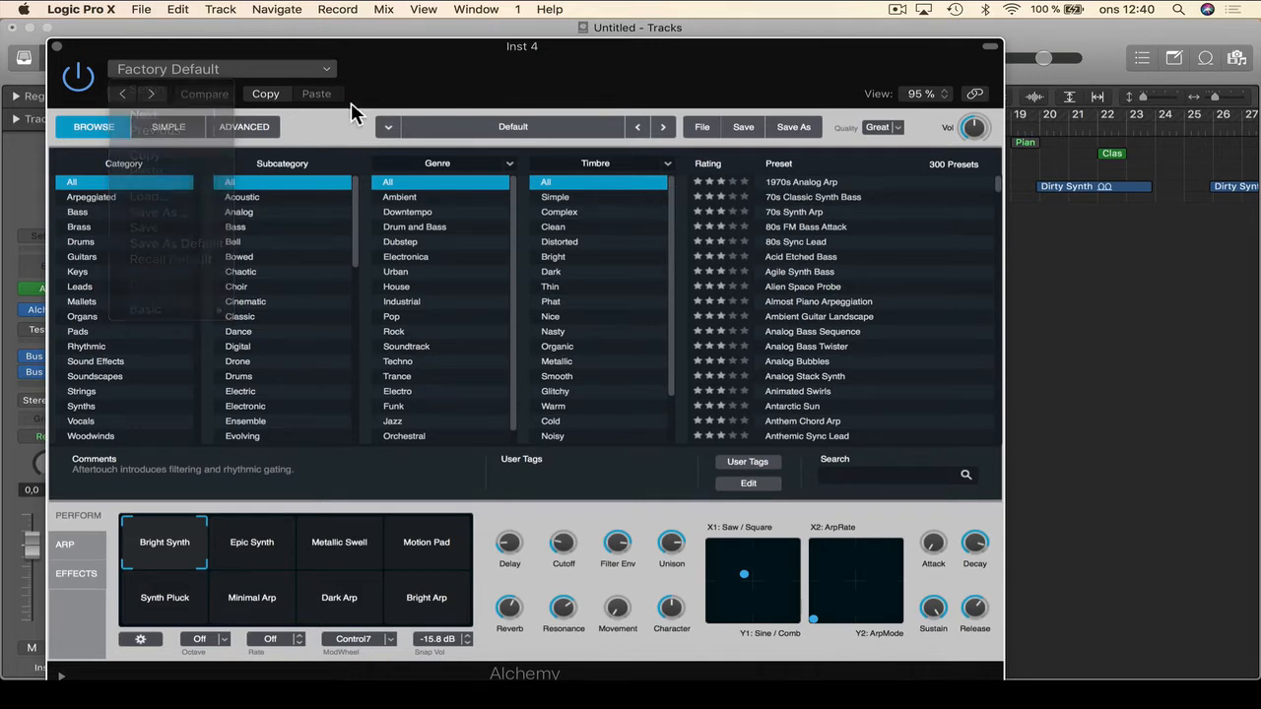
{"action": "left_click", "coordinate": [787, 273]}
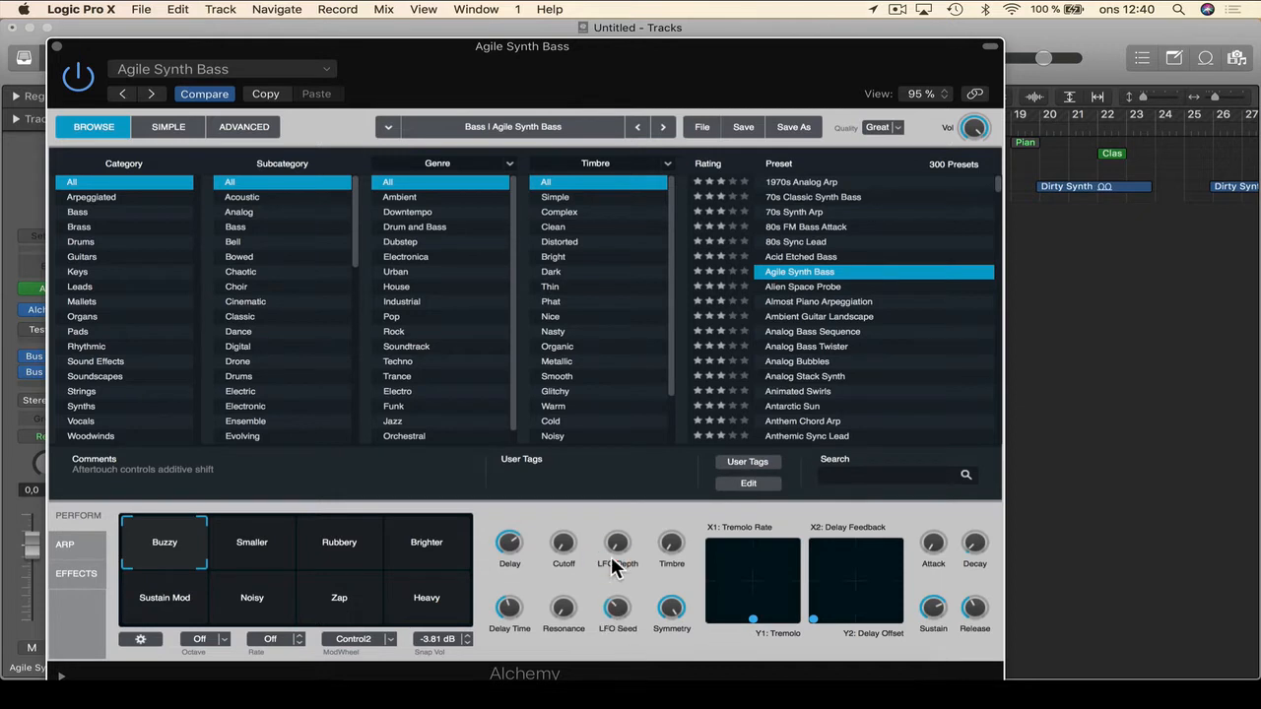
- Save the Alchemy sound as "My Own Preset" in the Alchemy folder, check the settings list for it and close the plug-in
{"action": "left_click", "coordinate": [306, 69]}
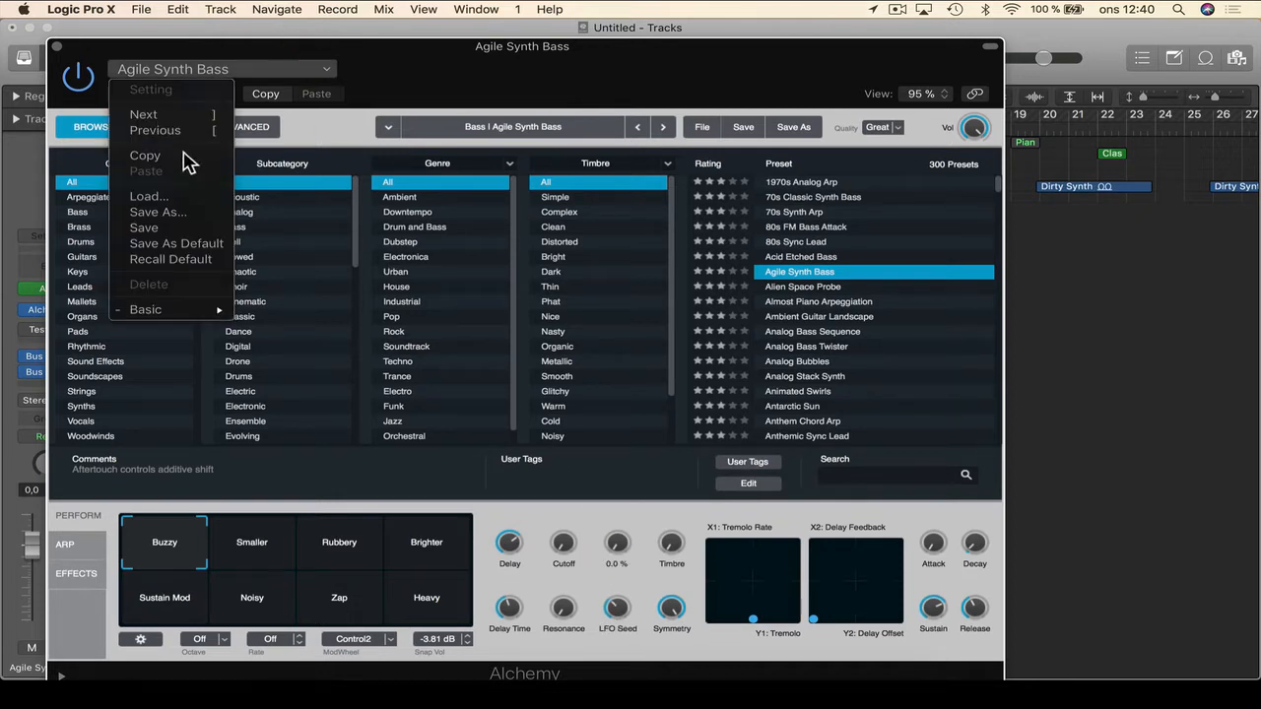
{"action": "left_click", "coordinate": [192, 230]}
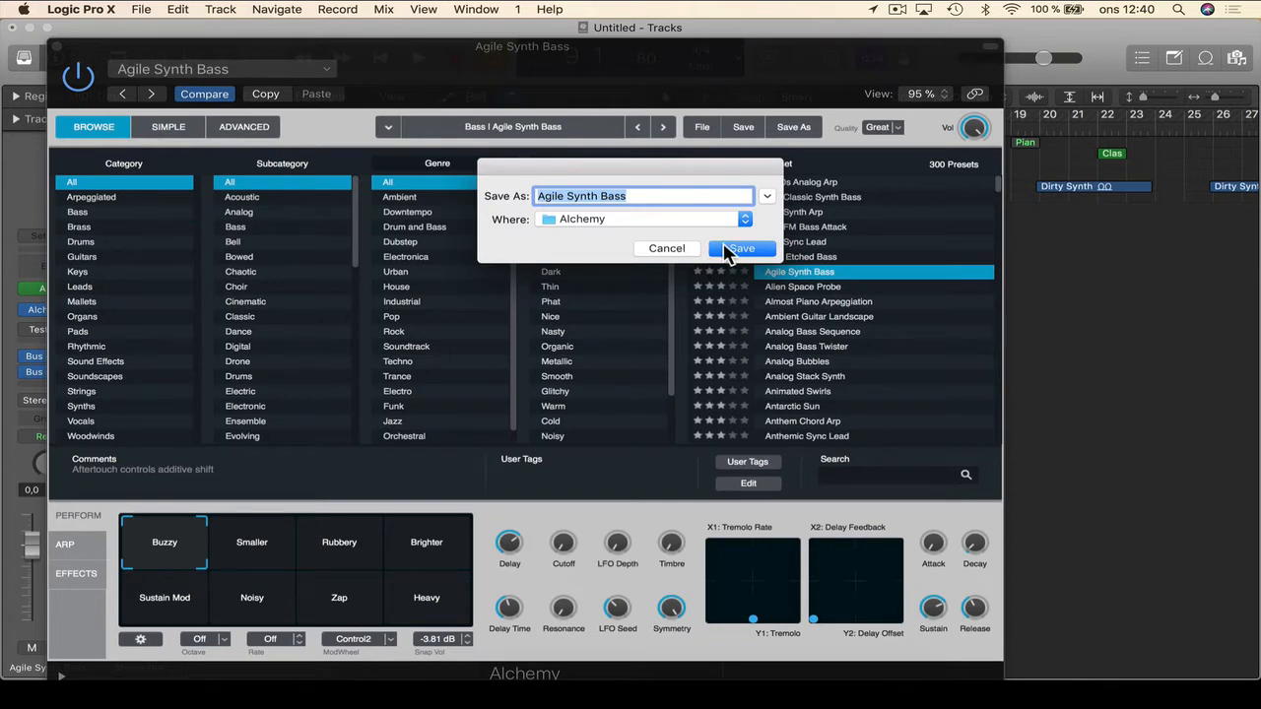
{"action": "key", "text": "shift"}
{"action": "type", "text": "My"}
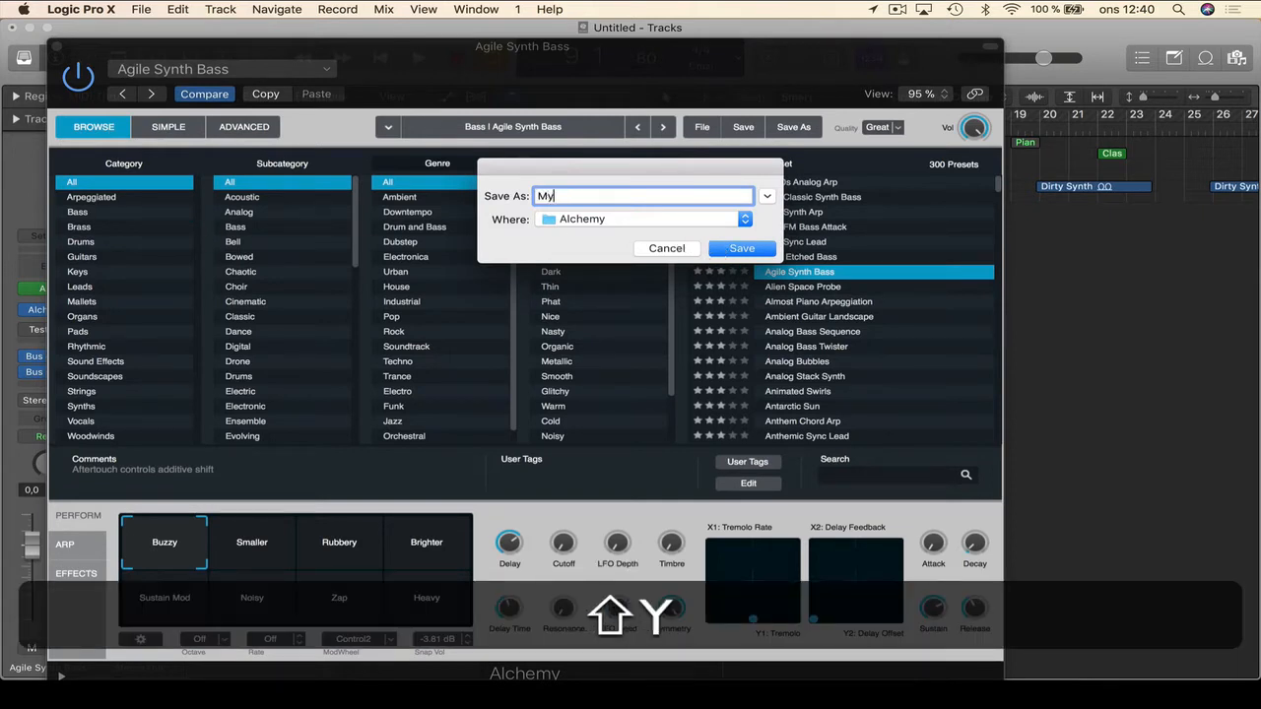
{"action": "type", "text": " Own Prest"}
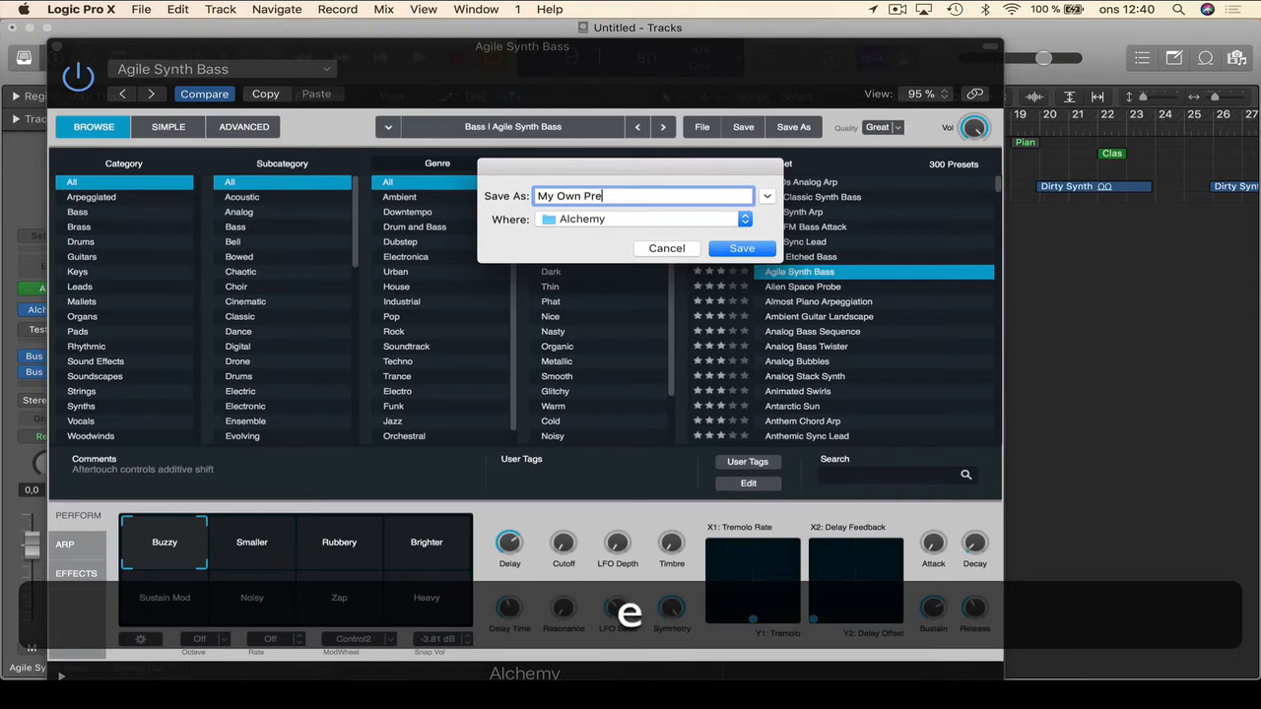
{"action": "key", "text": "Return"}
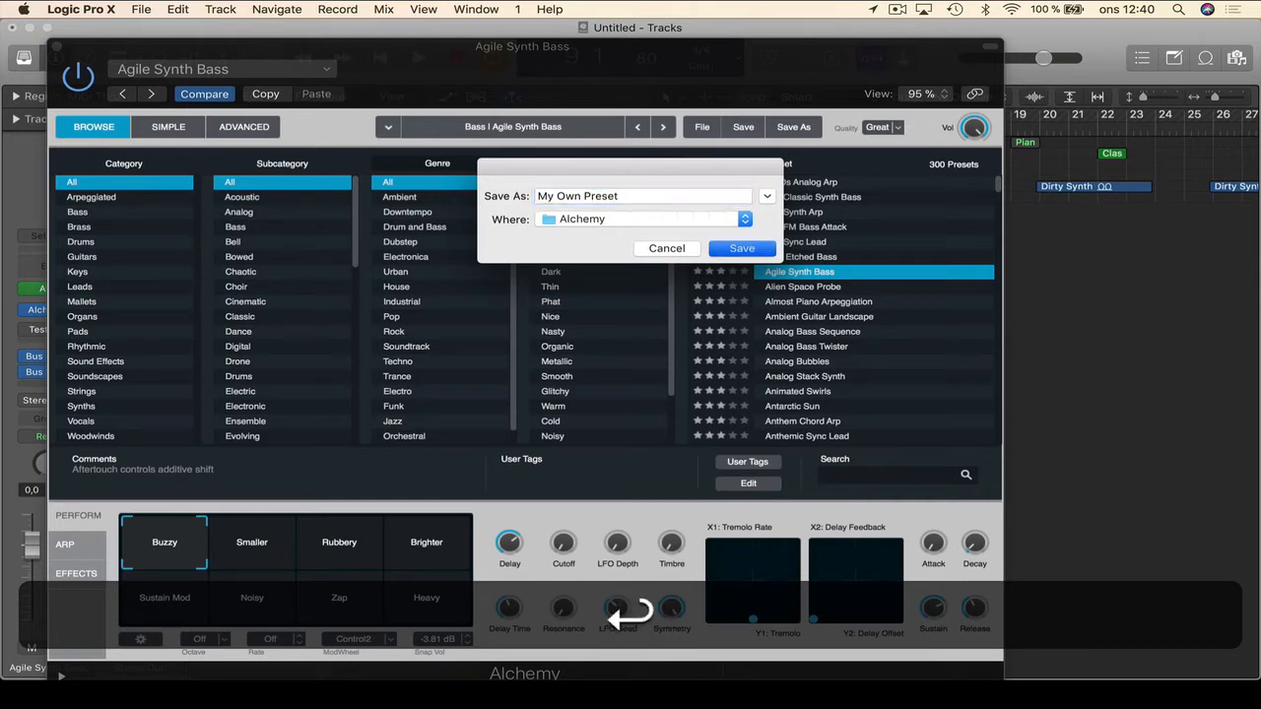
{"action": "left_click", "coordinate": [301, 69]}
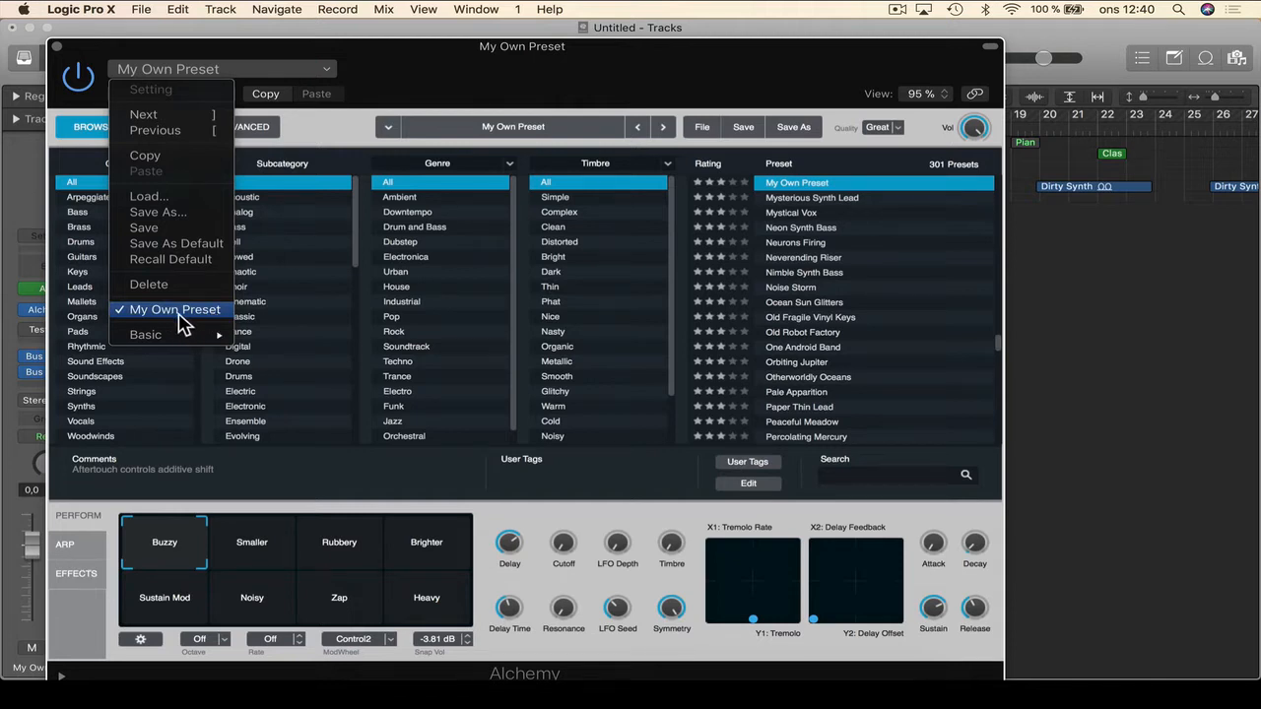
{"action": "left_click", "coordinate": [449, 46]}
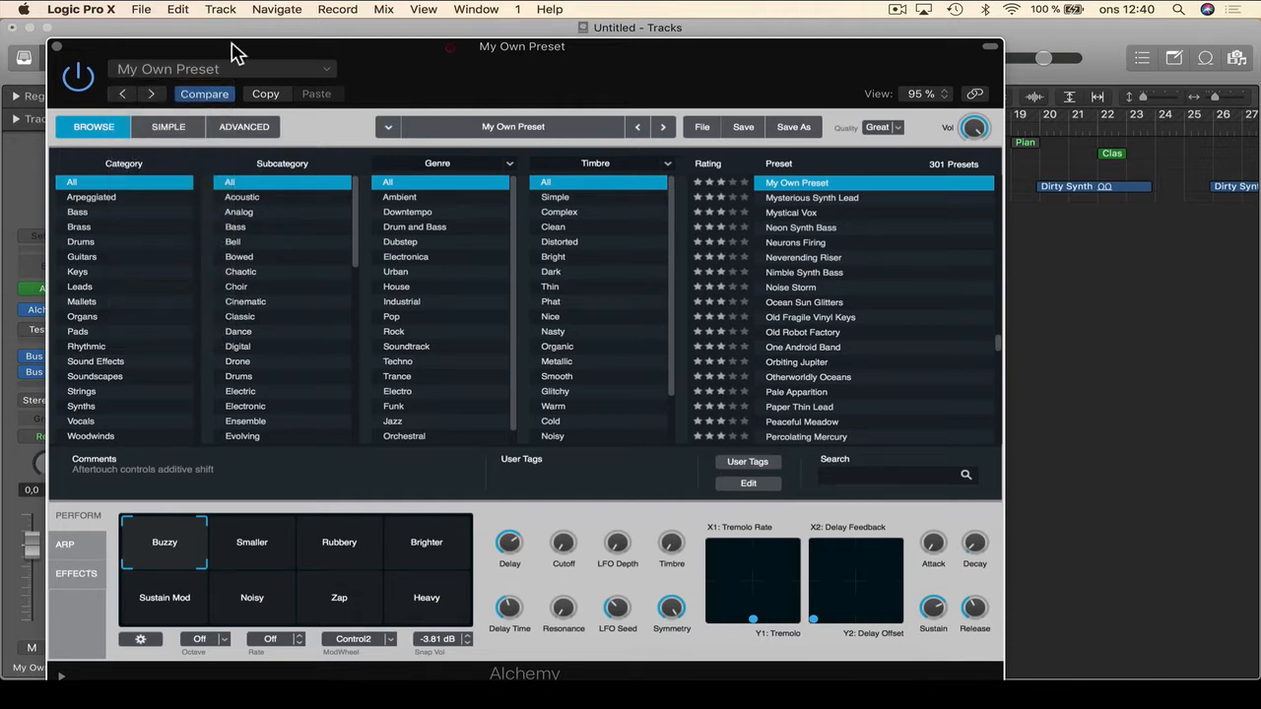
{"action": "left_click", "coordinate": [56, 48]}
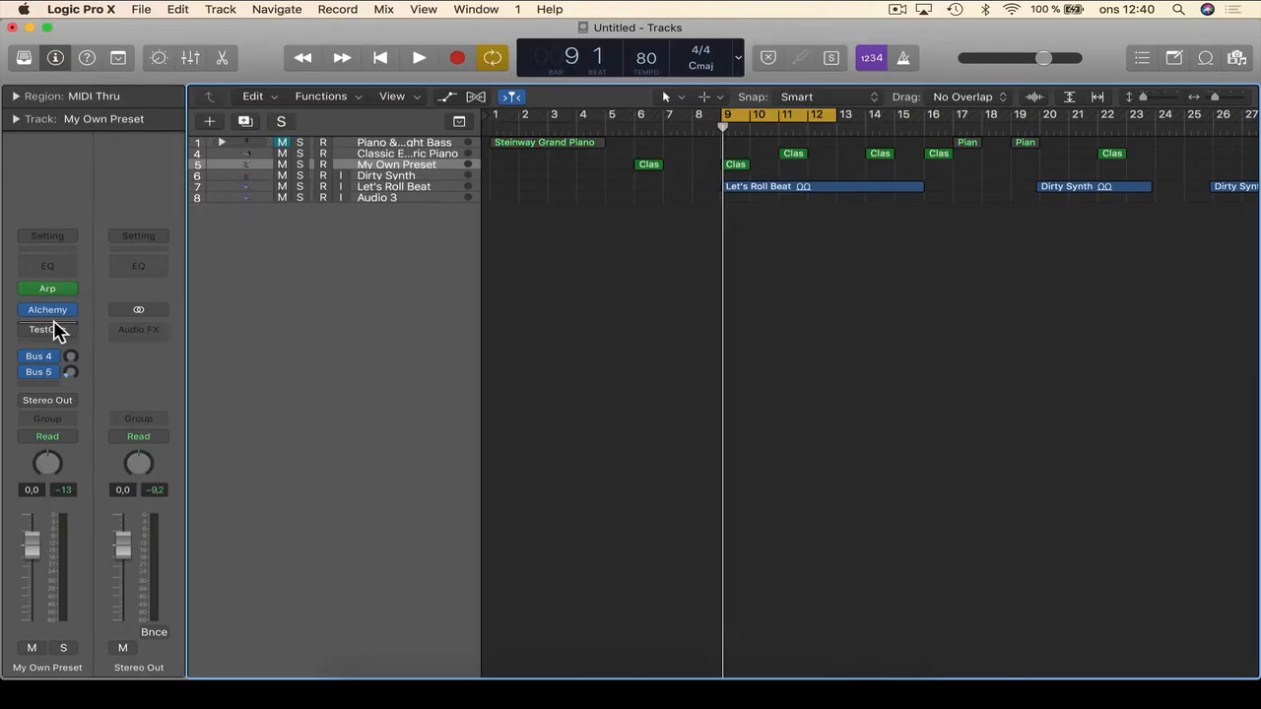
- Replace the Test Oscillator effect with Echo and move its plug-in window clear of the channel strip
{"action": "left_click", "coordinate": [61, 332]}
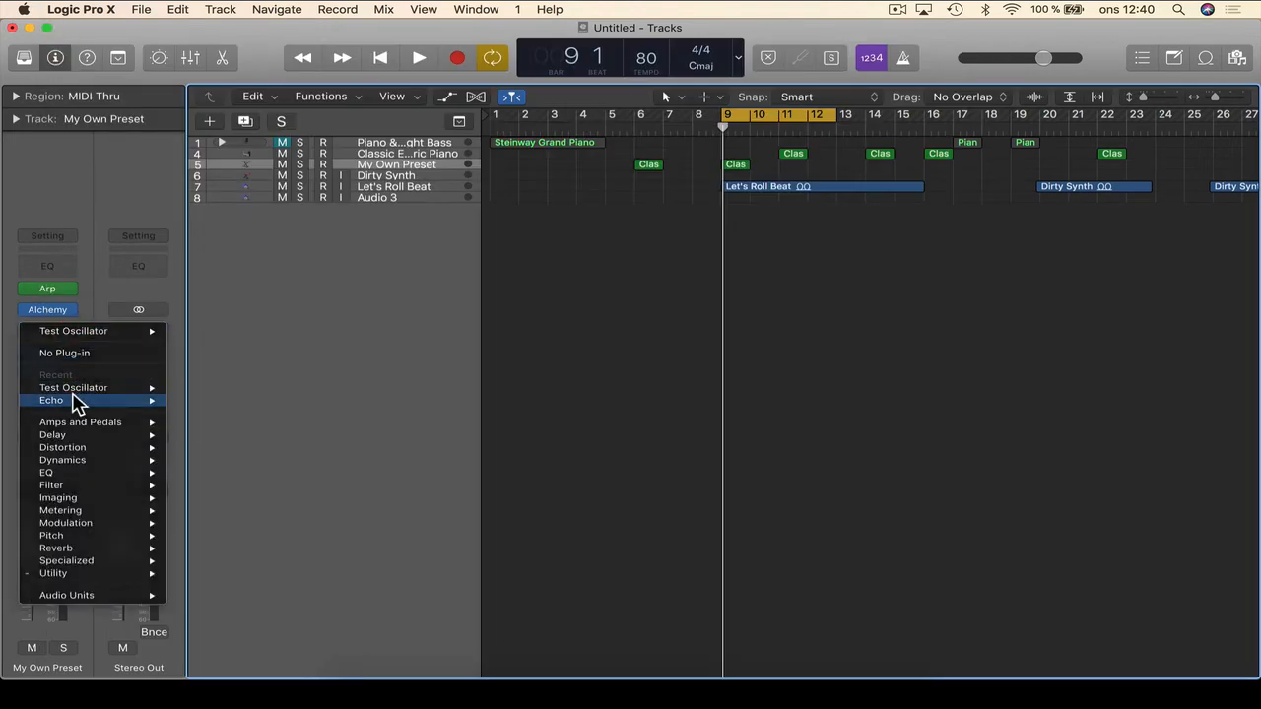
{"action": "left_click", "coordinate": [79, 402]}
{"action": "left_click_drag", "start_coordinate": [173, 75], "coordinate": [300, 147]}
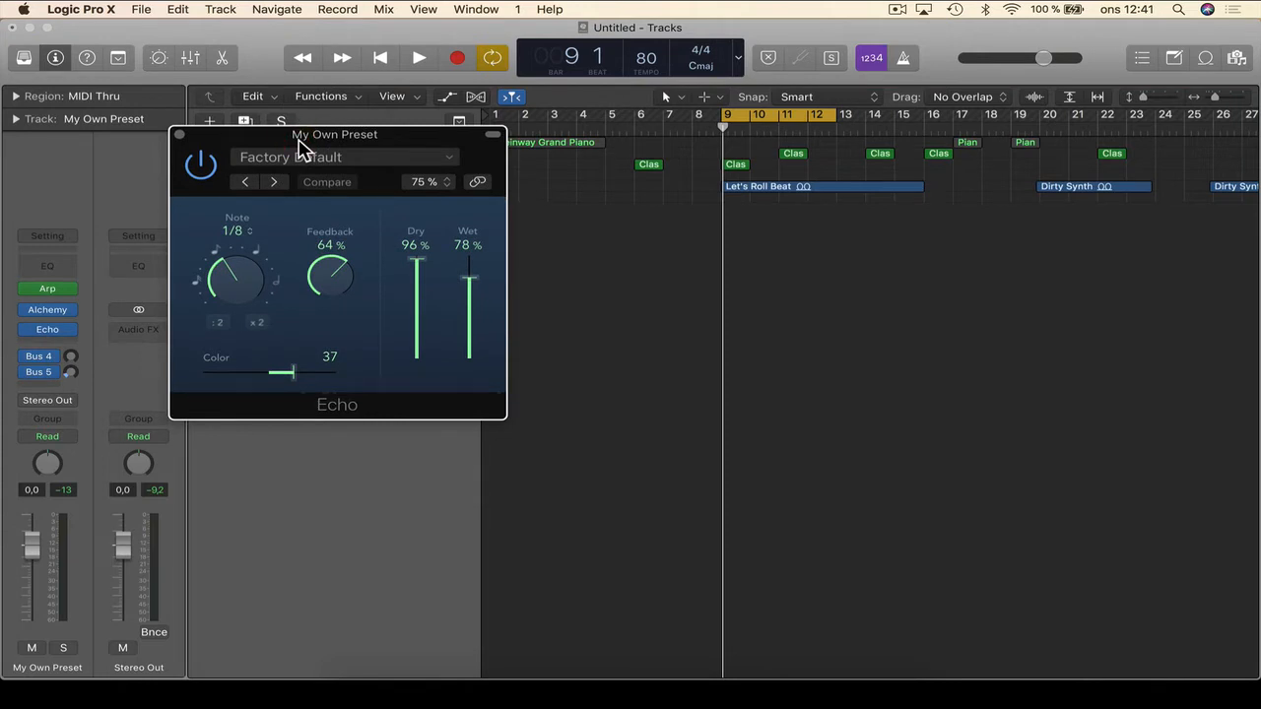
{"action": "left_click_drag", "start_coordinate": [298, 140], "coordinate": [341, 162]}
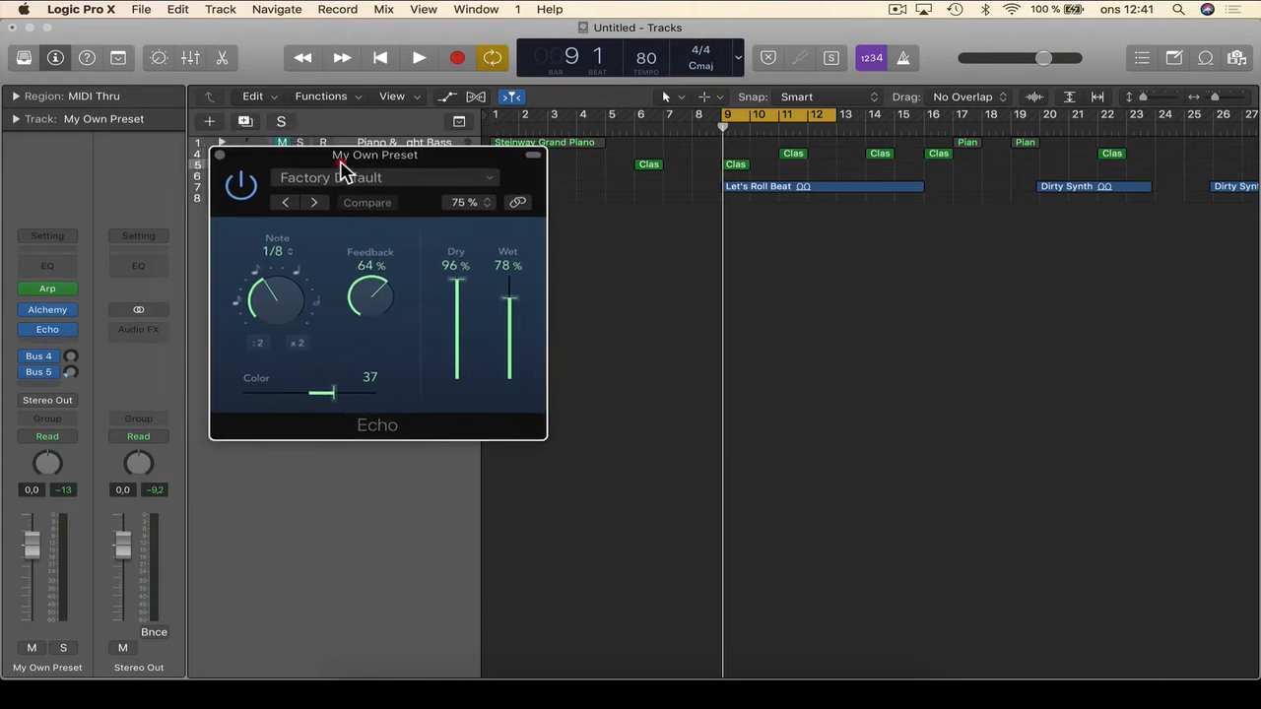
- Set the Echo effect's note value to 1/4 triplet and its feedback to 100 %
{"action": "left_click", "coordinate": [350, 181]}
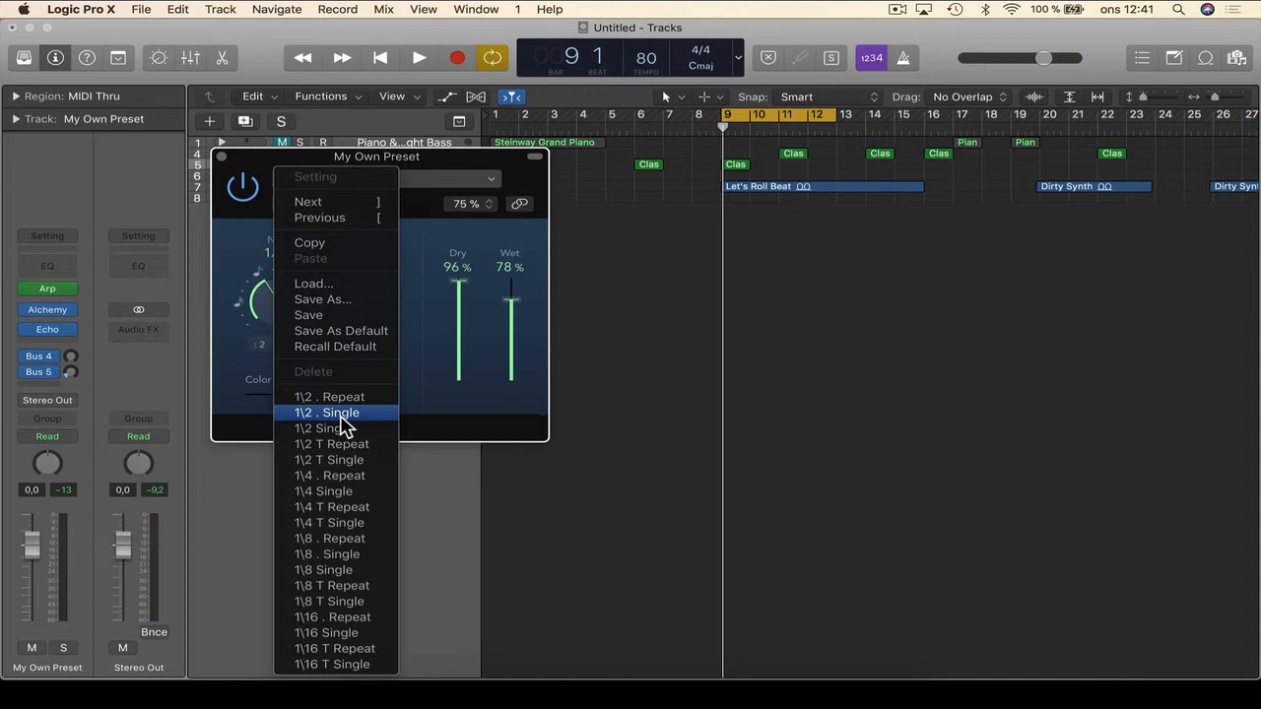
{"action": "left_click", "coordinate": [330, 346]}
{"action": "left_click_drag", "start_coordinate": [286, 290], "coordinate": [292, 266]}
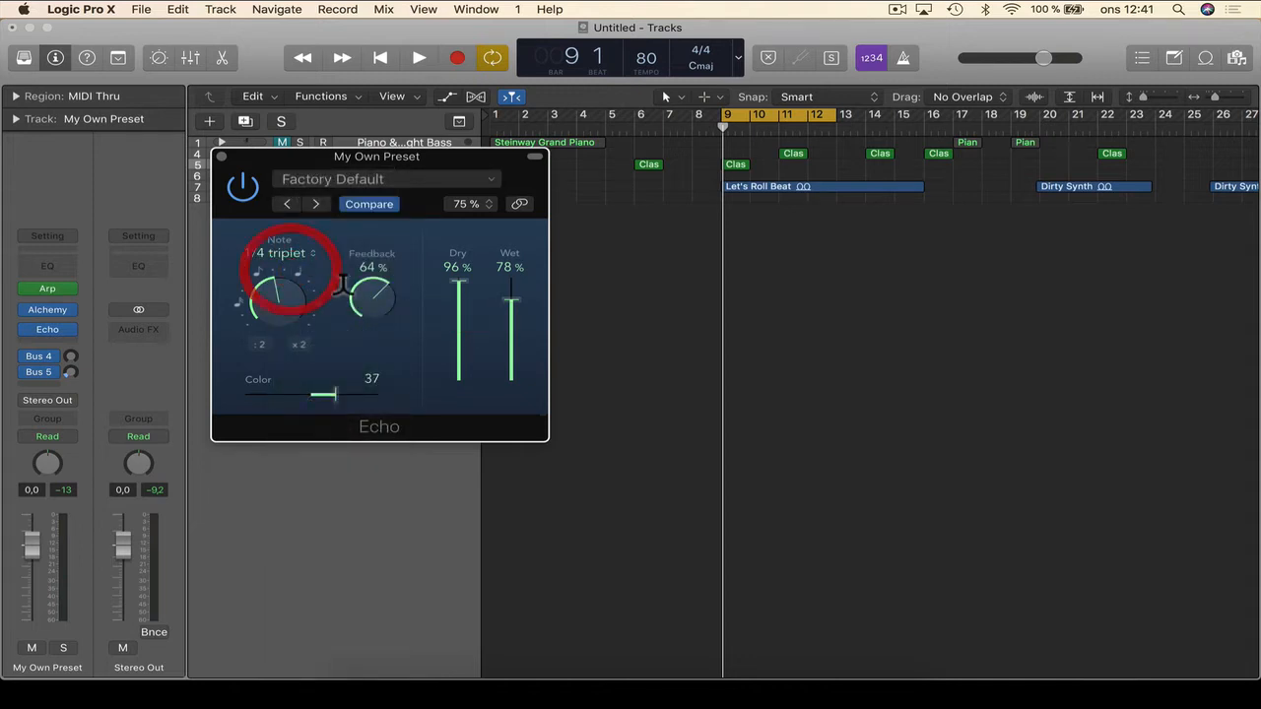
{"action": "left_click_drag", "start_coordinate": [367, 294], "coordinate": [393, 204]}
- Save the current Echo settings as a preset named "My Own Echo" in the Echo folder
{"action": "left_click", "coordinate": [351, 177]}
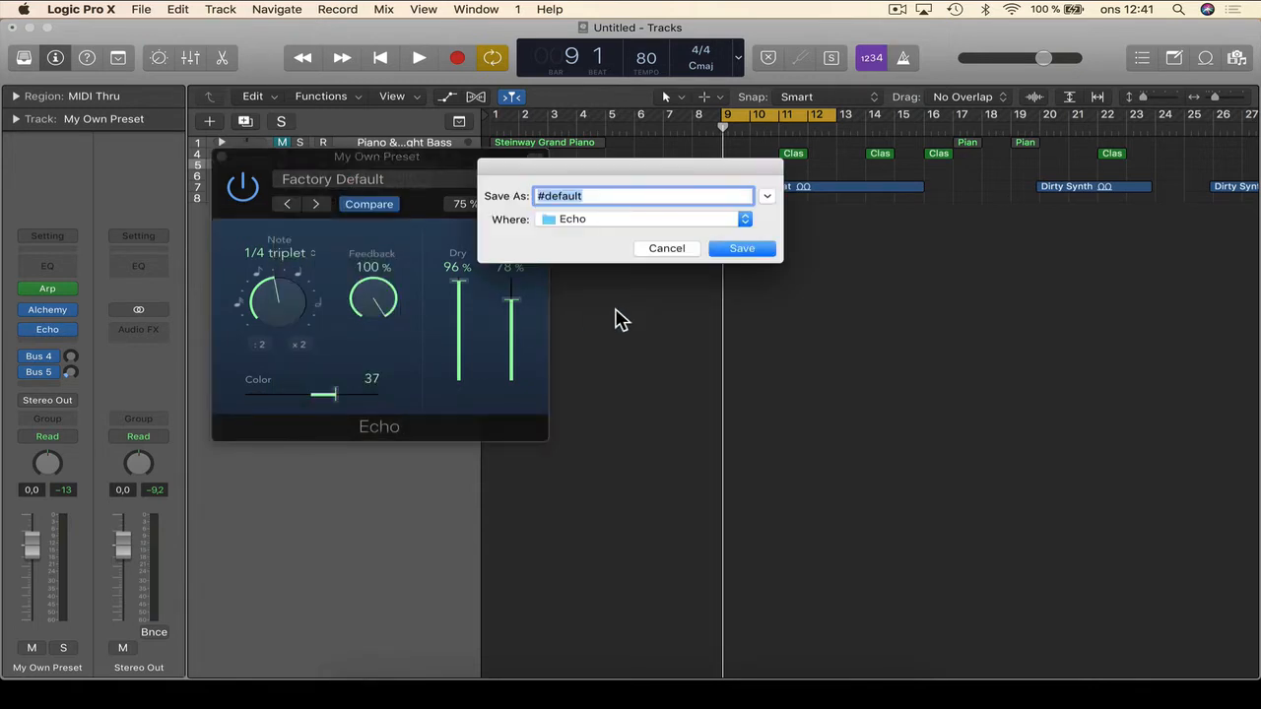
{"action": "type", "text": "My Own Echo"}
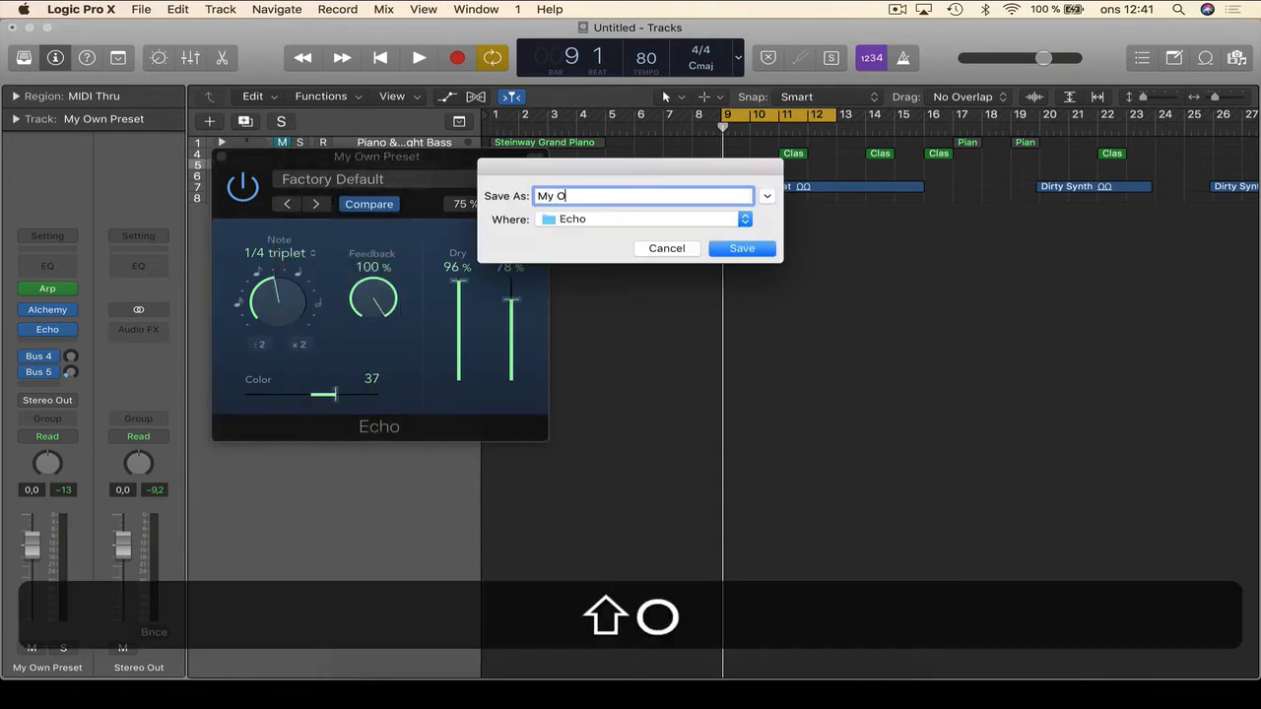
{"action": "key", "text": "Return"}
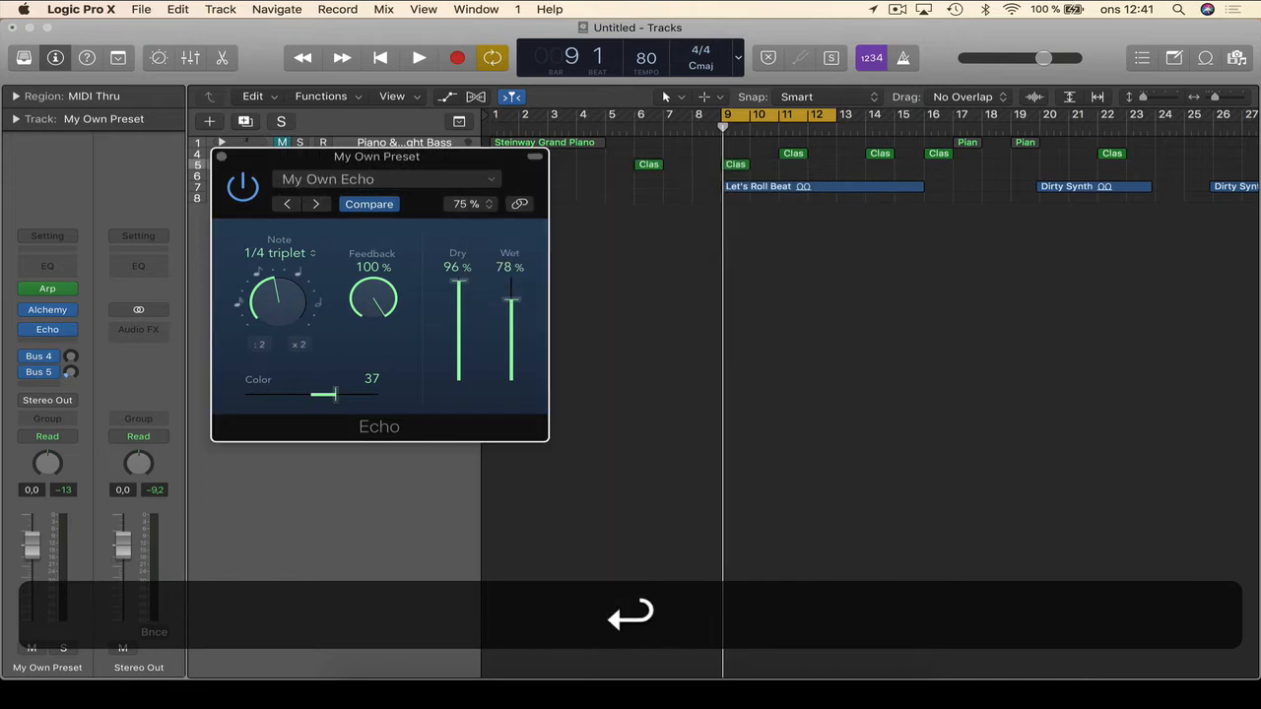
- Check the Echo settings list for My Own Echo and the factory presets, and close the plug-in
{"action": "left_click", "coordinate": [479, 178]}
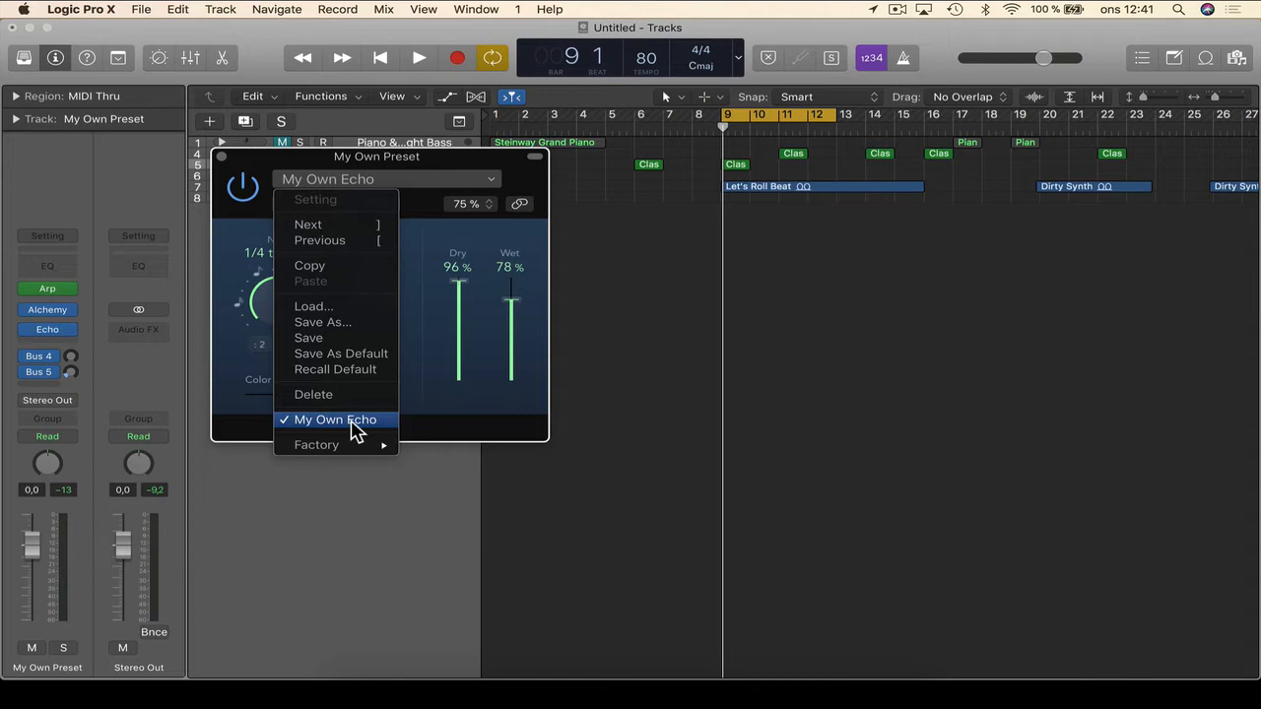
{"action": "mouse_move", "coordinate": [355, 451]}
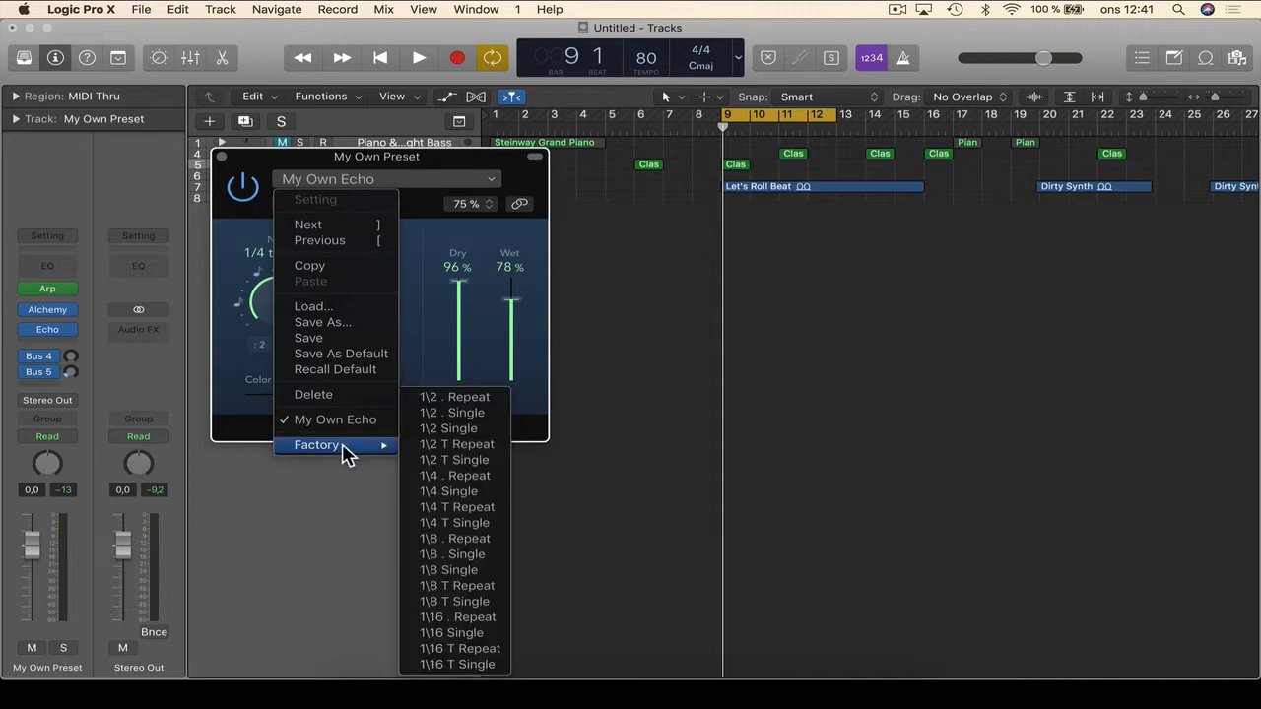
{"action": "left_click", "coordinate": [418, 261]}
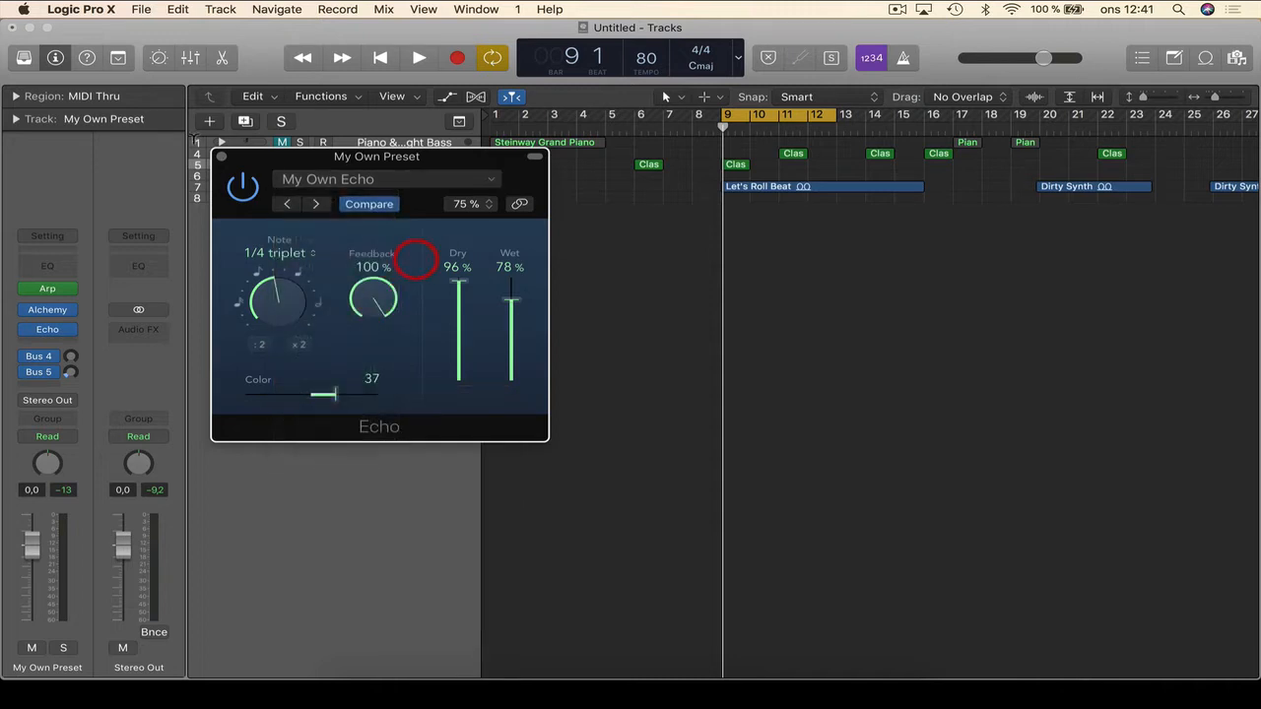
{"action": "left_click", "coordinate": [221, 155]}
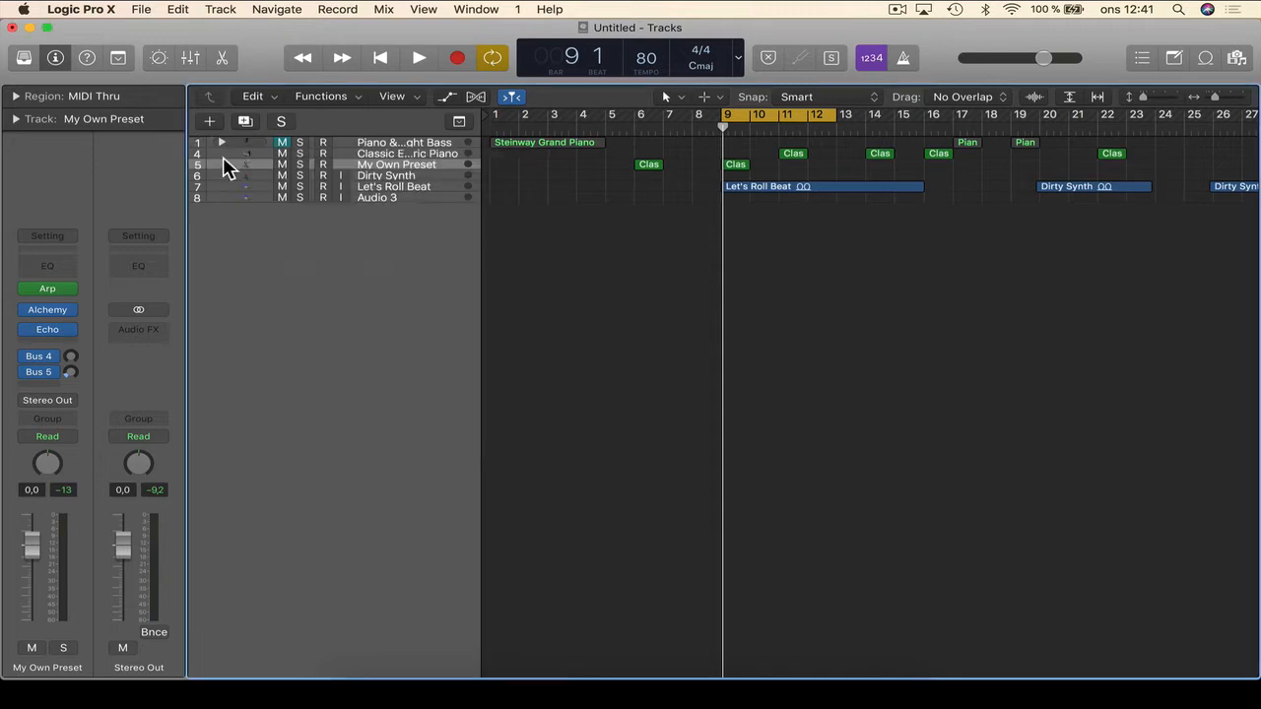
- Reopen Alchemy and examine its settings list, including My Own Preset and the Arpeggiated sounds among the Basic presets
{"action": "left_click", "coordinate": [59, 311]}
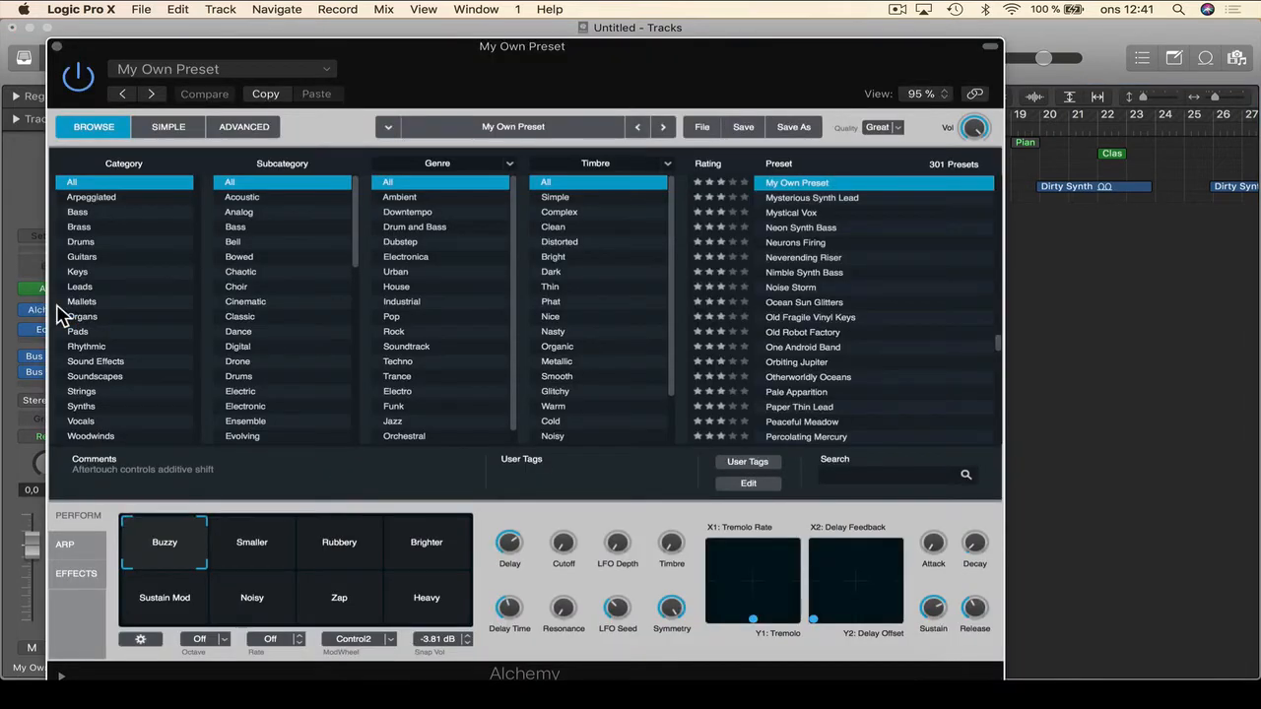
{"action": "left_click", "coordinate": [244, 74]}
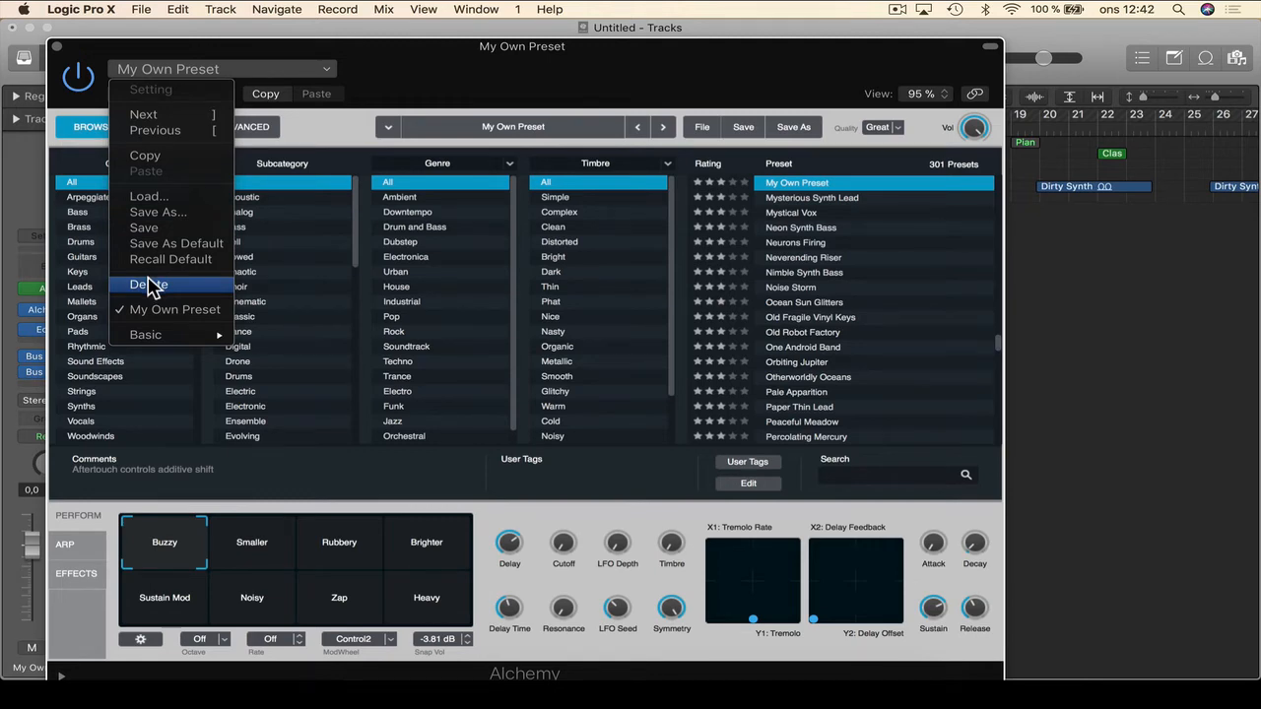
{"action": "mouse_move", "coordinate": [154, 337]}
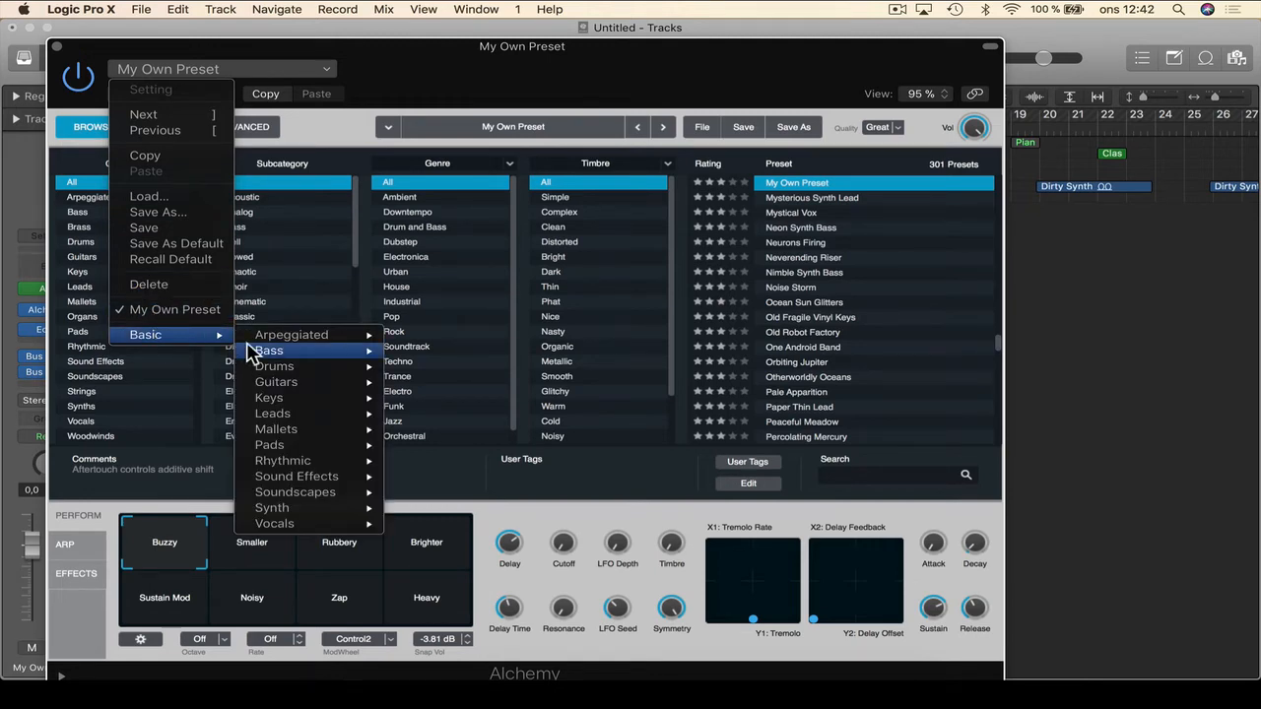
{"action": "mouse_move", "coordinate": [264, 349]}
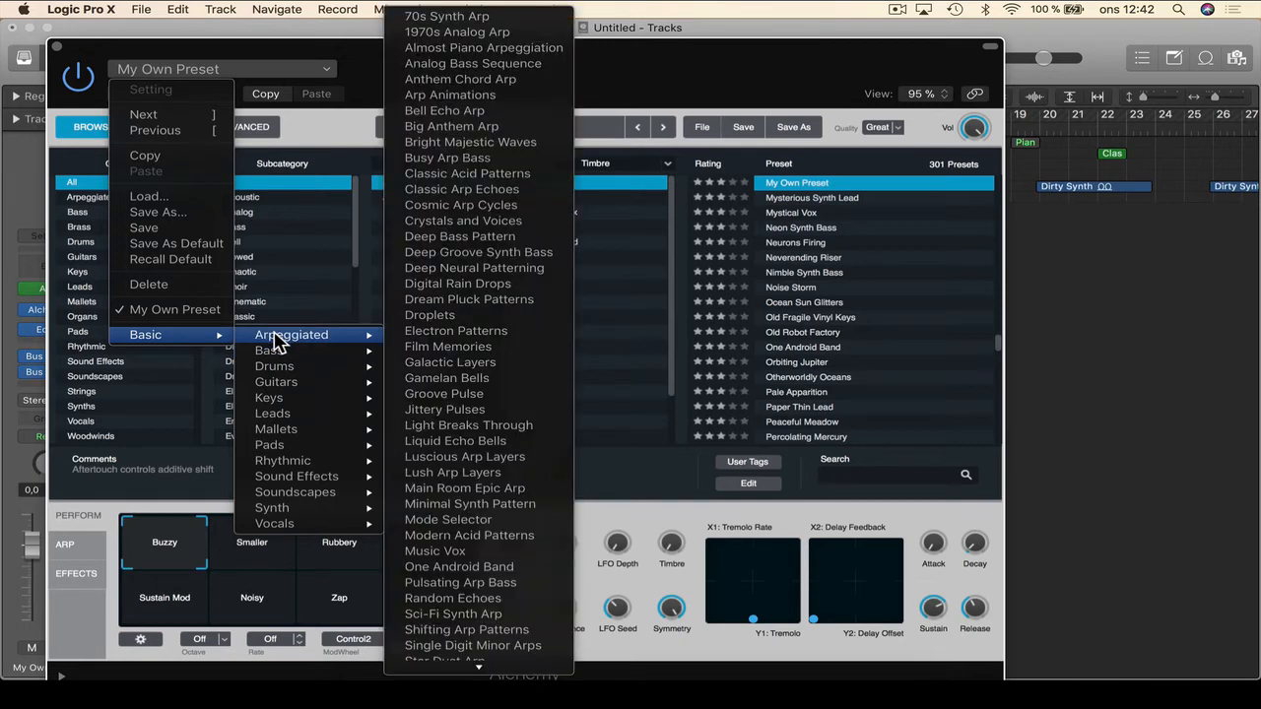
{"action": "left_click", "coordinate": [367, 99]}
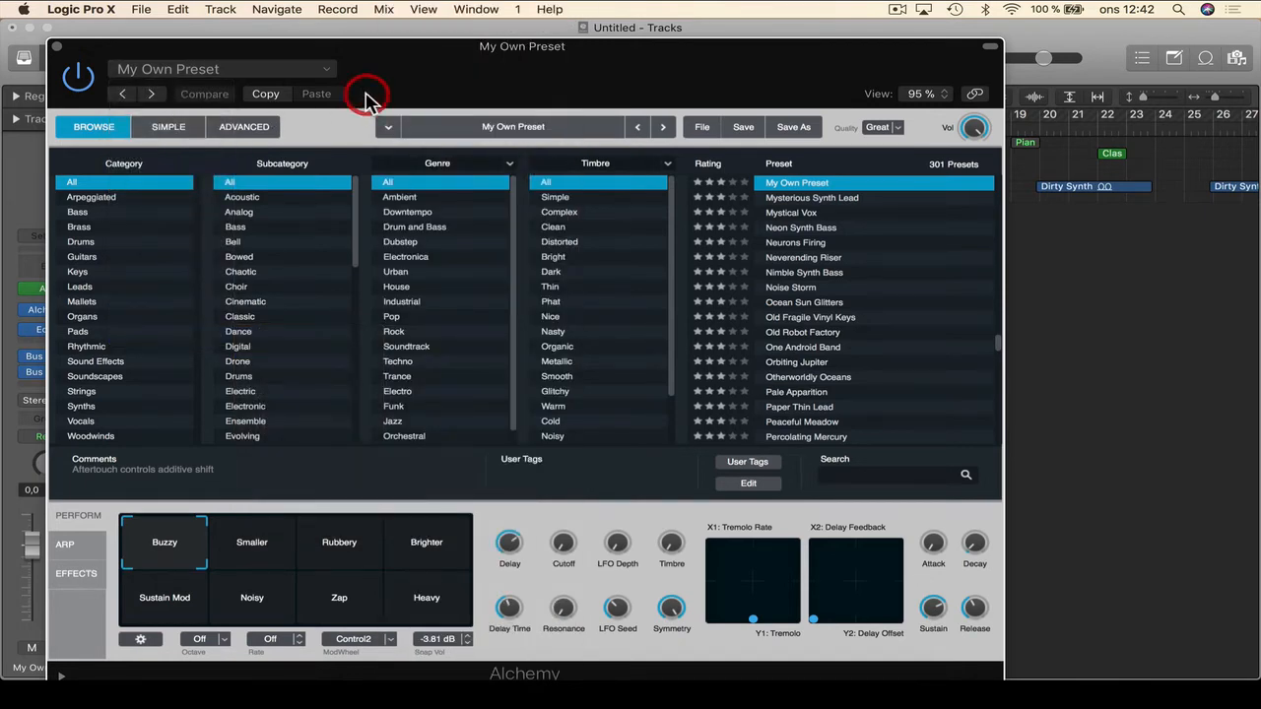
{"action": "left_click", "coordinate": [311, 67]}
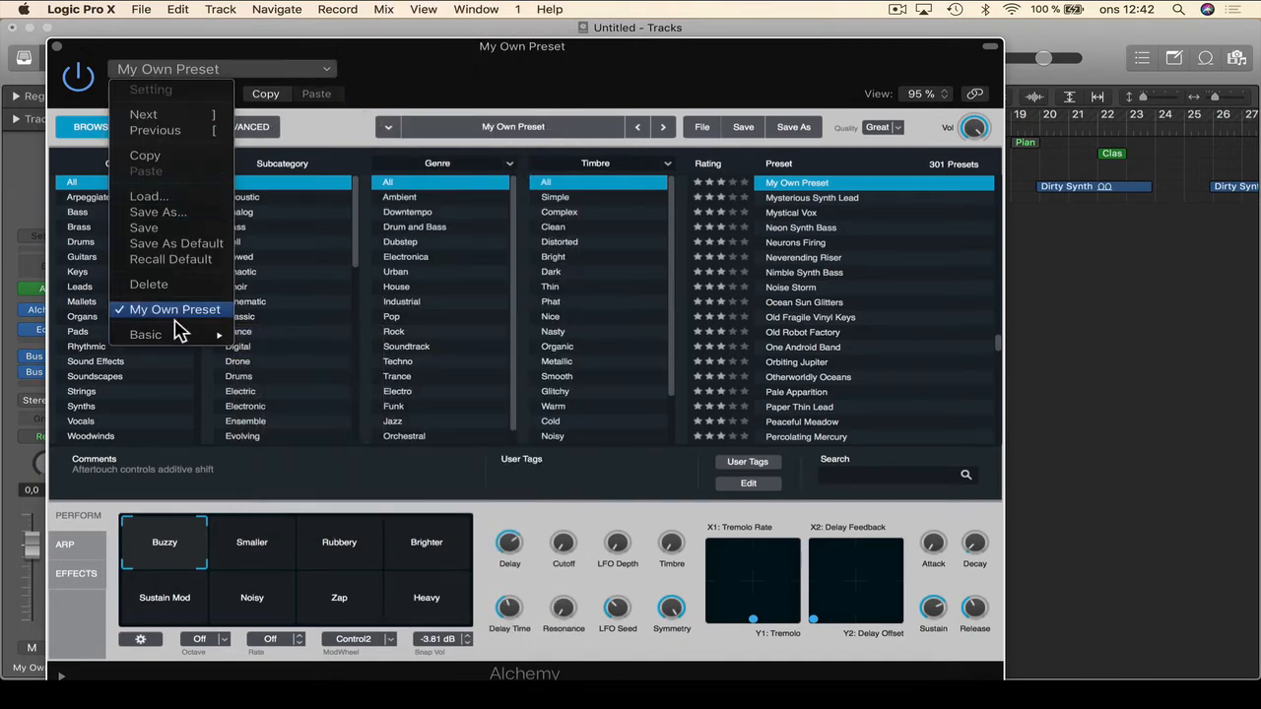
{"action": "mouse_move", "coordinate": [178, 336]}
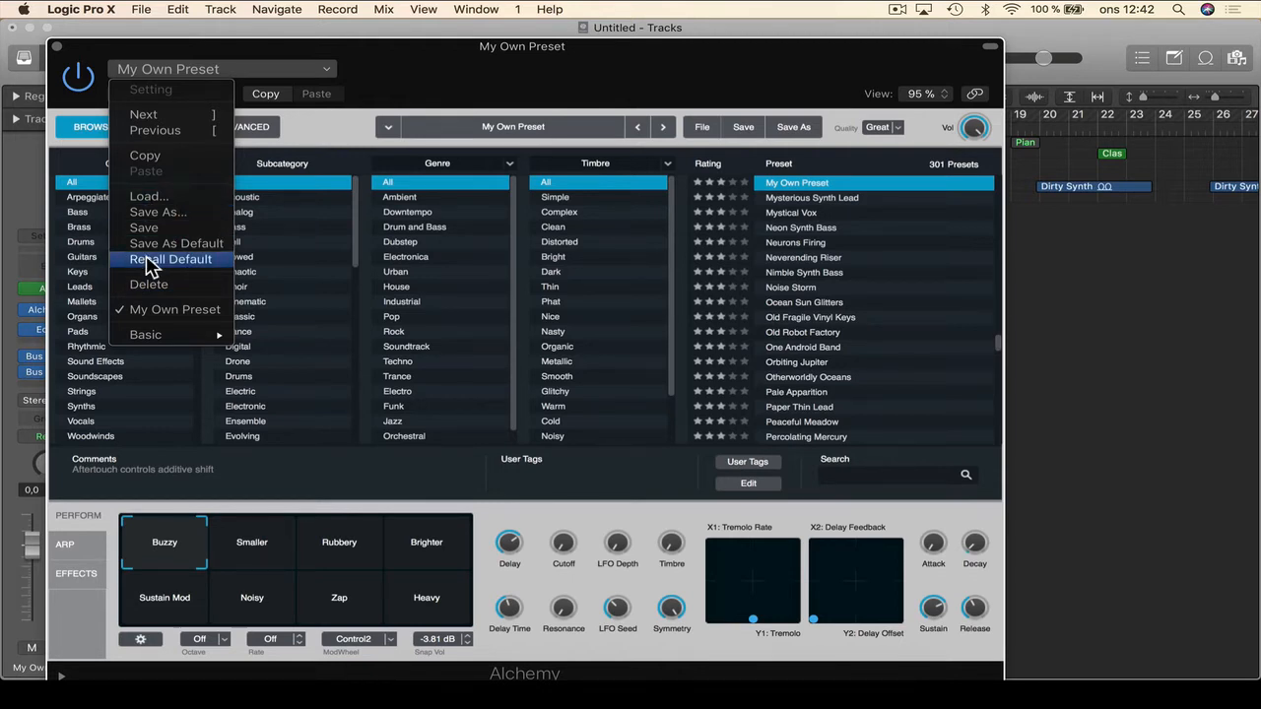
{"action": "left_click", "coordinate": [372, 75]}
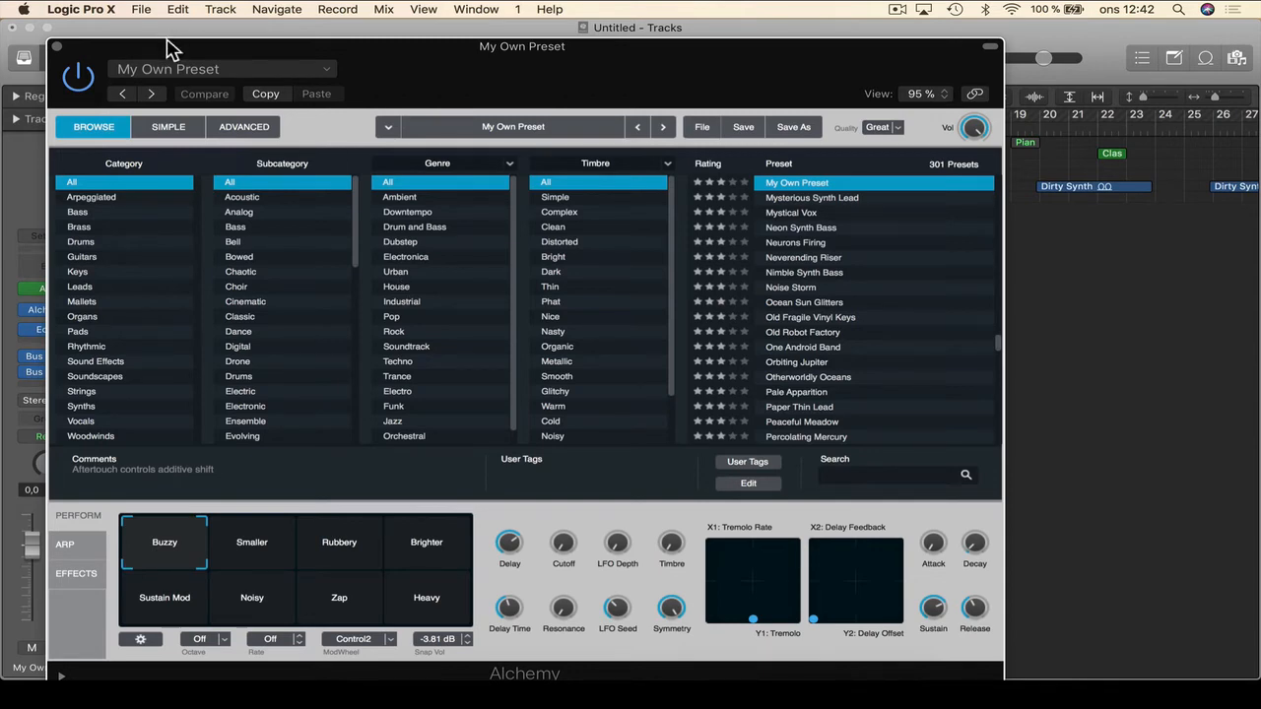
- Move the Alchemy window clear of the channel strip and close it
{"action": "left_click_drag", "start_coordinate": [167, 46], "coordinate": [277, 73]}
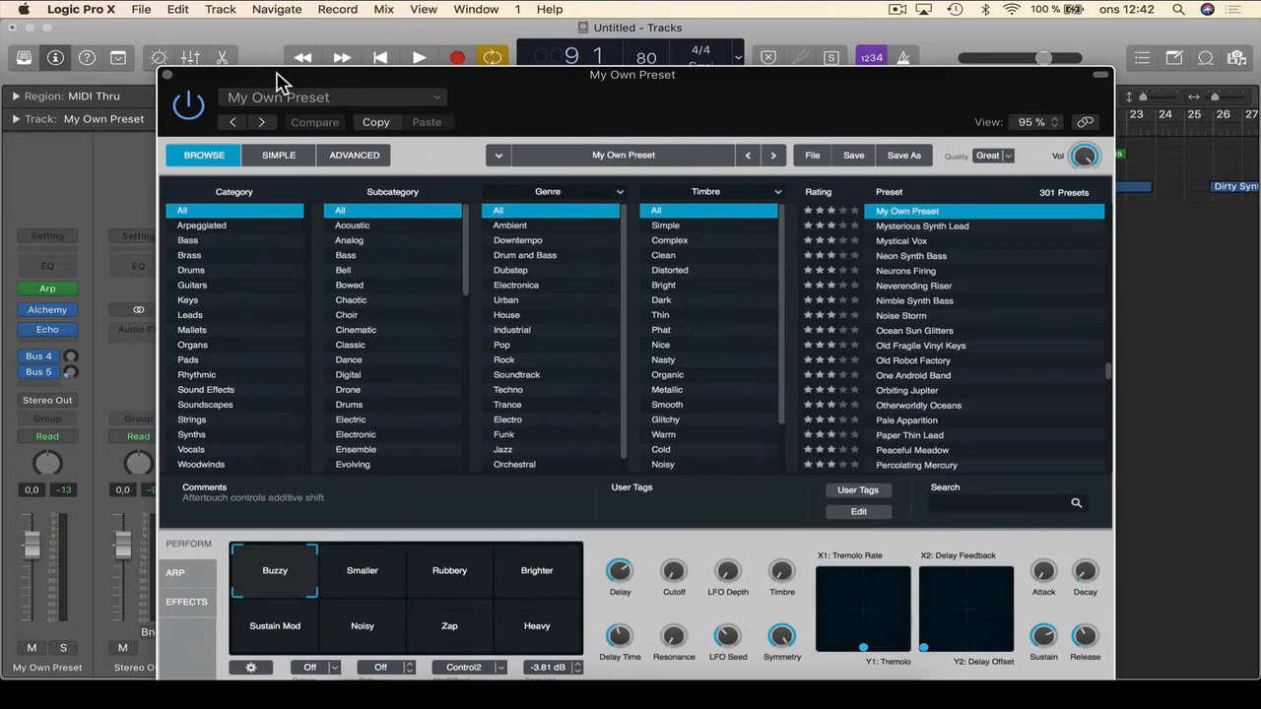
{"action": "left_click_drag", "start_coordinate": [276, 79], "coordinate": [254, 65]}
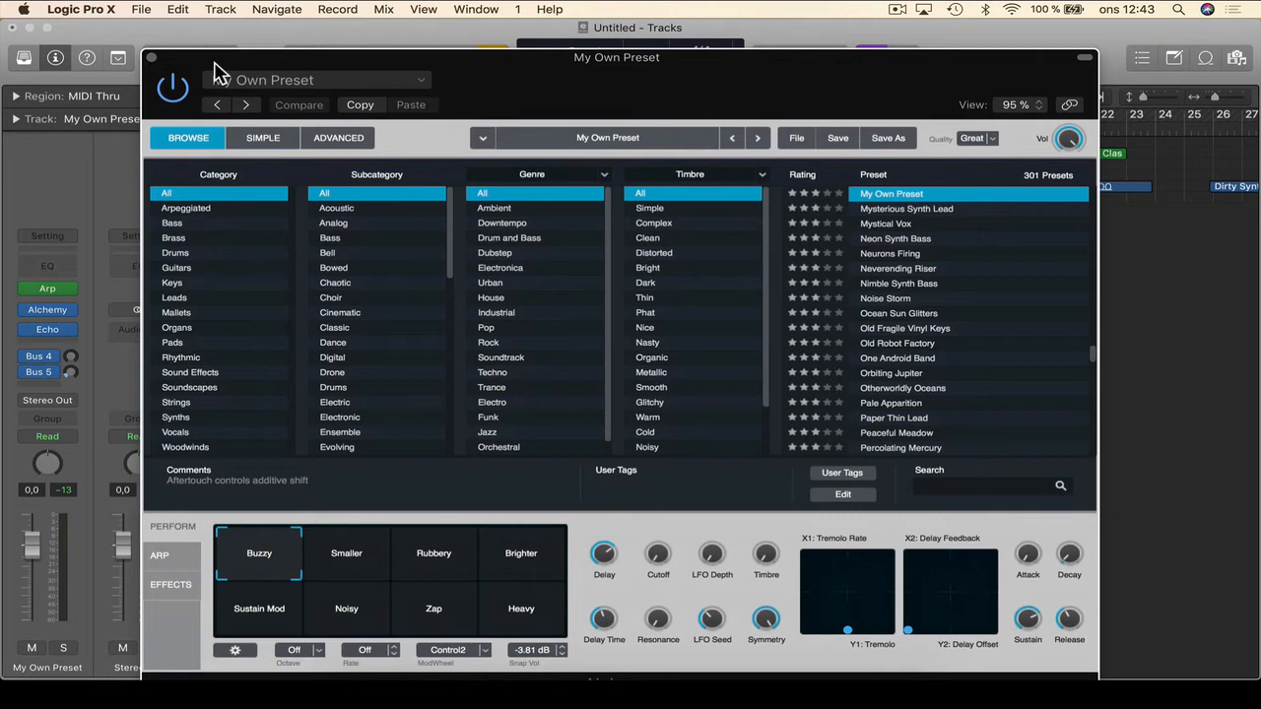
{"action": "left_click", "coordinate": [151, 57]}
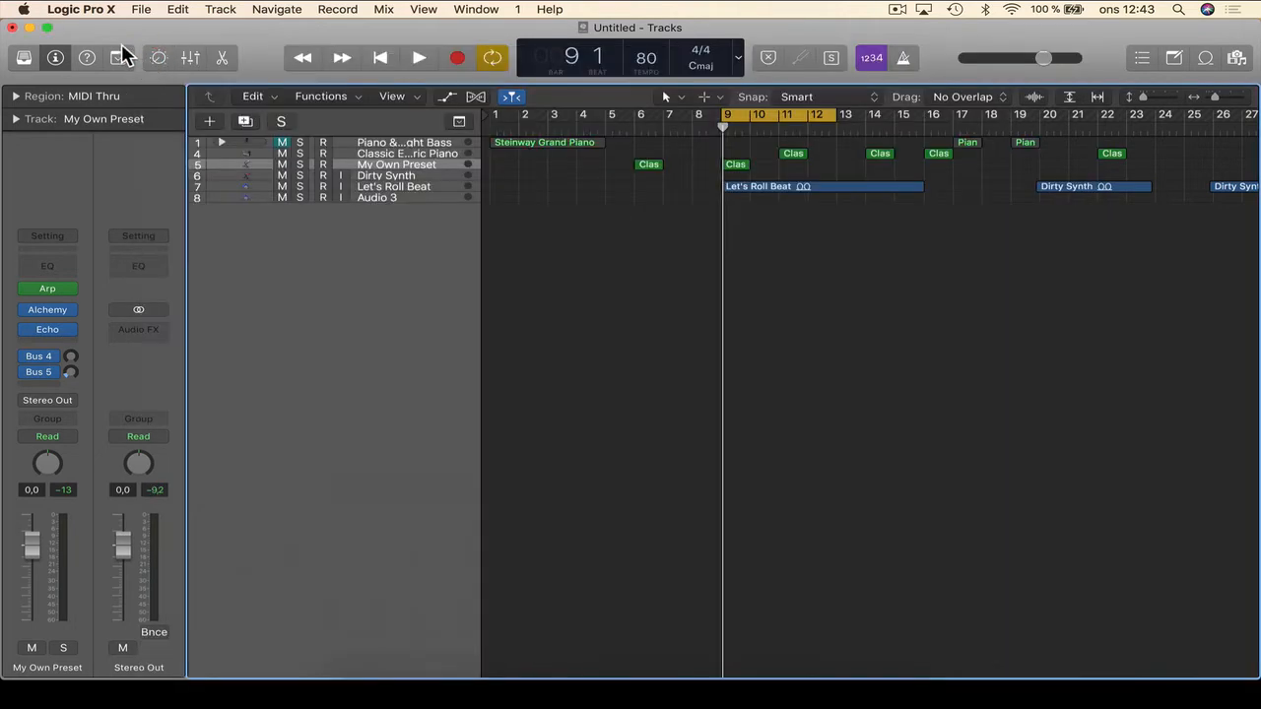
- Open the Plug-In Manager and check where it is found among the application preferences
{"action": "left_click", "coordinate": [79, 12]}
{"action": "mouse_move", "coordinate": [83, 54]}
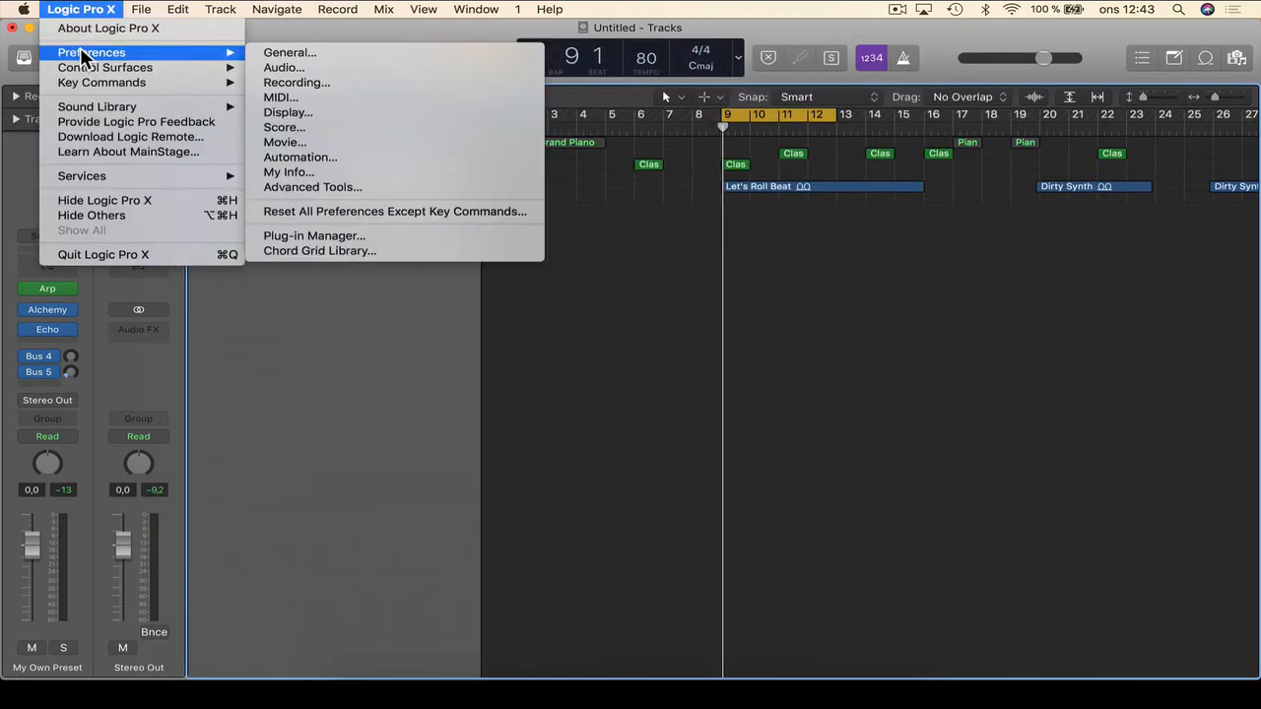
{"action": "left_click", "coordinate": [295, 237]}
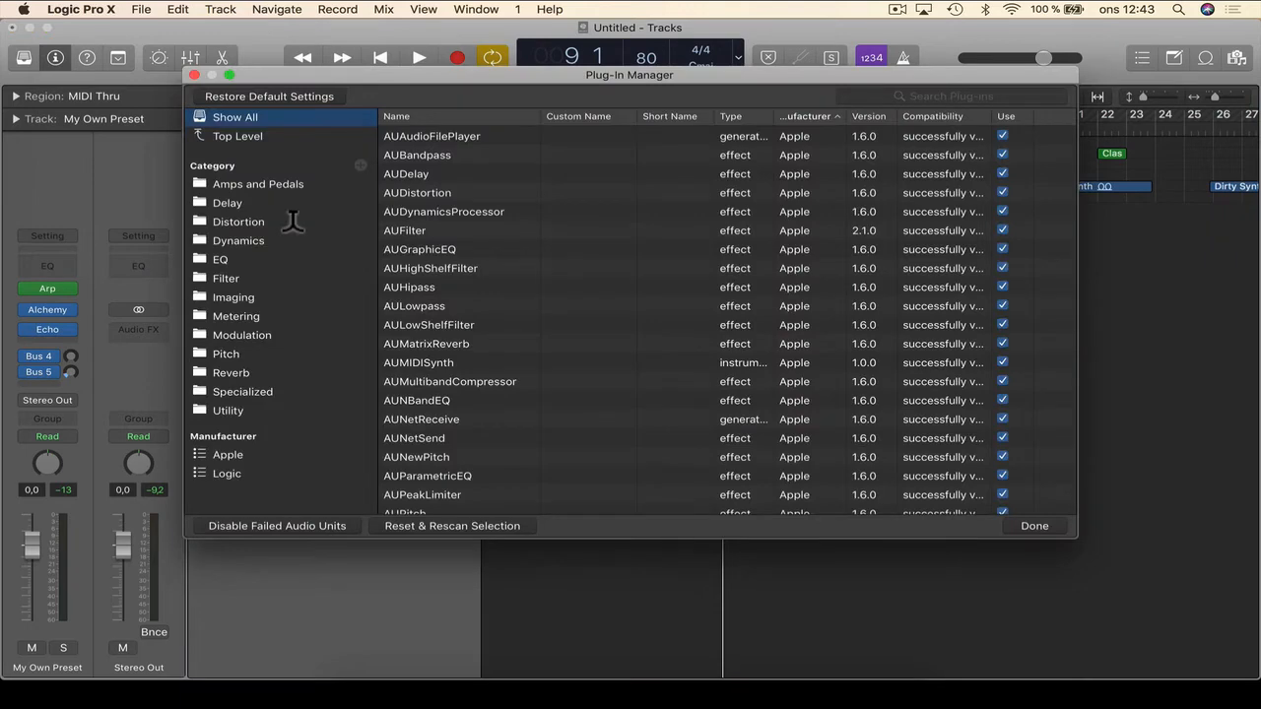
{"action": "left_click", "coordinate": [107, 12]}
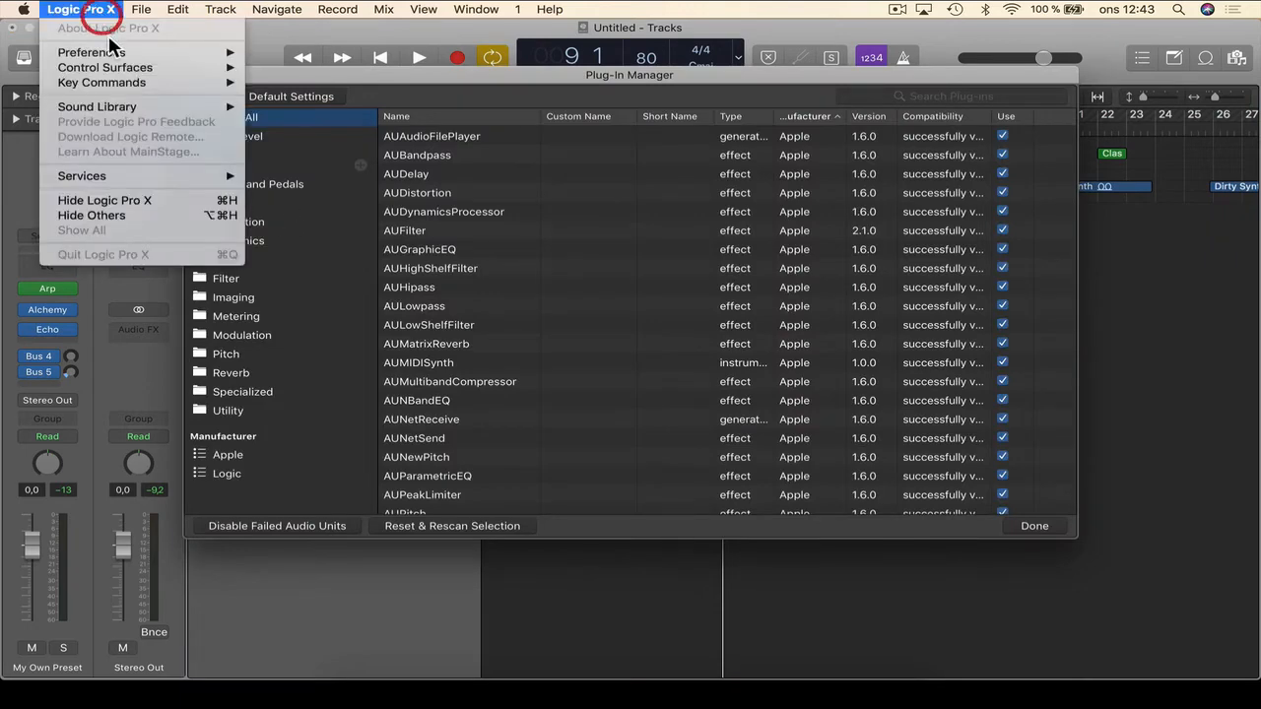
{"action": "mouse_move", "coordinate": [114, 52]}
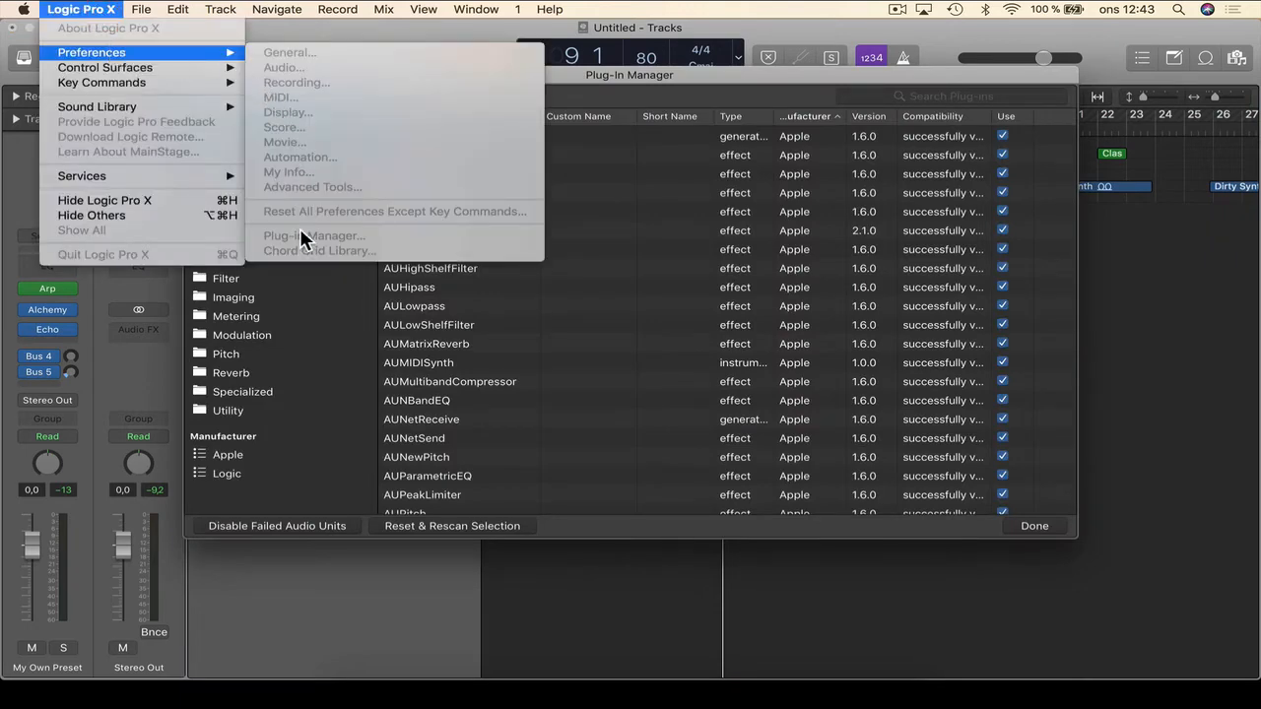
{"action": "left_click", "coordinate": [581, 118]}
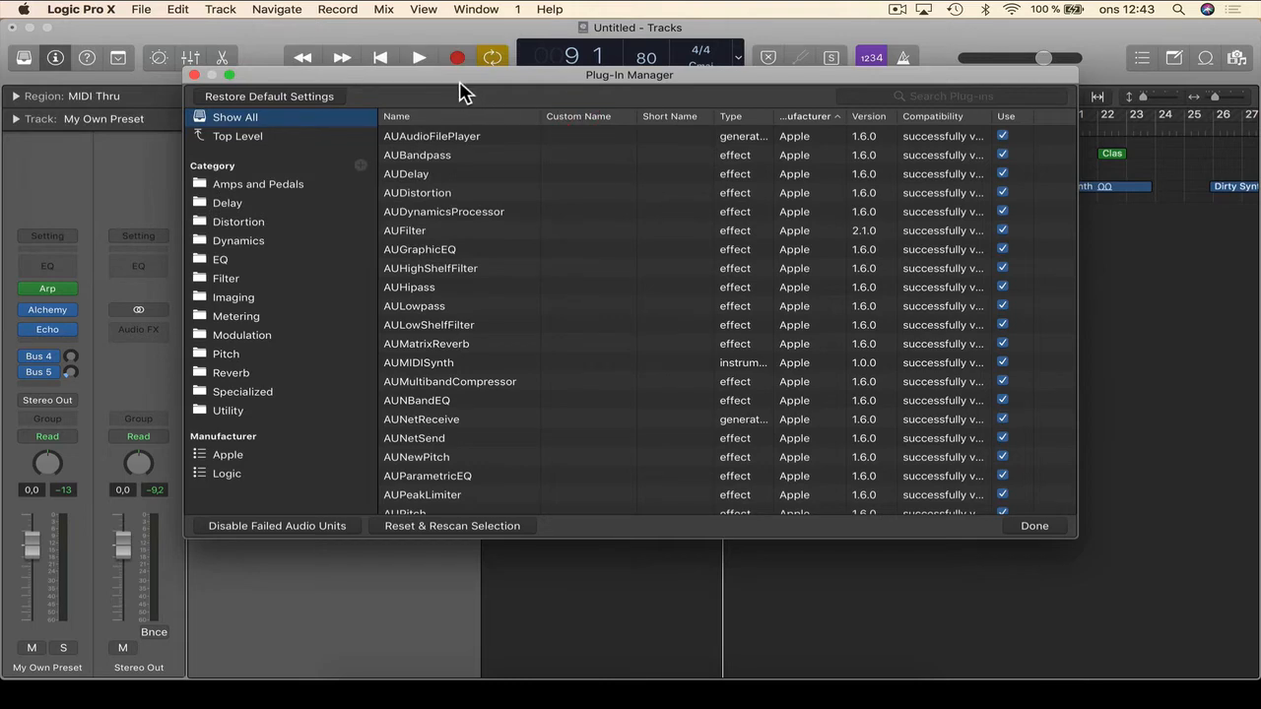
- Look through the full plug-in list in the Plug-In Manager, examining the Apple and Logic plug-ins and the category section
{"action": "scroll", "coordinate": [506, 207], "scroll_direction": "down", "scroll_amount": 15}
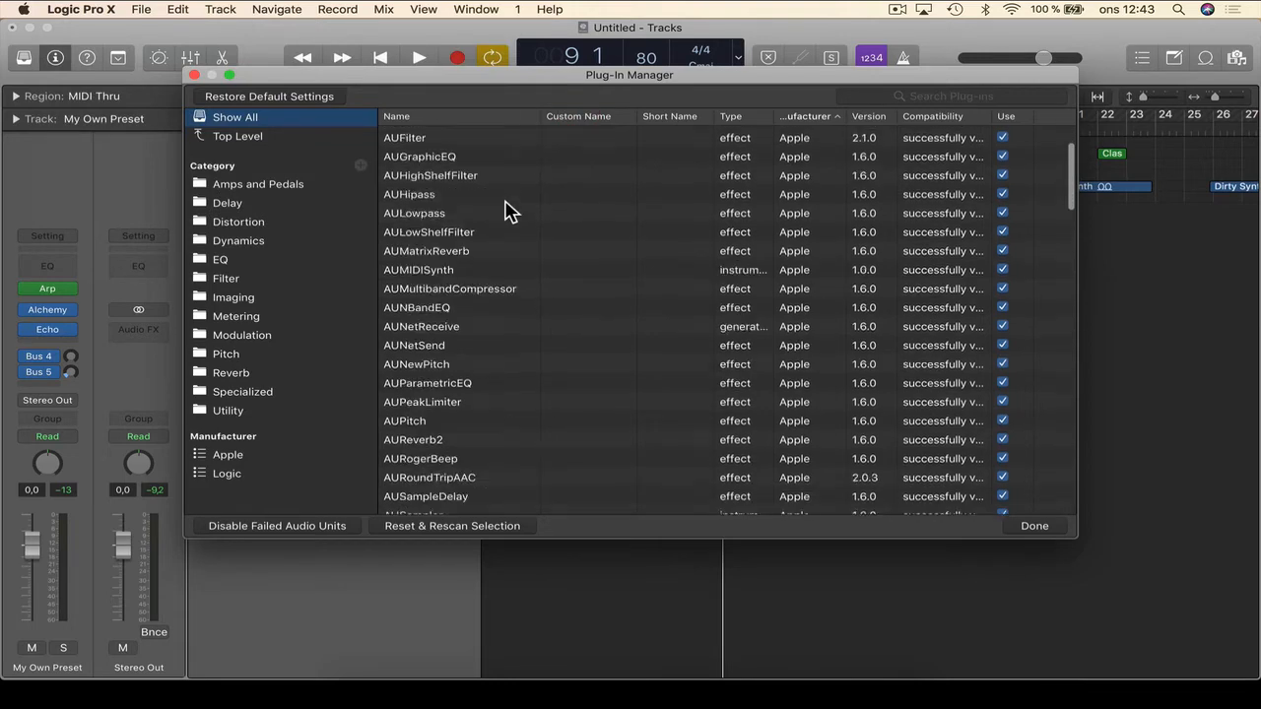
{"action": "scroll", "coordinate": [505, 210], "scroll_direction": "down", "scroll_amount": 1}
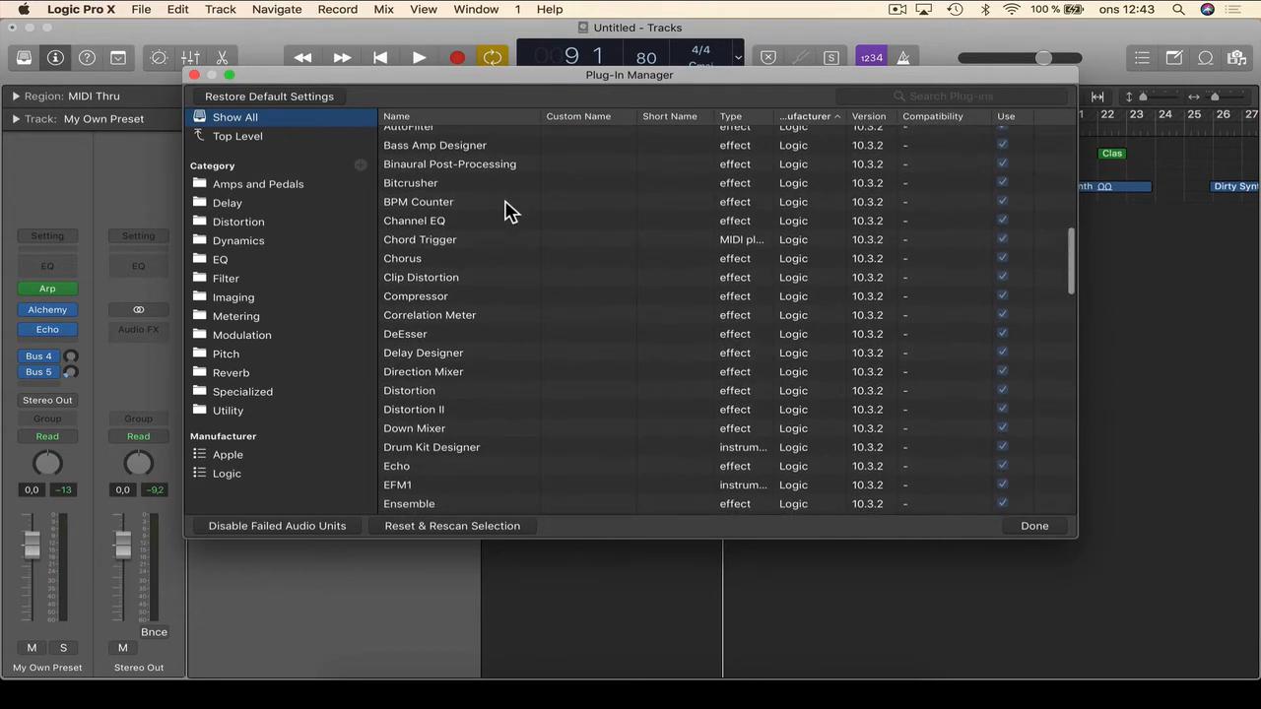
{"action": "scroll", "coordinate": [505, 210], "scroll_direction": "down", "scroll_amount": 8}
{"action": "scroll", "coordinate": [506, 210], "scroll_direction": "down", "scroll_amount": 7}
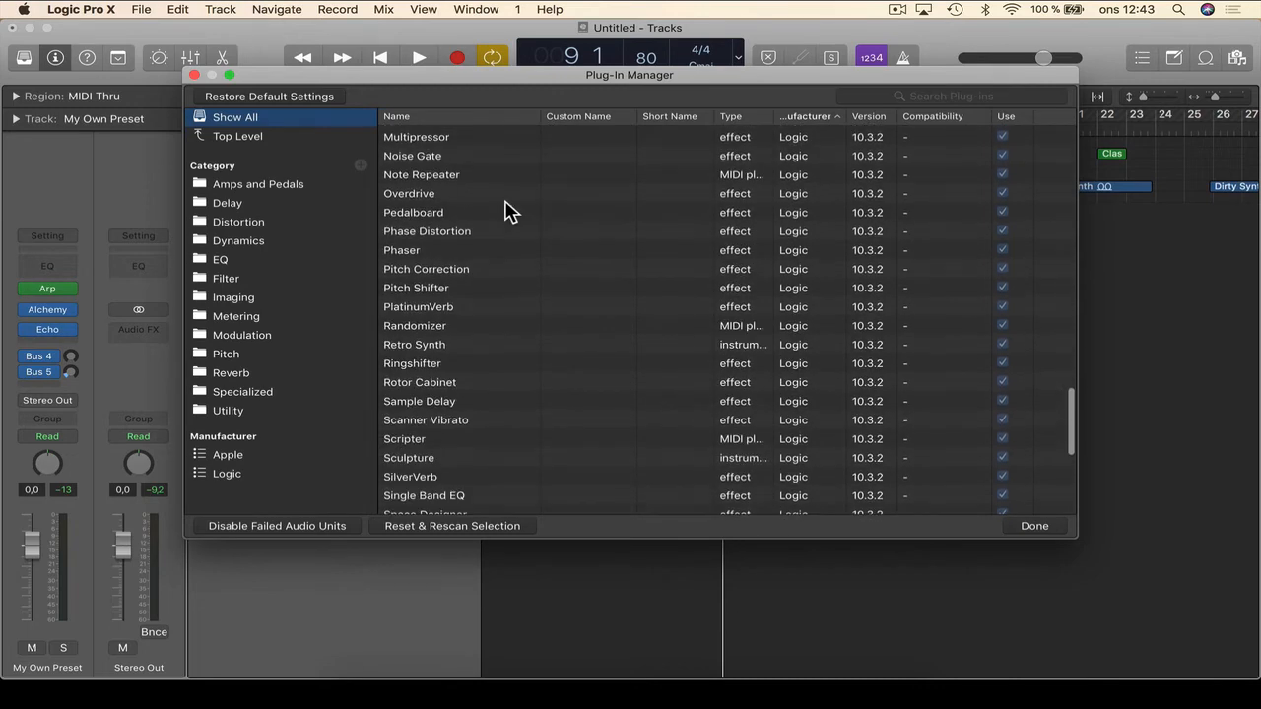
{"action": "scroll", "coordinate": [506, 209], "scroll_direction": "down", "scroll_amount": 6}
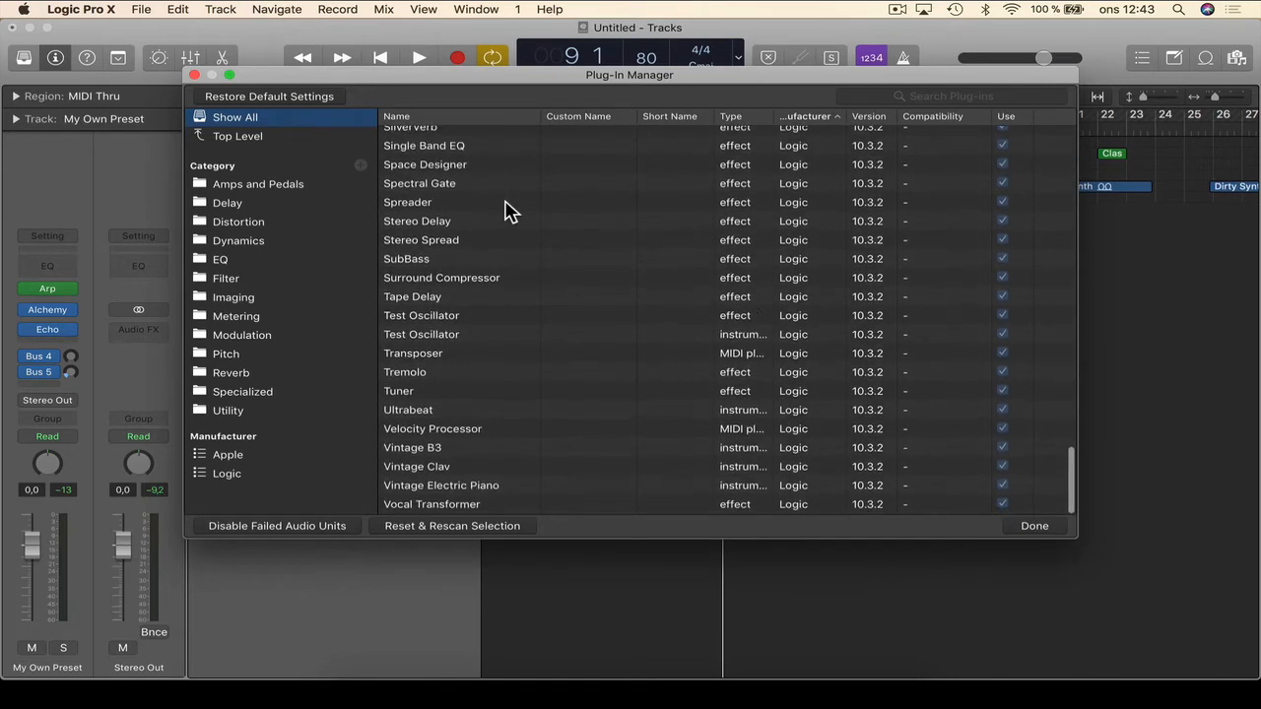
{"action": "scroll", "coordinate": [506, 197], "scroll_direction": "up", "scroll_amount": 20}
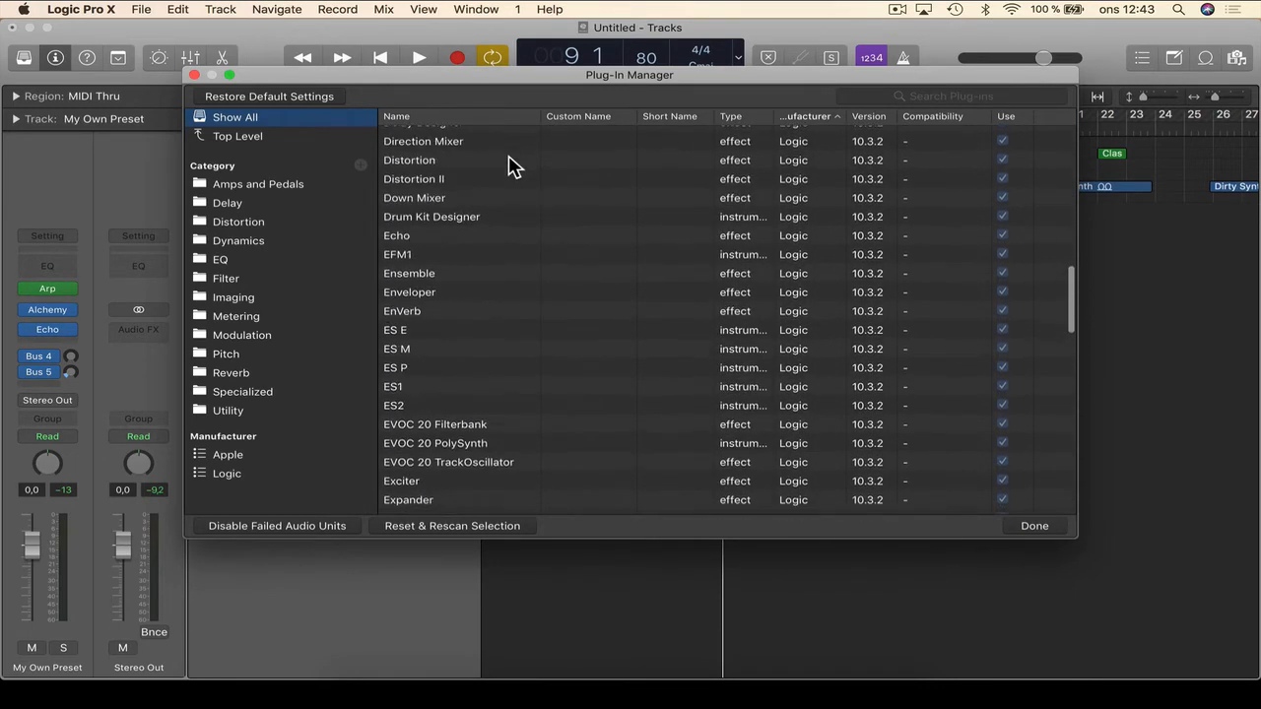
{"action": "scroll", "coordinate": [508, 147], "scroll_direction": "up", "scroll_amount": 5}
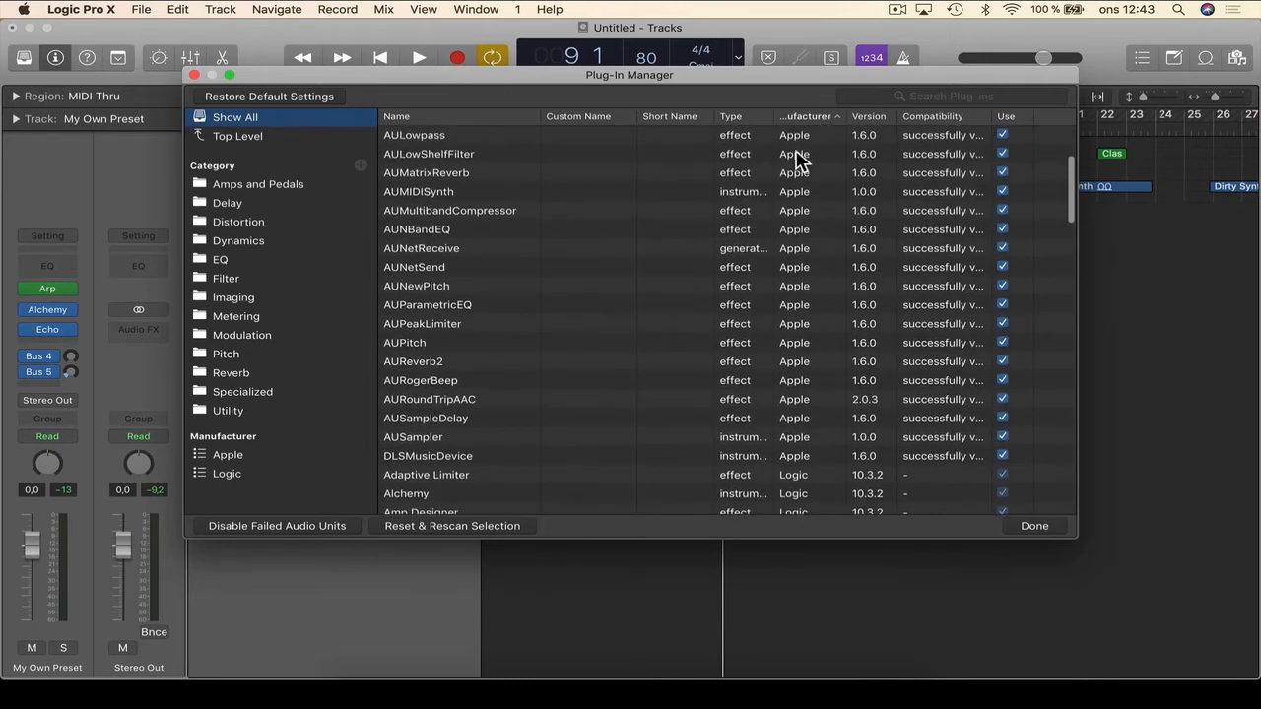
{"action": "scroll", "coordinate": [789, 163], "scroll_direction": "down", "scroll_amount": 5}
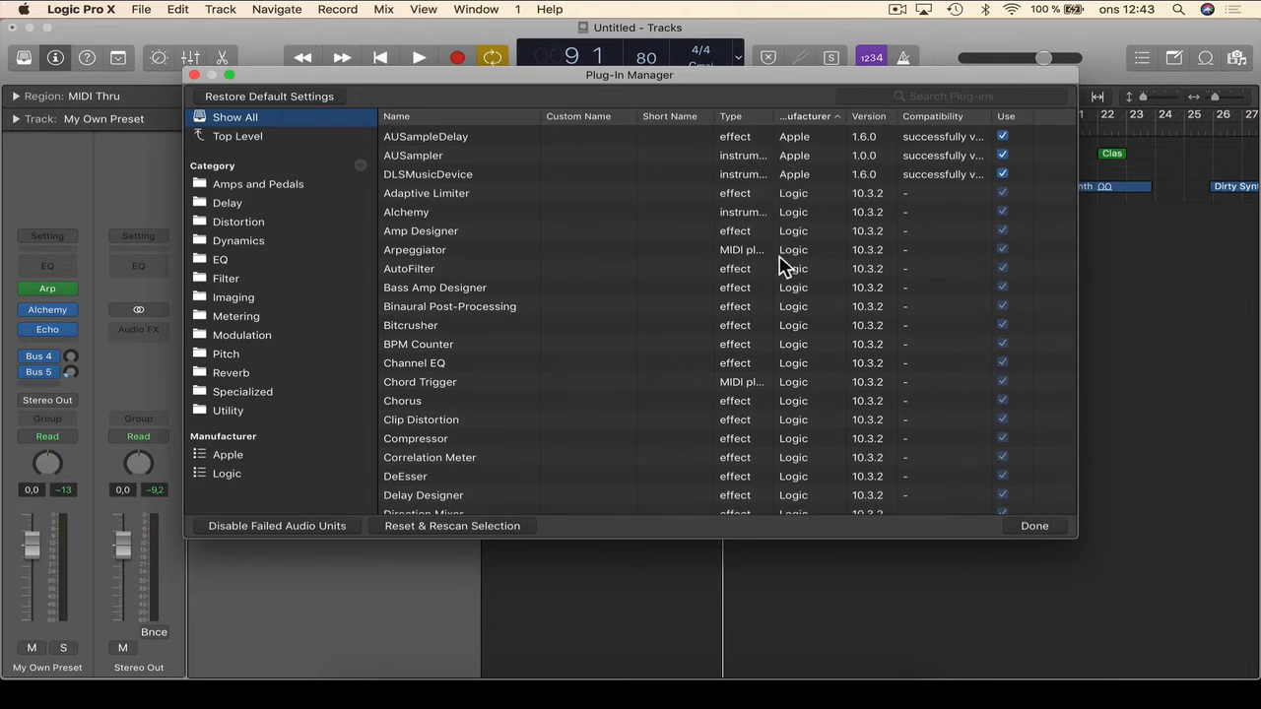
{"action": "scroll", "coordinate": [783, 264], "scroll_direction": "down", "scroll_amount": 15}
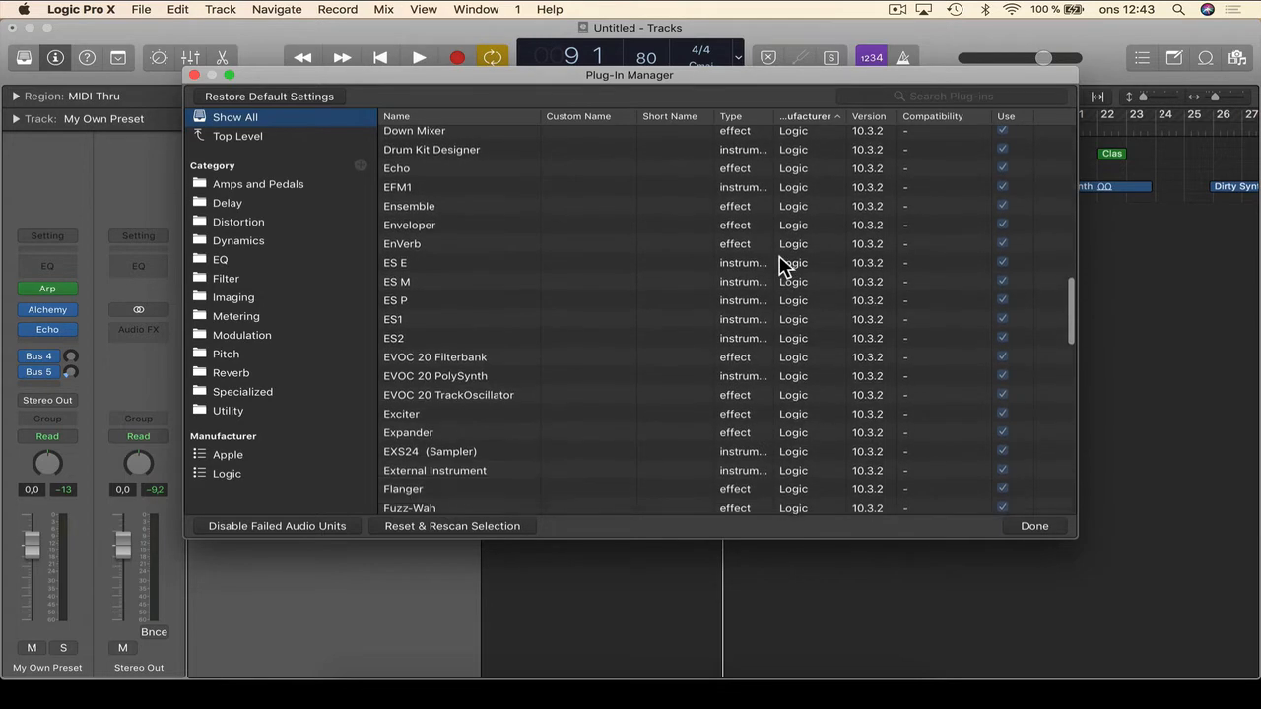
{"action": "scroll", "coordinate": [783, 266], "scroll_direction": "down", "scroll_amount": 3}
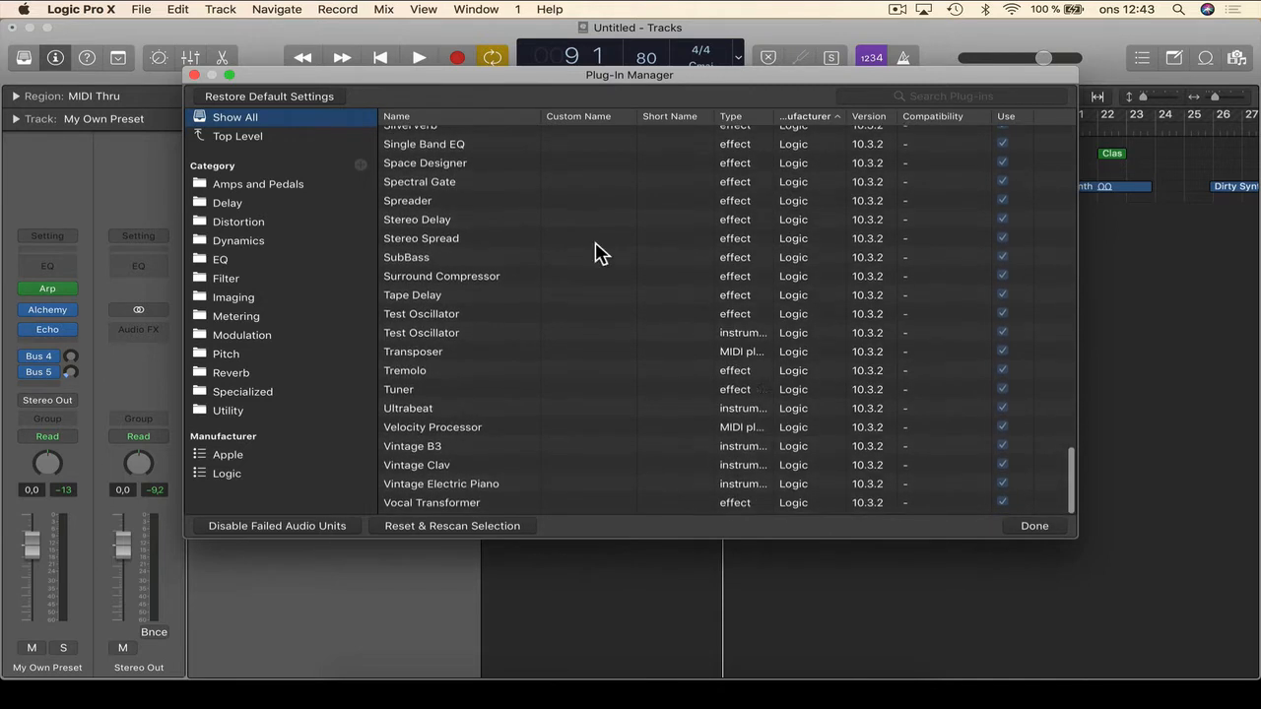
{"action": "left_click", "coordinate": [240, 166]}
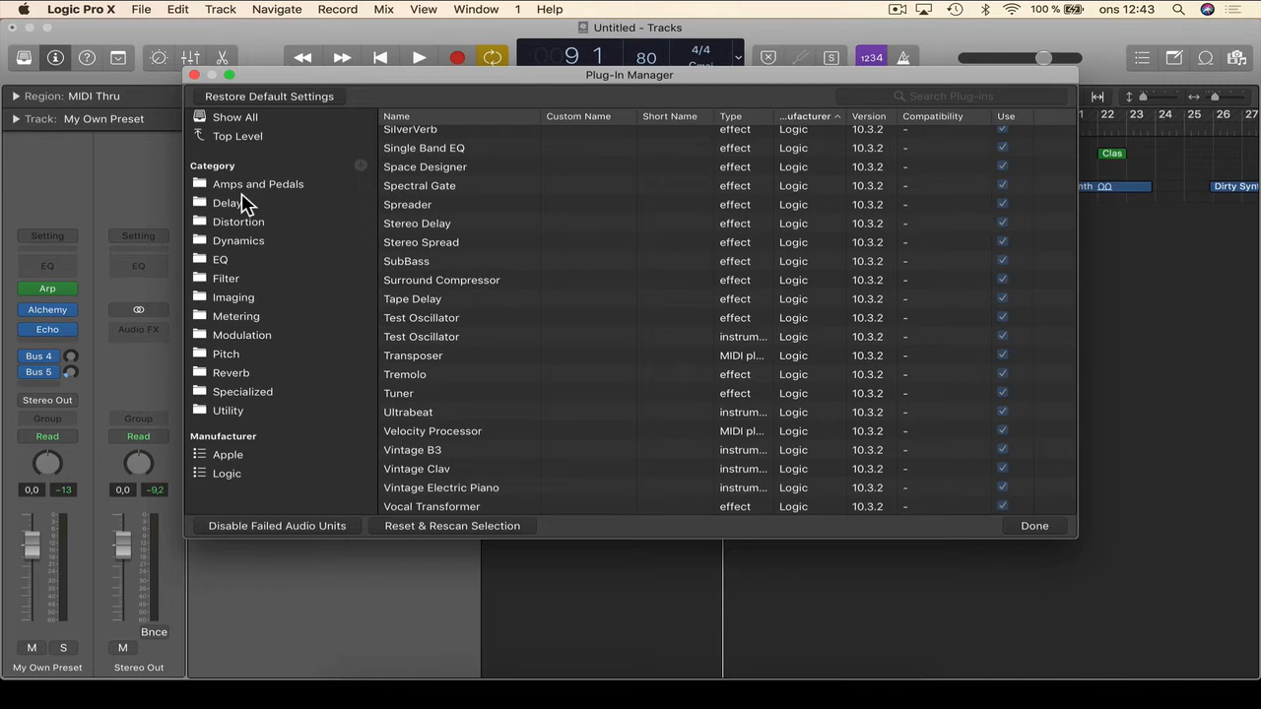
{"action": "scroll", "coordinate": [480, 187], "scroll_direction": "up", "scroll_amount": 1}
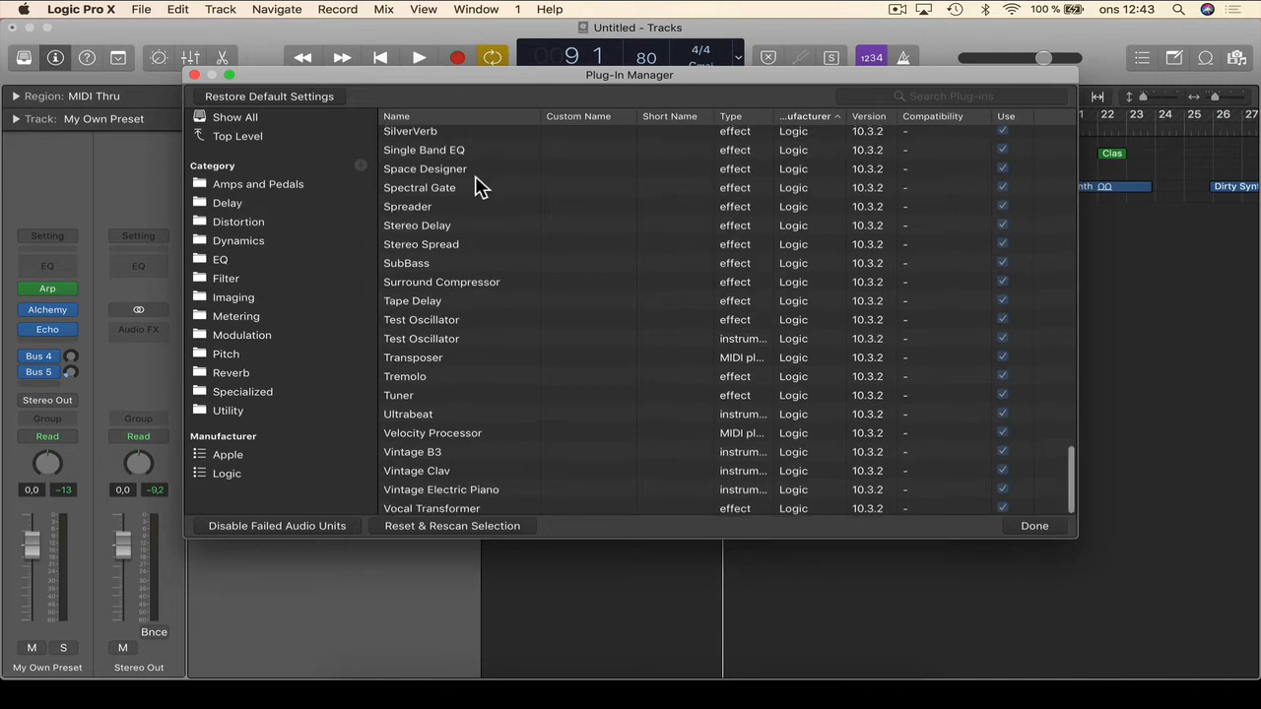
{"action": "scroll", "coordinate": [480, 187], "scroll_direction": "up", "scroll_amount": 10}
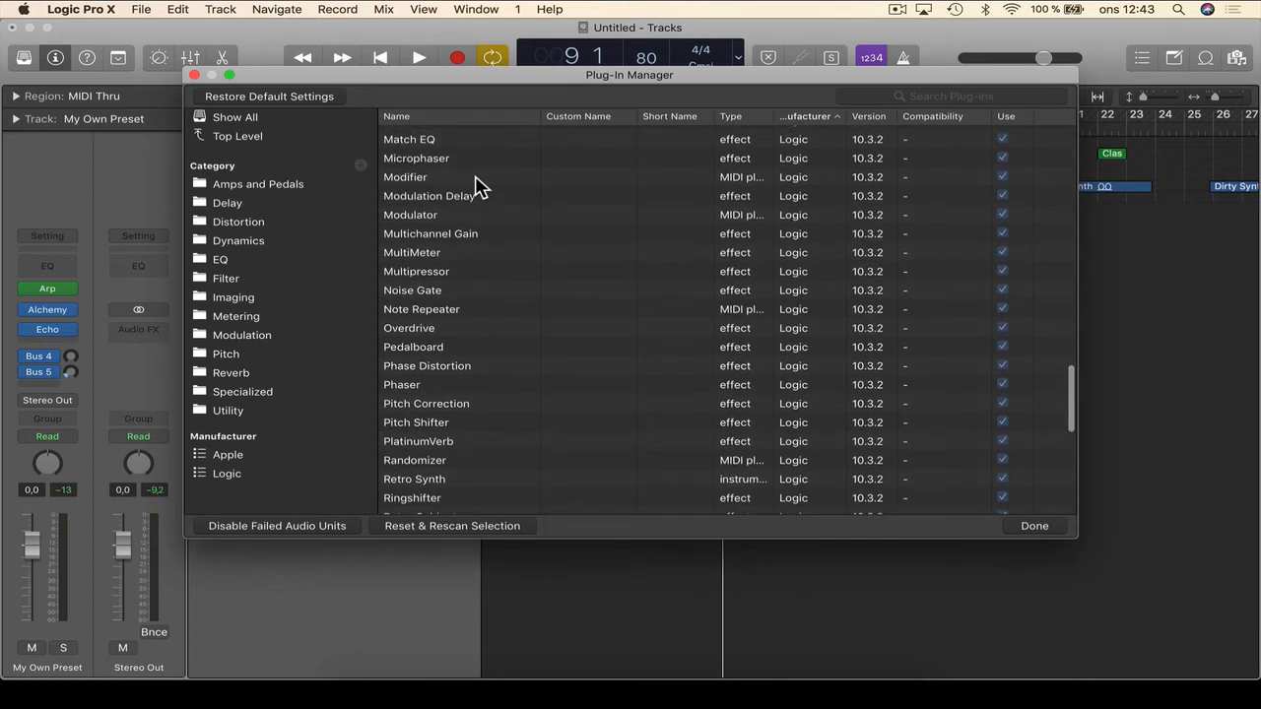
- Add a plug-in category named "Favorite Revebrs" in the Plug-In Manager
{"action": "left_click", "coordinate": [232, 375]}
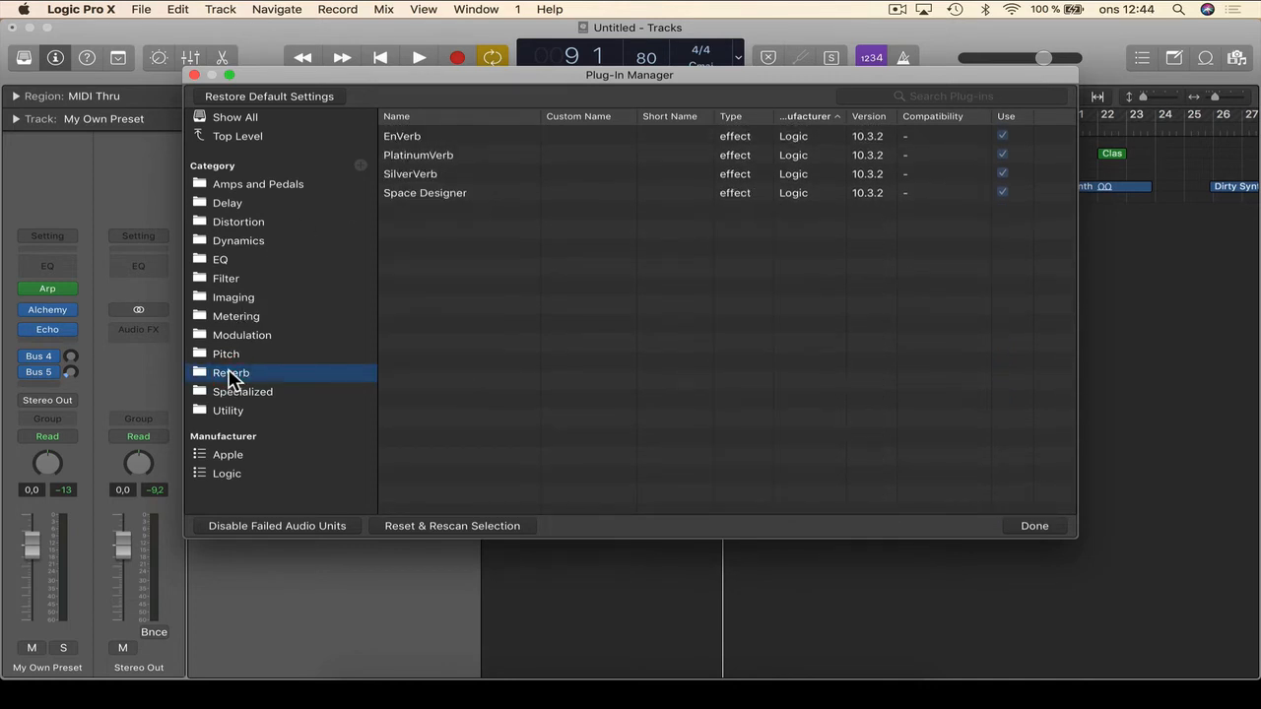
{"action": "left_click", "coordinate": [360, 168]}
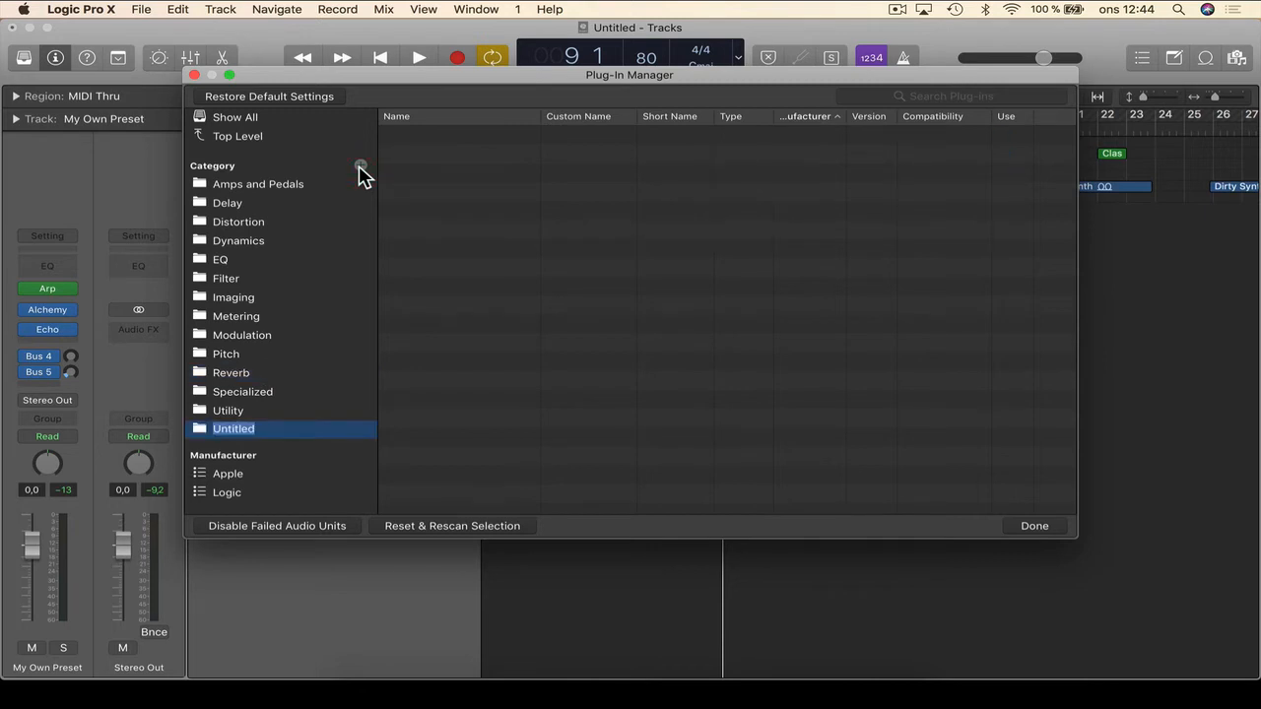
{"action": "type", "text": "Favro"}
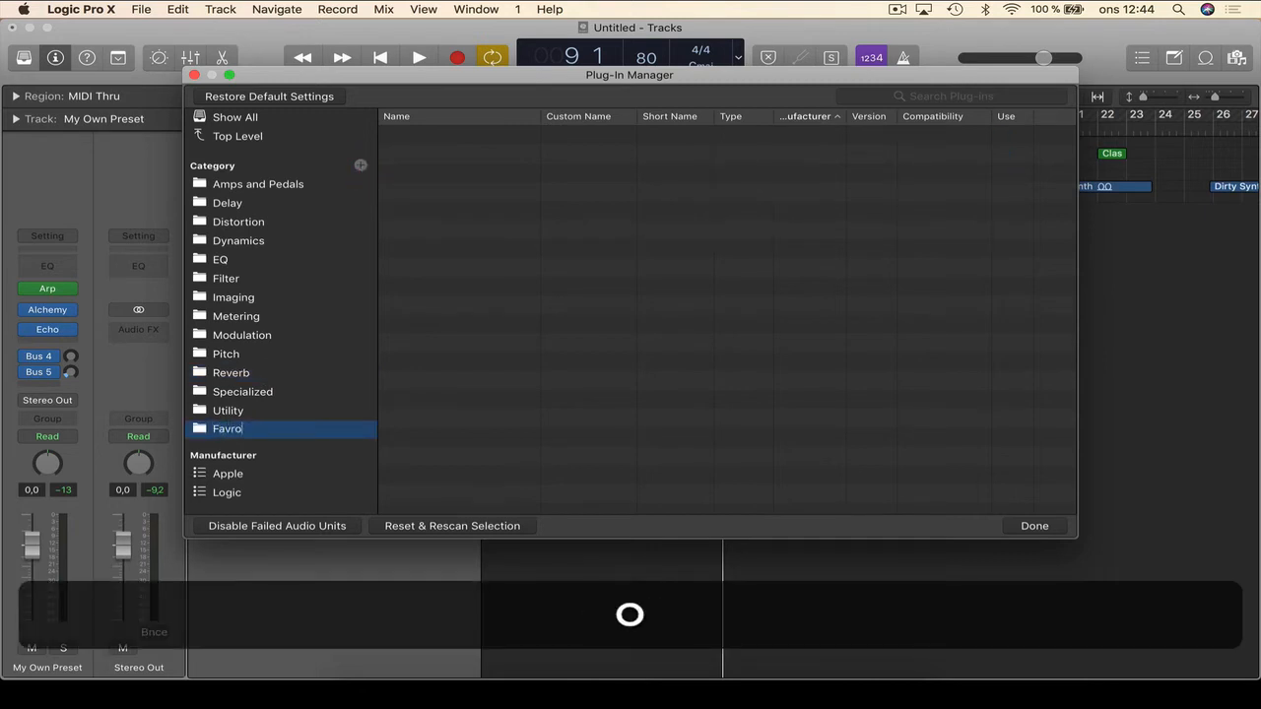
{"action": "key", "text": "BackSpace"}
{"action": "key", "text": "BackSpace"}
{"action": "type", "text": "orite Re"}
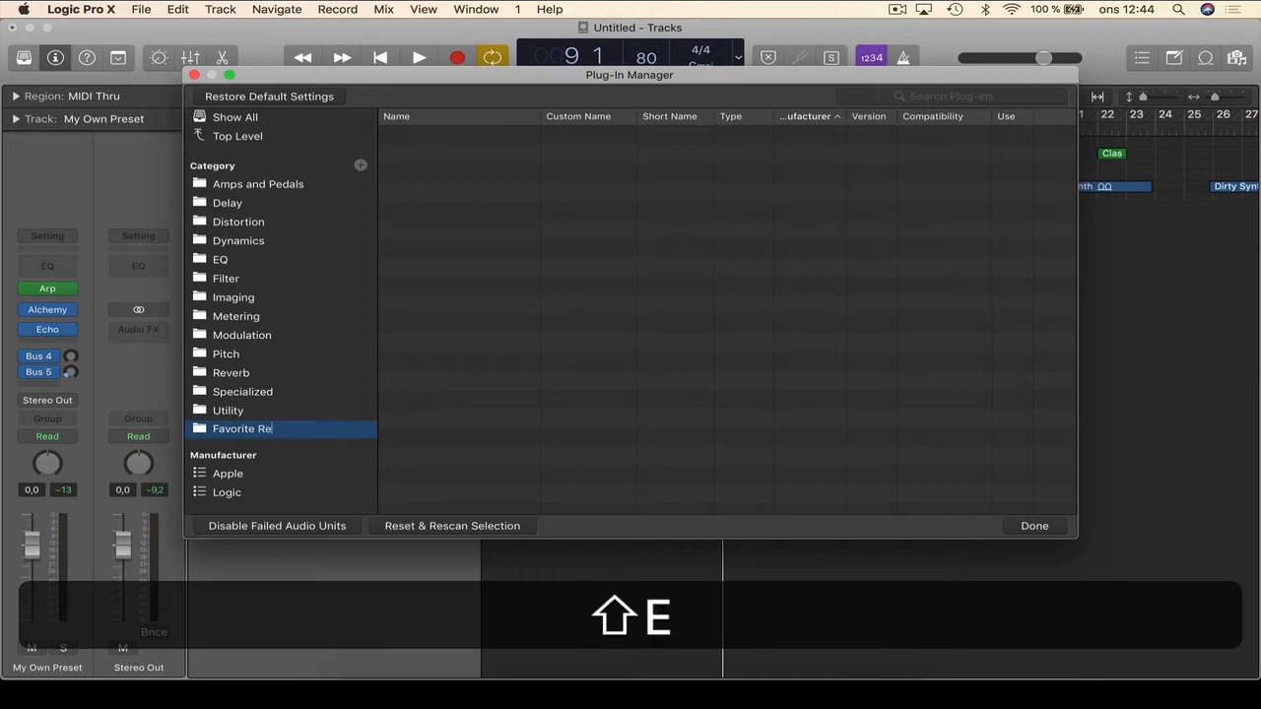
{"action": "type", "text": "vebrr"}
{"action": "key", "text": "BackSpace"}
{"action": "type", "text": "s"}
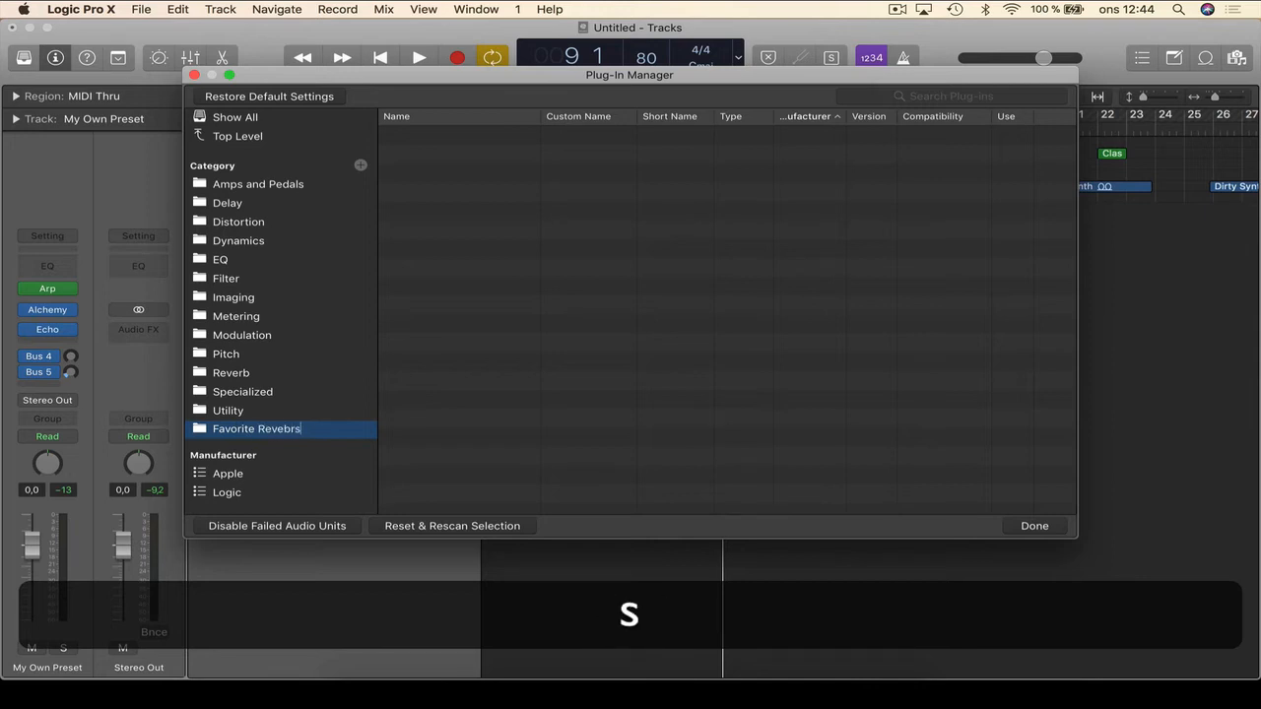
{"action": "key", "text": "Return"}
{"action": "right_click", "coordinate": [292, 281]}
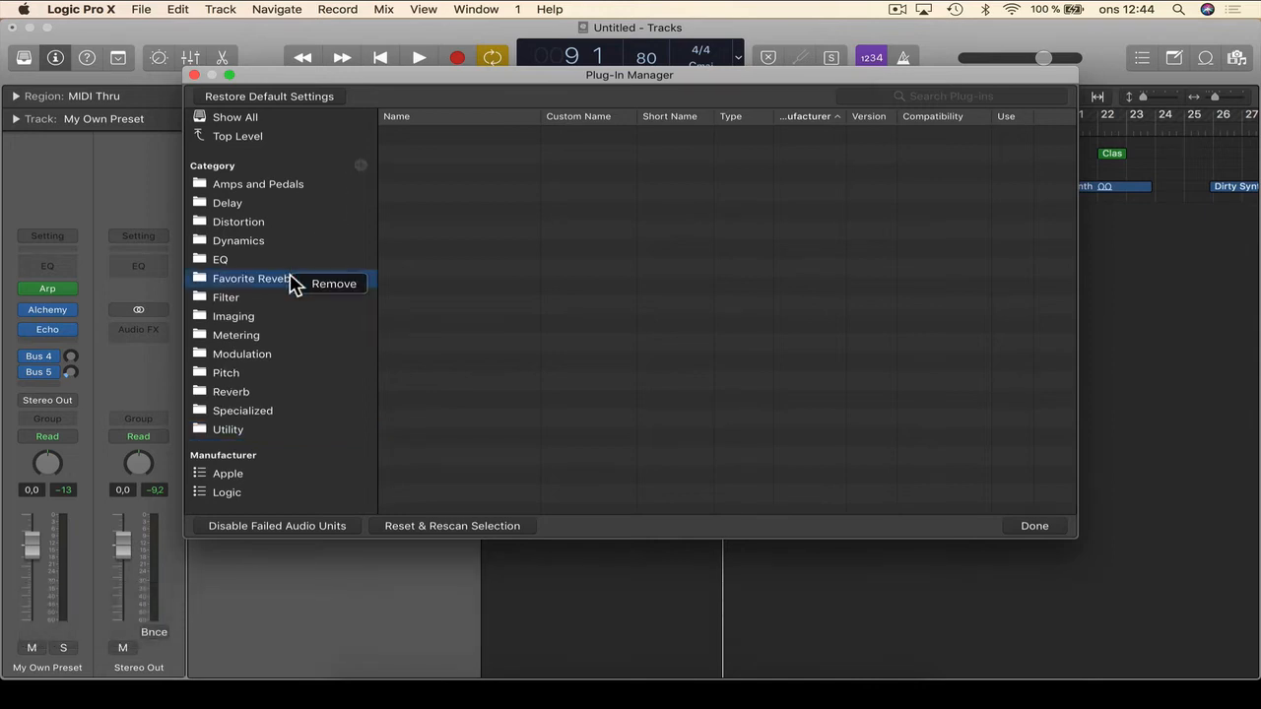
{"action": "left_click", "coordinate": [277, 285]}
- Move Space Designer and SilverVerb from the Reverb category into Favorite Revebrs and check that category's contents
{"action": "left_click", "coordinate": [249, 392]}
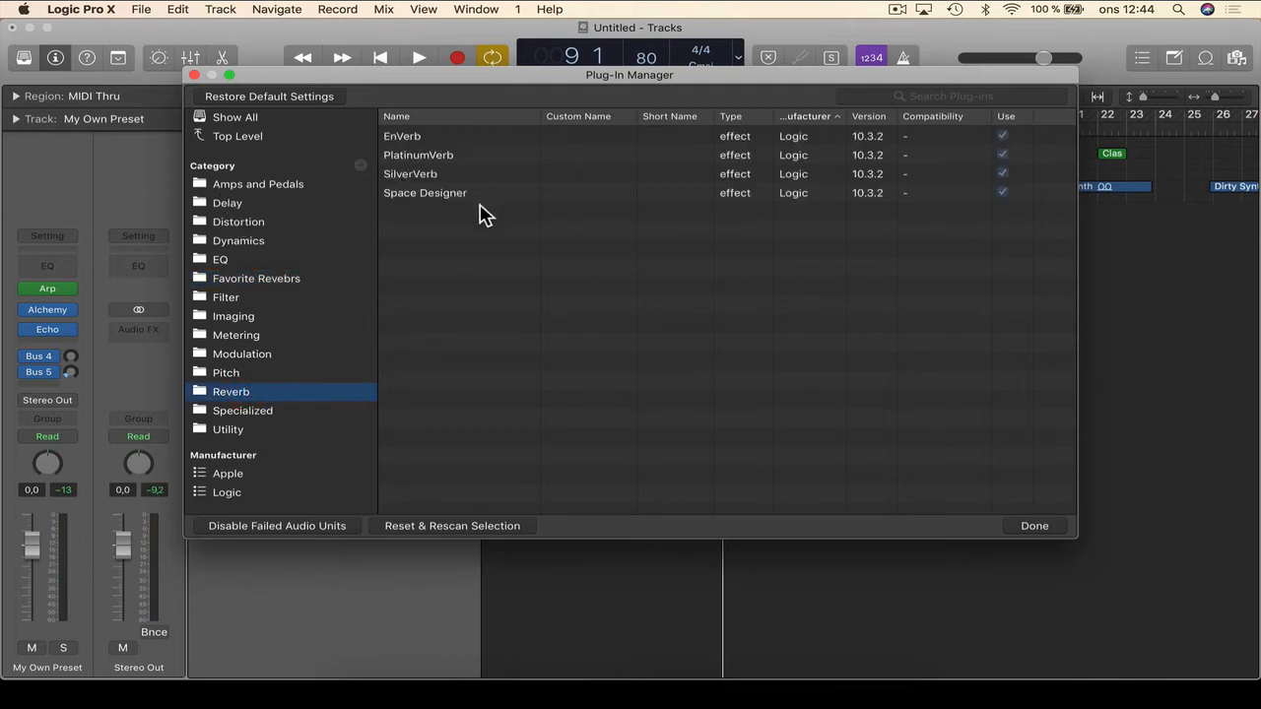
{"action": "left_click", "coordinate": [415, 197]}
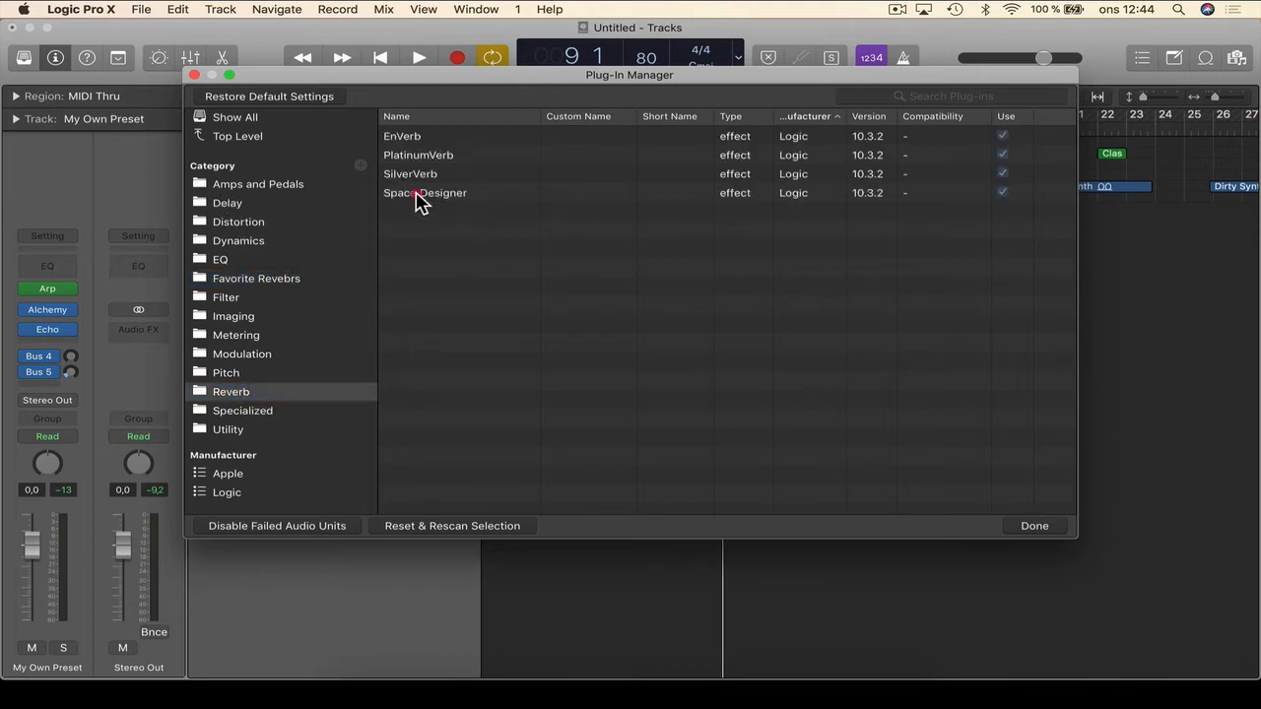
{"action": "left_click_drag", "start_coordinate": [416, 197], "coordinate": [290, 282]}
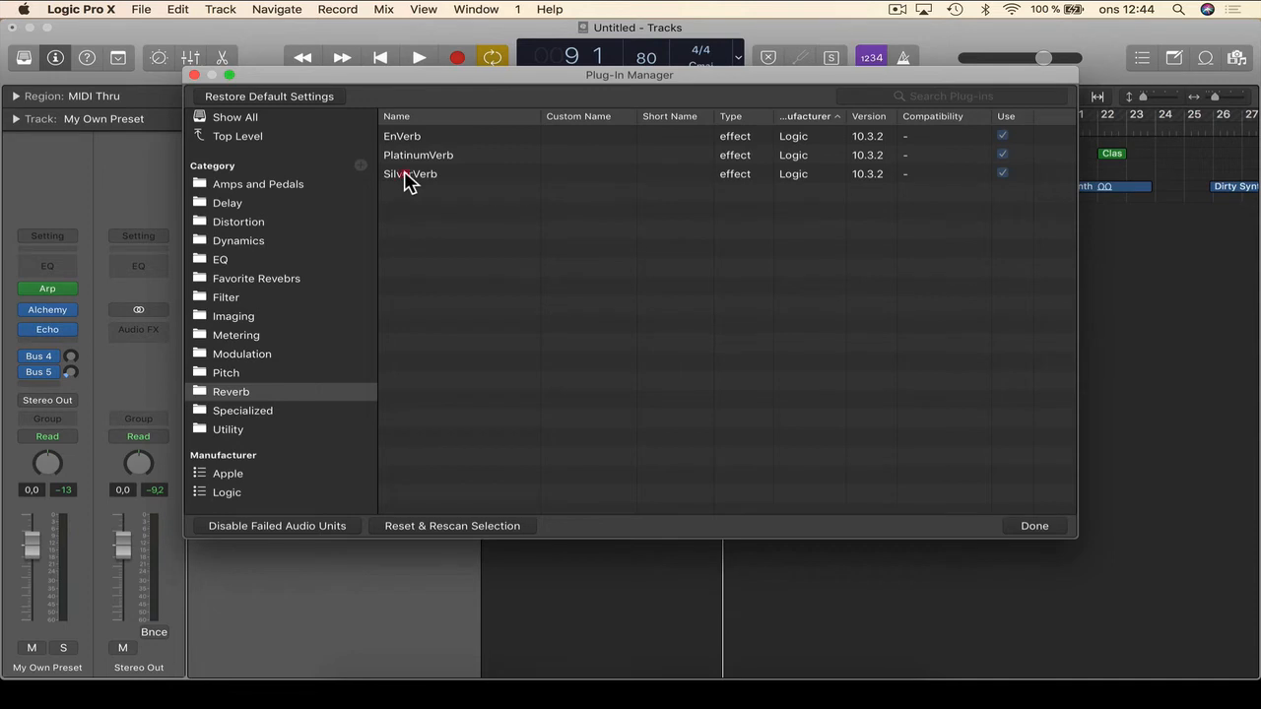
{"action": "left_click_drag", "start_coordinate": [408, 181], "coordinate": [281, 284]}
{"action": "left_click", "coordinate": [278, 280]}
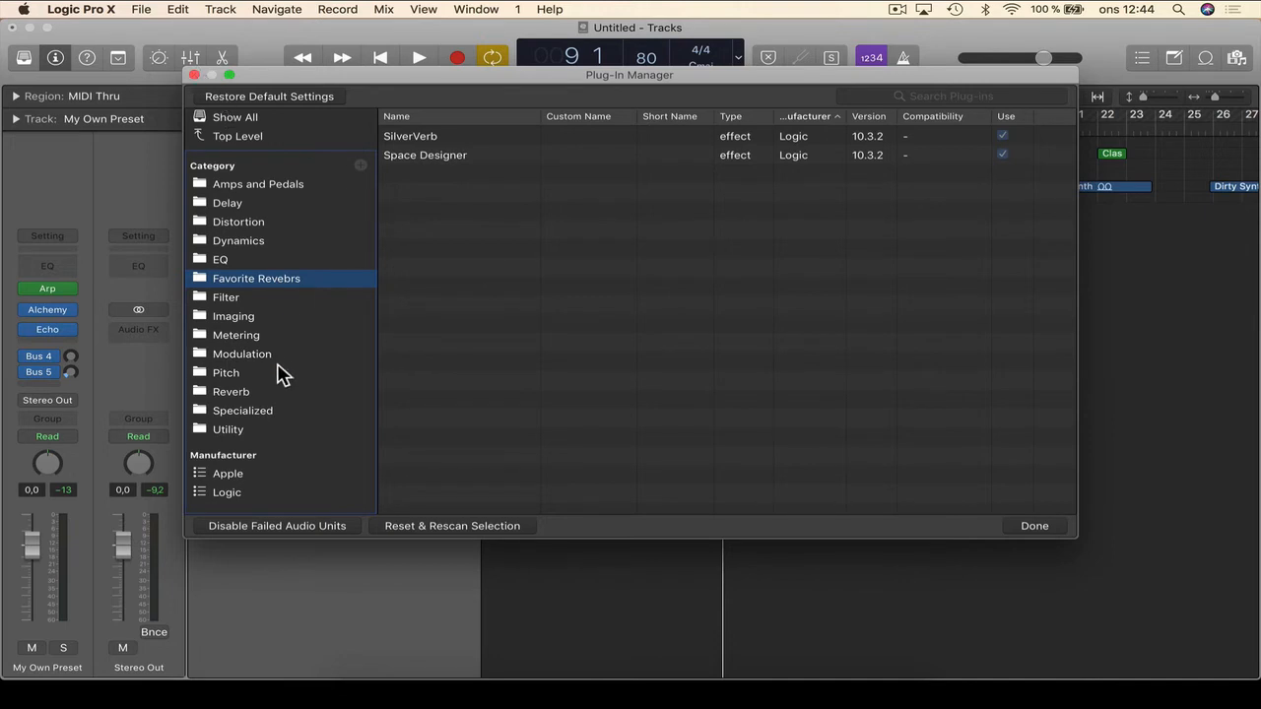
{"action": "left_click", "coordinate": [421, 155]}
{"action": "left_click", "coordinate": [428, 139], "text": "shift"}
{"action": "left_click", "coordinate": [424, 242]}
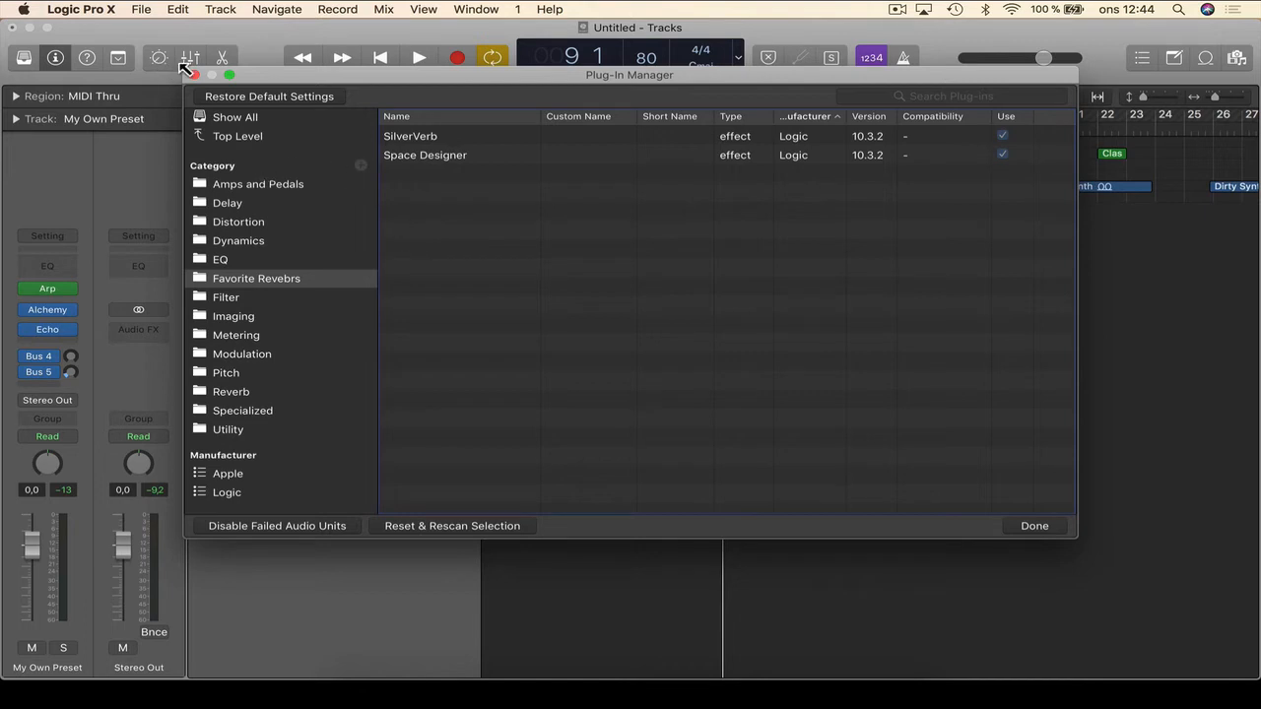
- Move Space Designer from Favorite Revebrs to Top Level and close the Plug-In Manager
{"action": "left_click", "coordinate": [392, 158]}
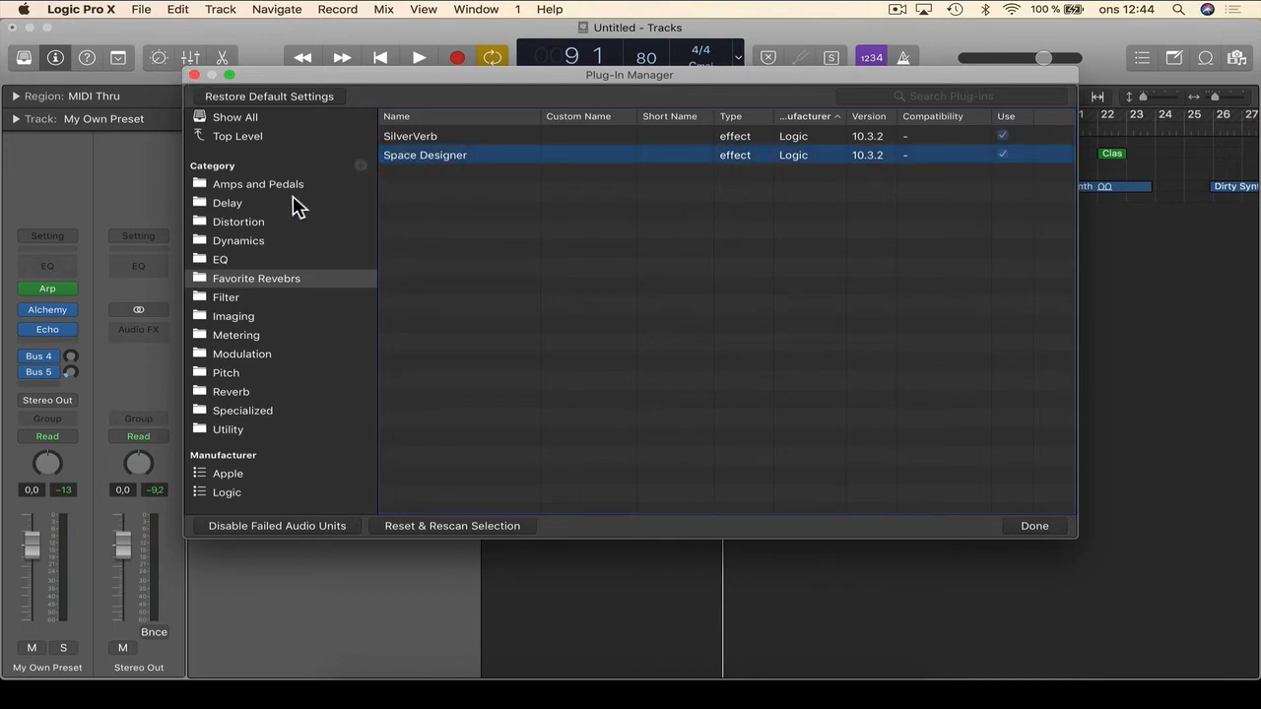
{"action": "left_click_drag", "start_coordinate": [246, 141], "coordinate": [247, 142]}
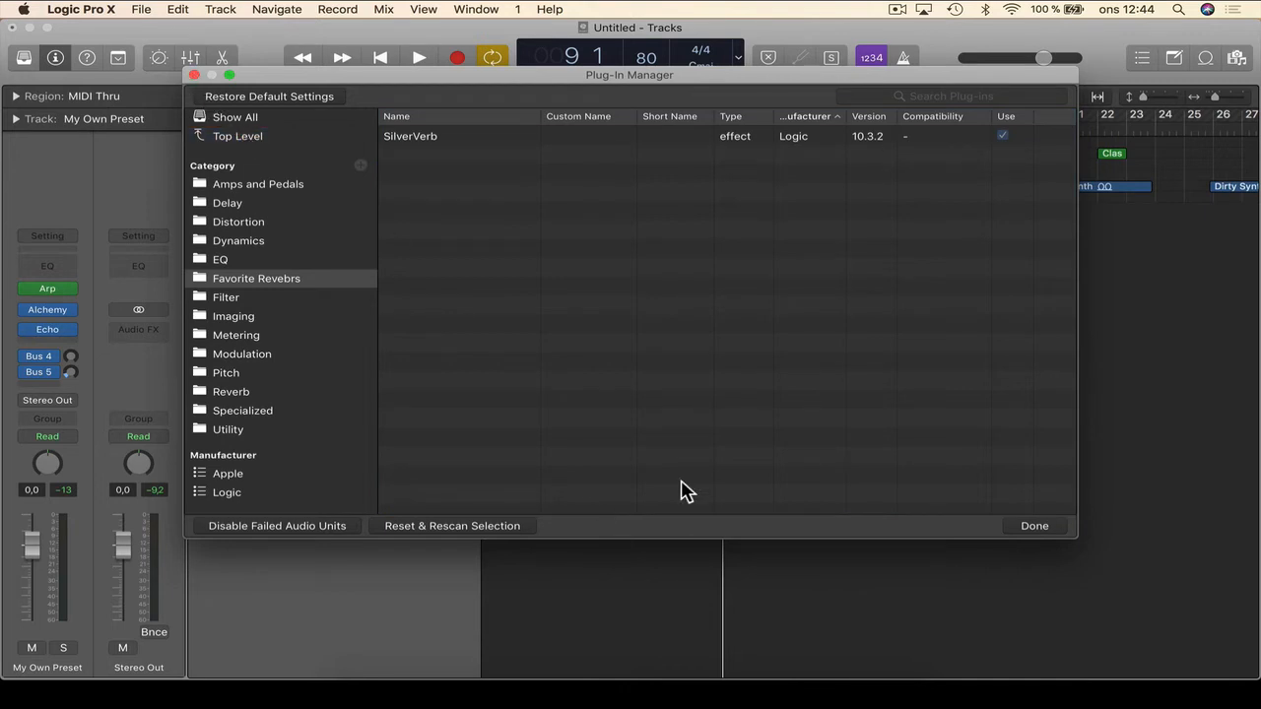
{"action": "left_click", "coordinate": [1035, 526]}
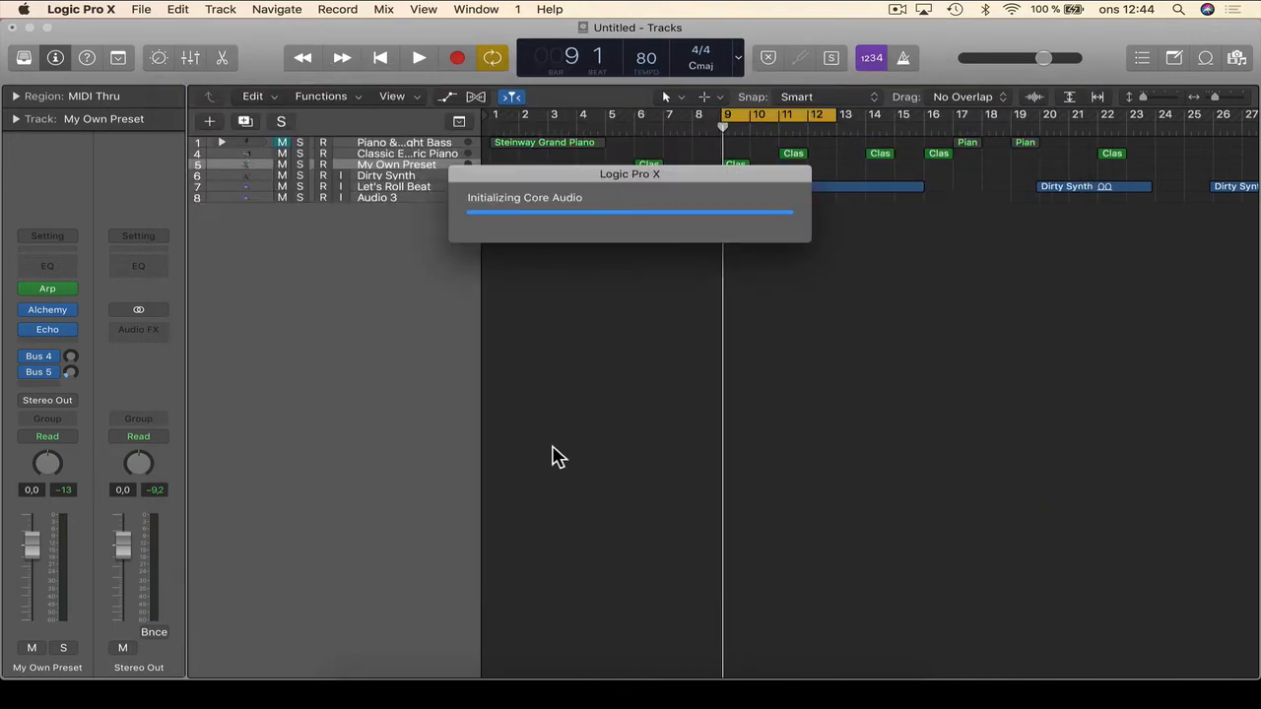
{"action": "left_click", "coordinate": [513, 397]}
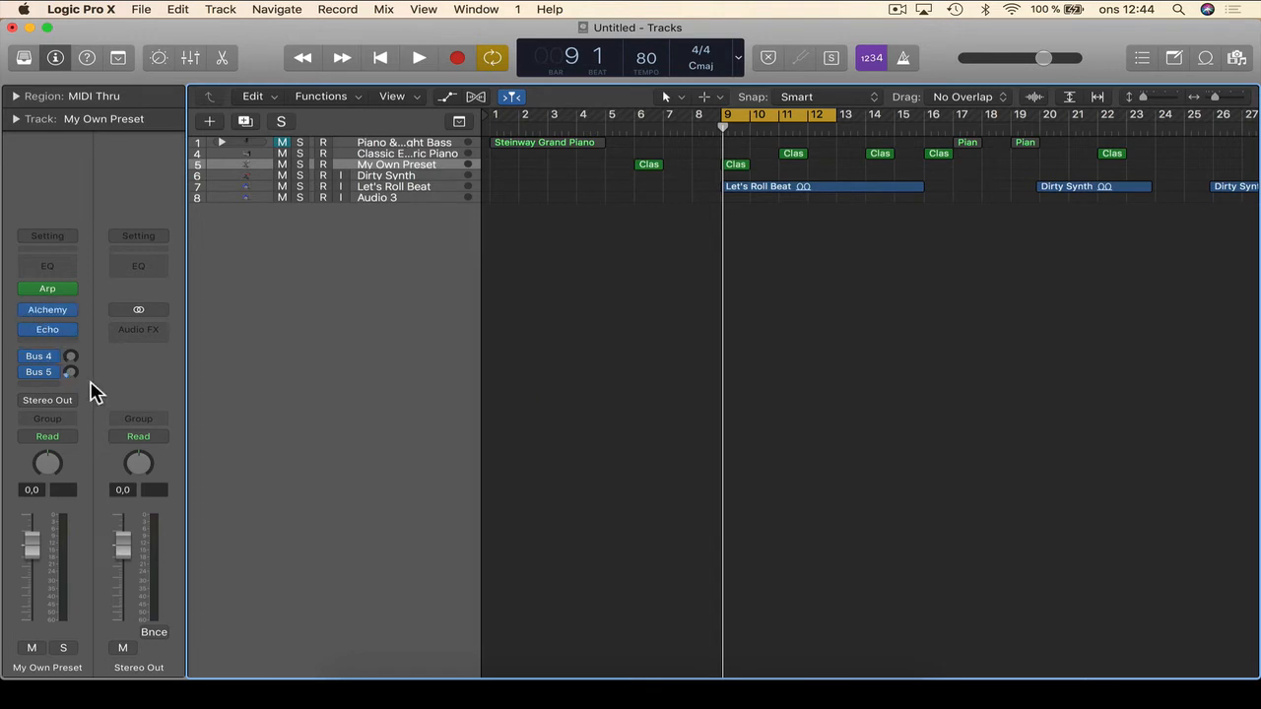
- Check the My Own Preset strip's effect choices for Space Designer at the top level and SilverVerb under Favorite Revebrs
{"action": "left_click", "coordinate": [46, 344]}
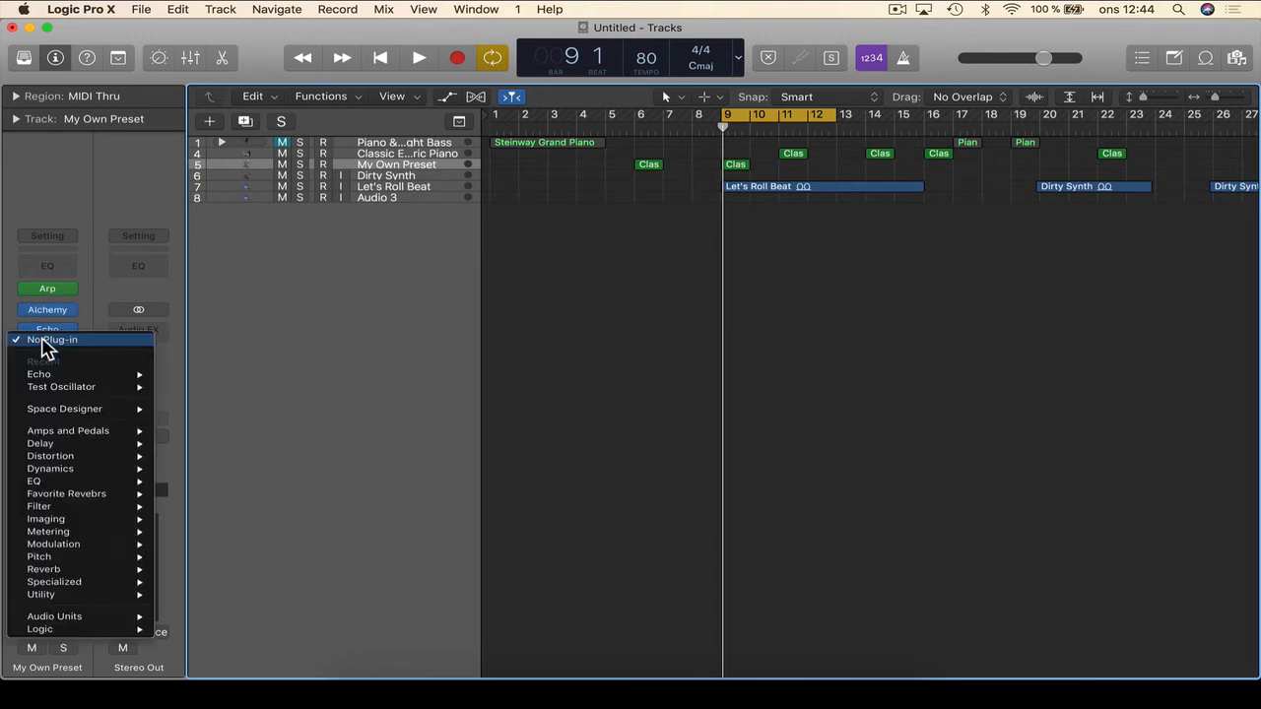
{"action": "mouse_move", "coordinate": [63, 412]}
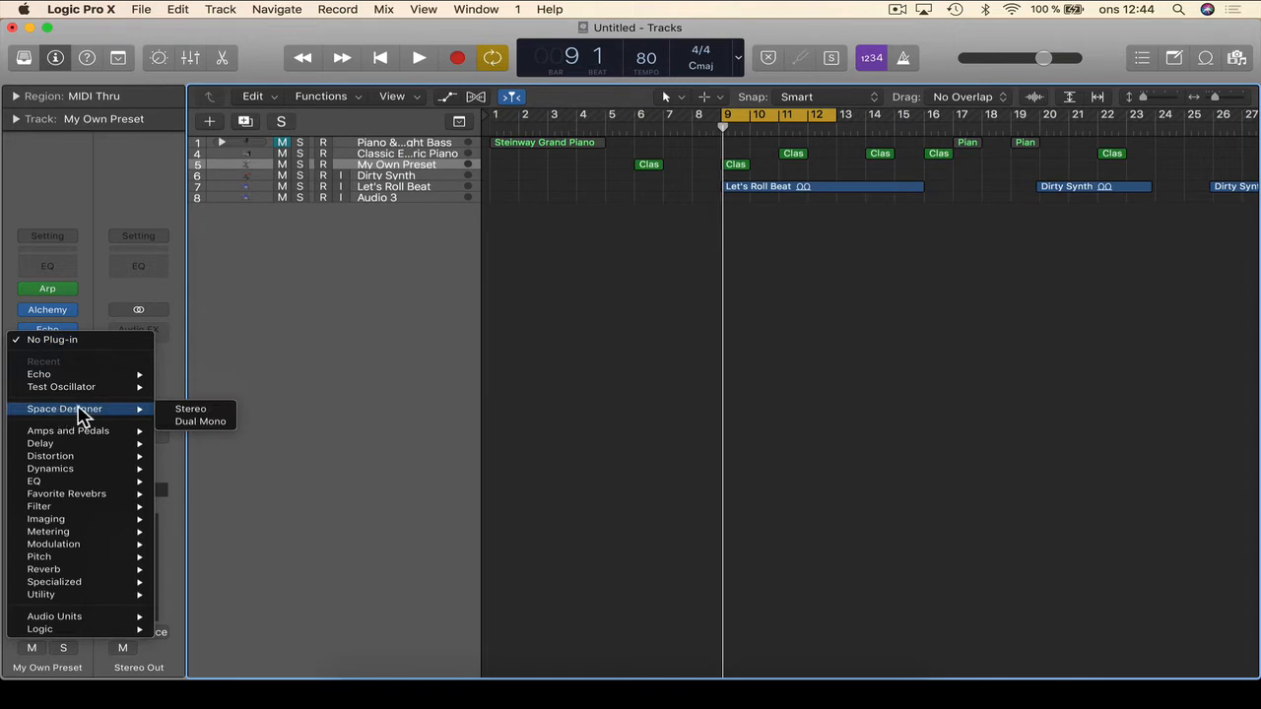
{"action": "mouse_move", "coordinate": [89, 505]}
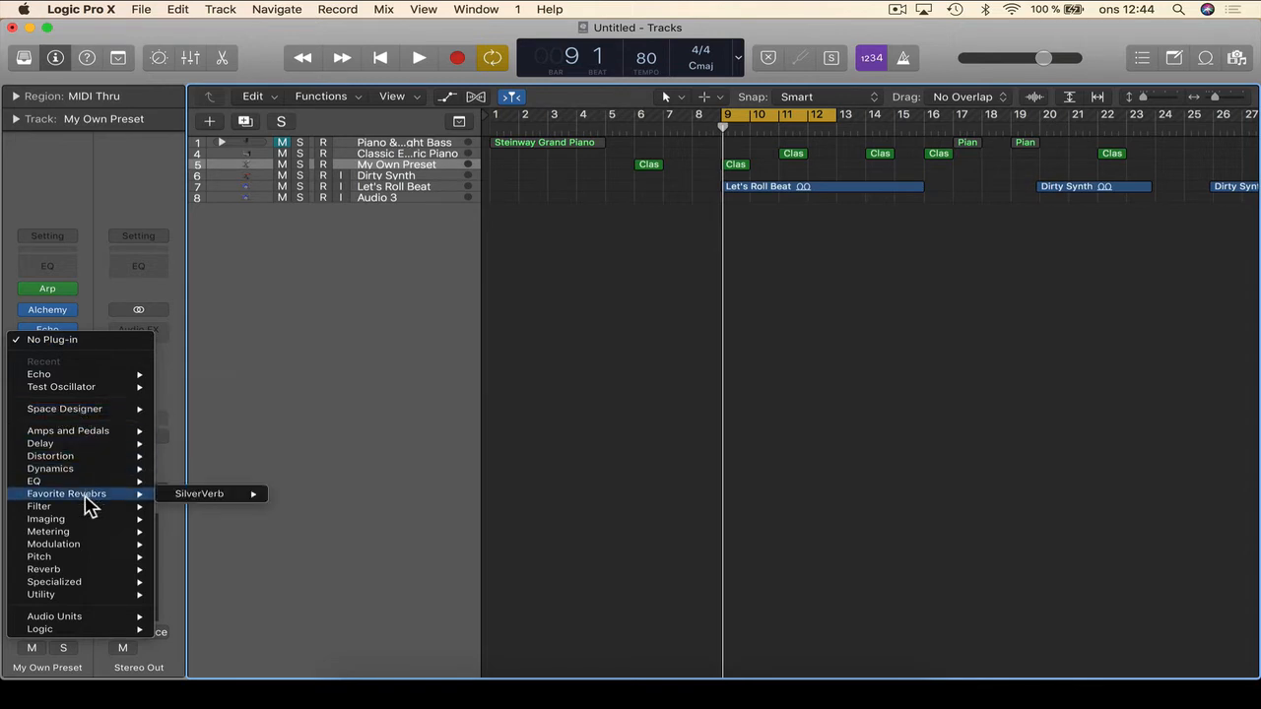
{"action": "mouse_move", "coordinate": [187, 504]}
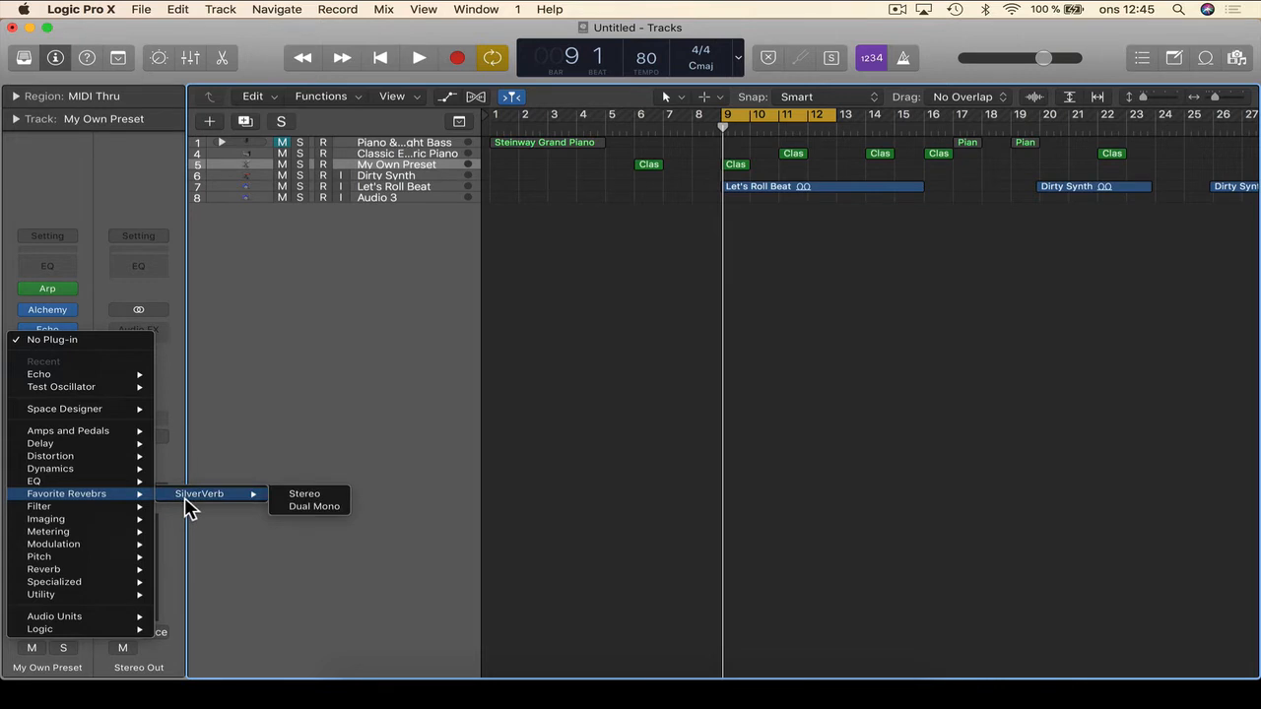
{"action": "left_click", "coordinate": [298, 330]}
- Reopen the Plug-In Manager, look up Gain in the Utility category and close the manager
{"action": "left_click", "coordinate": [86, 10]}
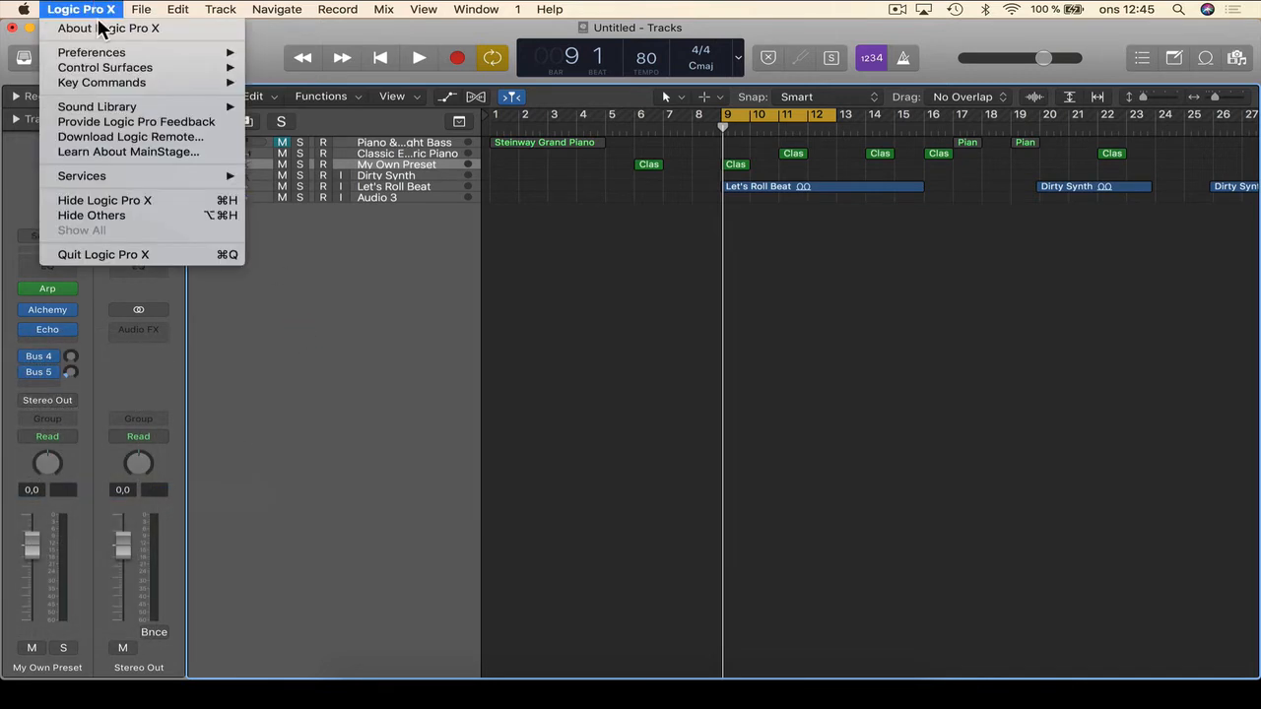
{"action": "mouse_move", "coordinate": [99, 52]}
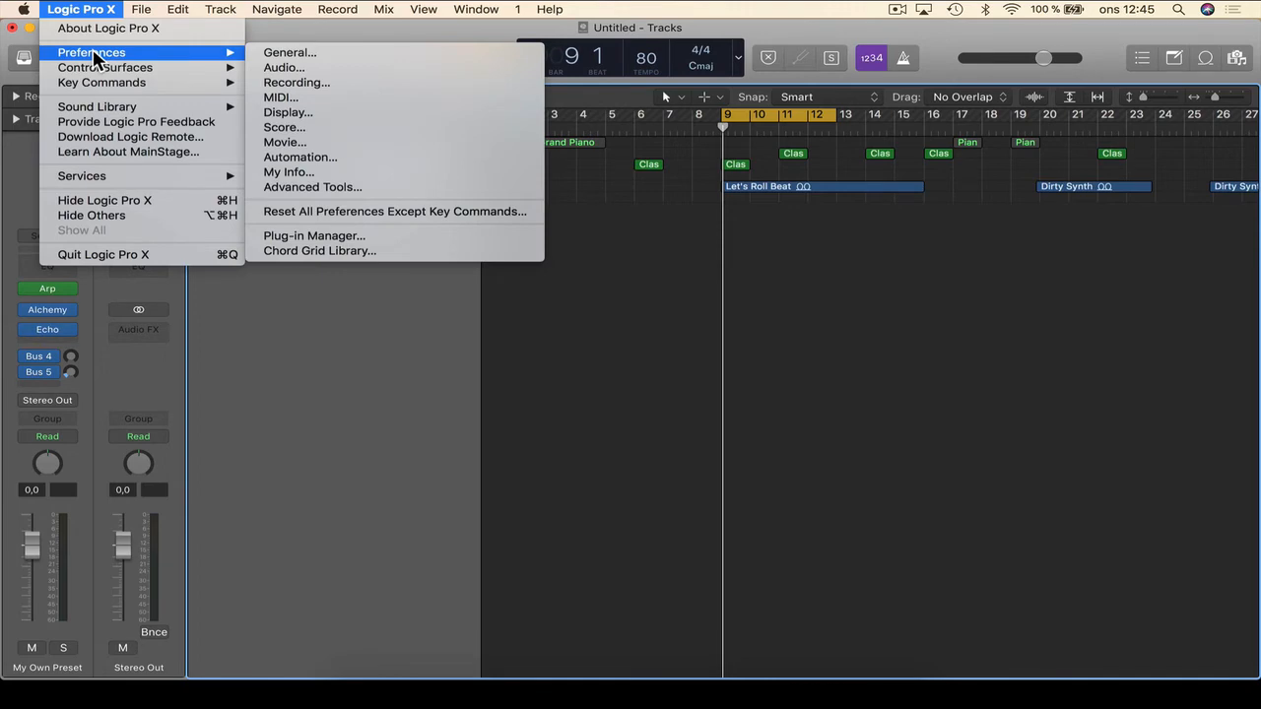
{"action": "left_click", "coordinate": [305, 237]}
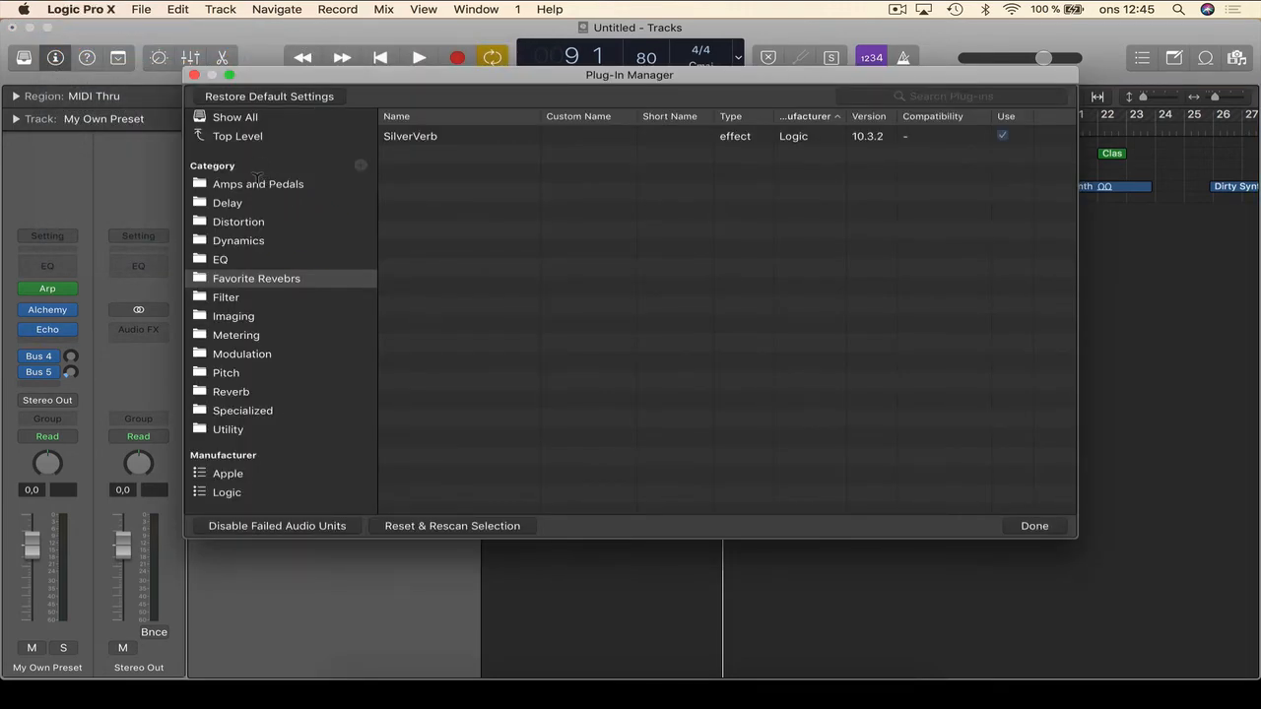
{"action": "left_click", "coordinate": [250, 433]}
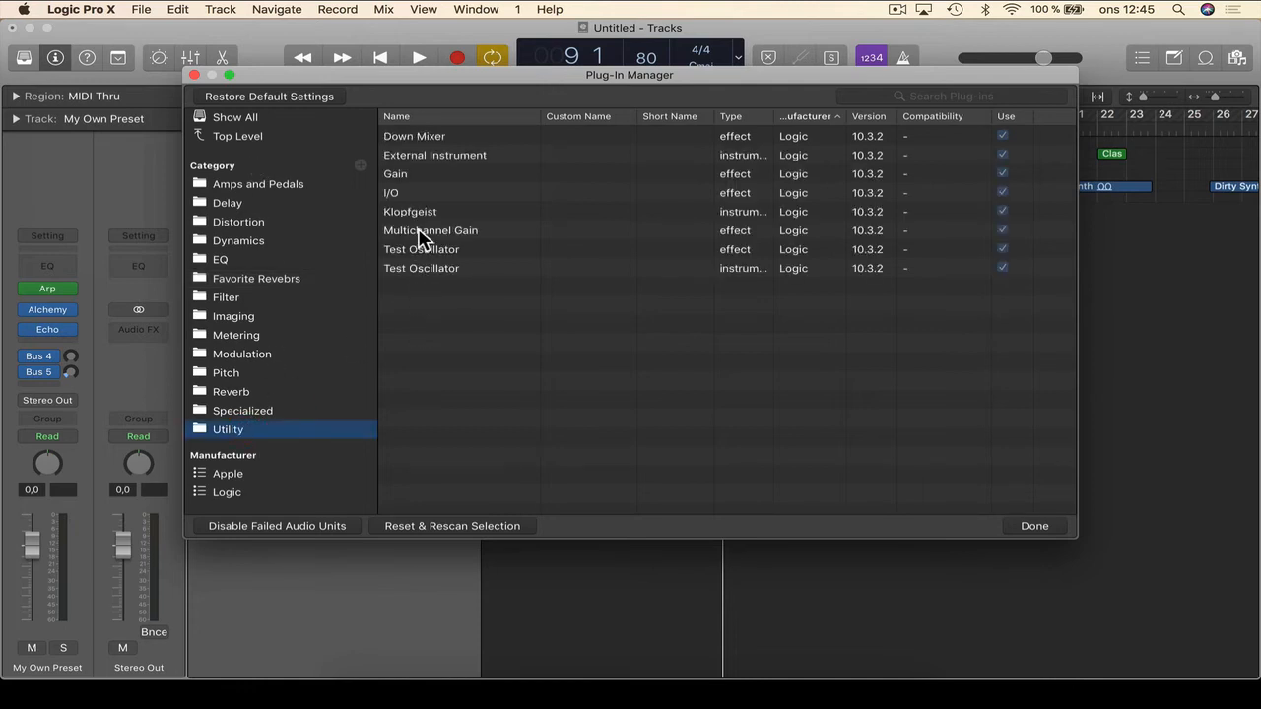
{"action": "left_click", "coordinate": [404, 177]}
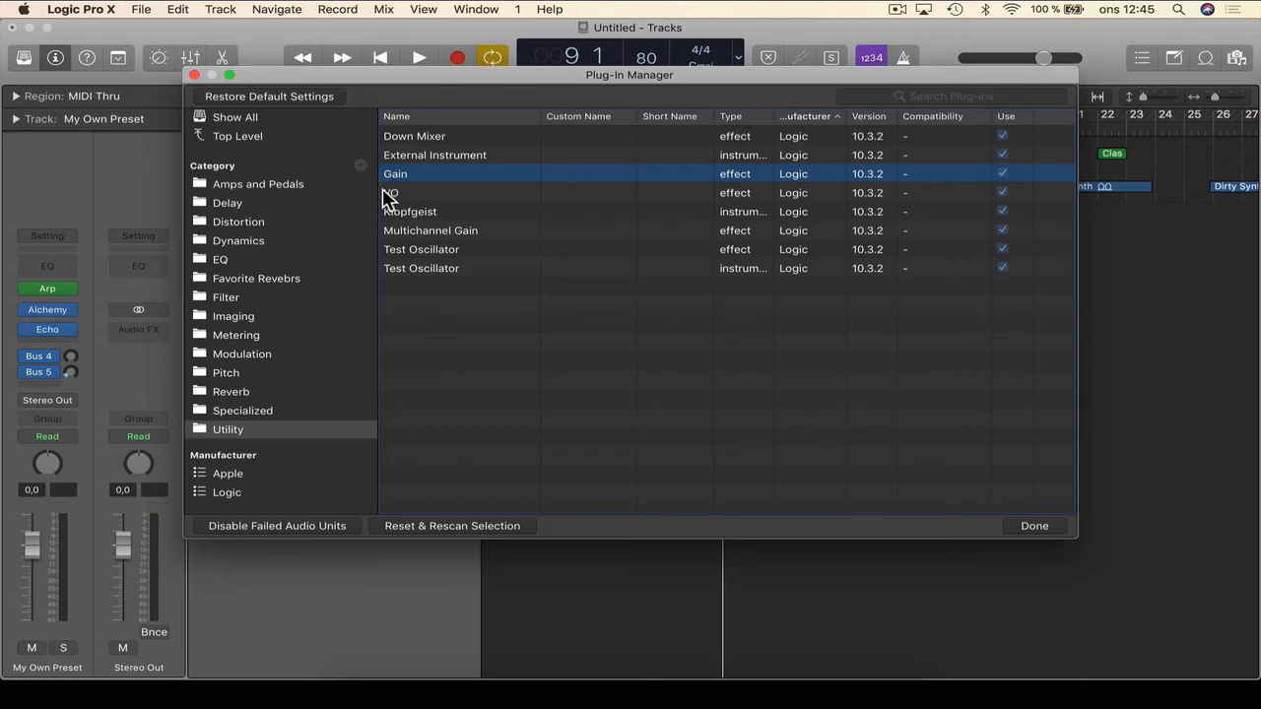
{"action": "left_click", "coordinate": [1016, 526]}
- Insert the Gain utility below Echo on the My Own Preset channel strip and close its window
{"action": "left_click", "coordinate": [57, 335]}
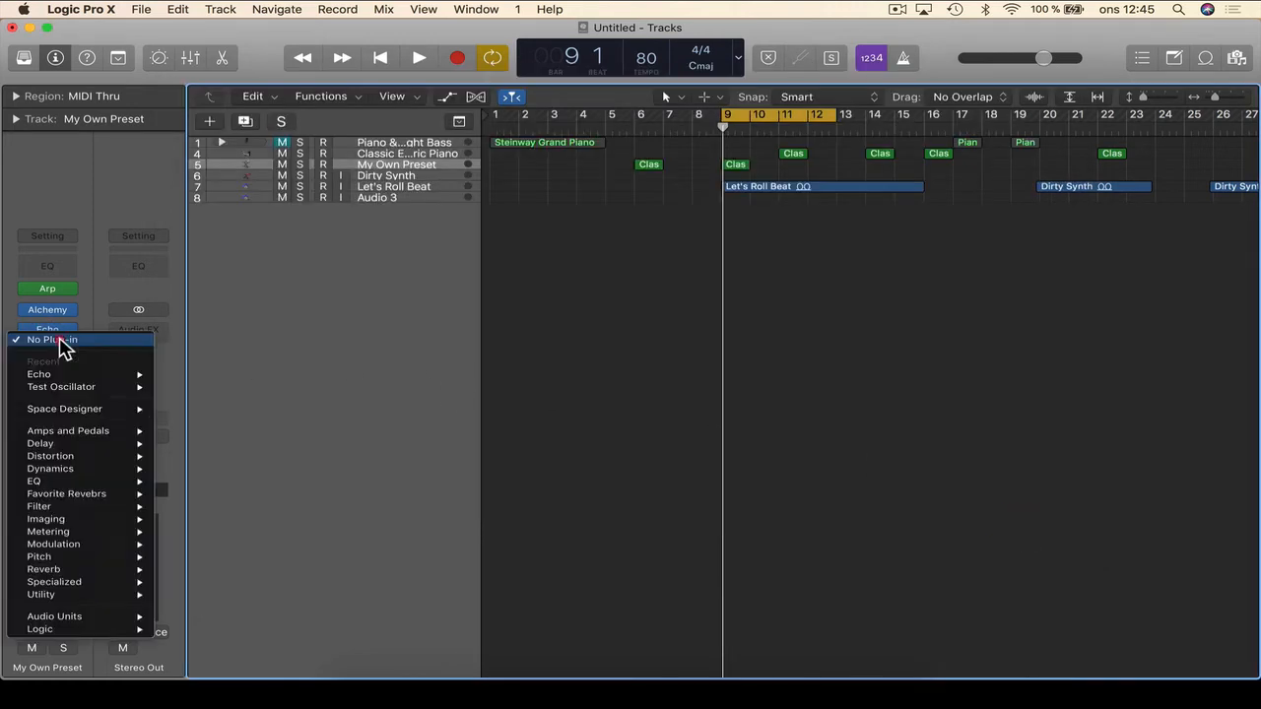
{"action": "mouse_move", "coordinate": [68, 596]}
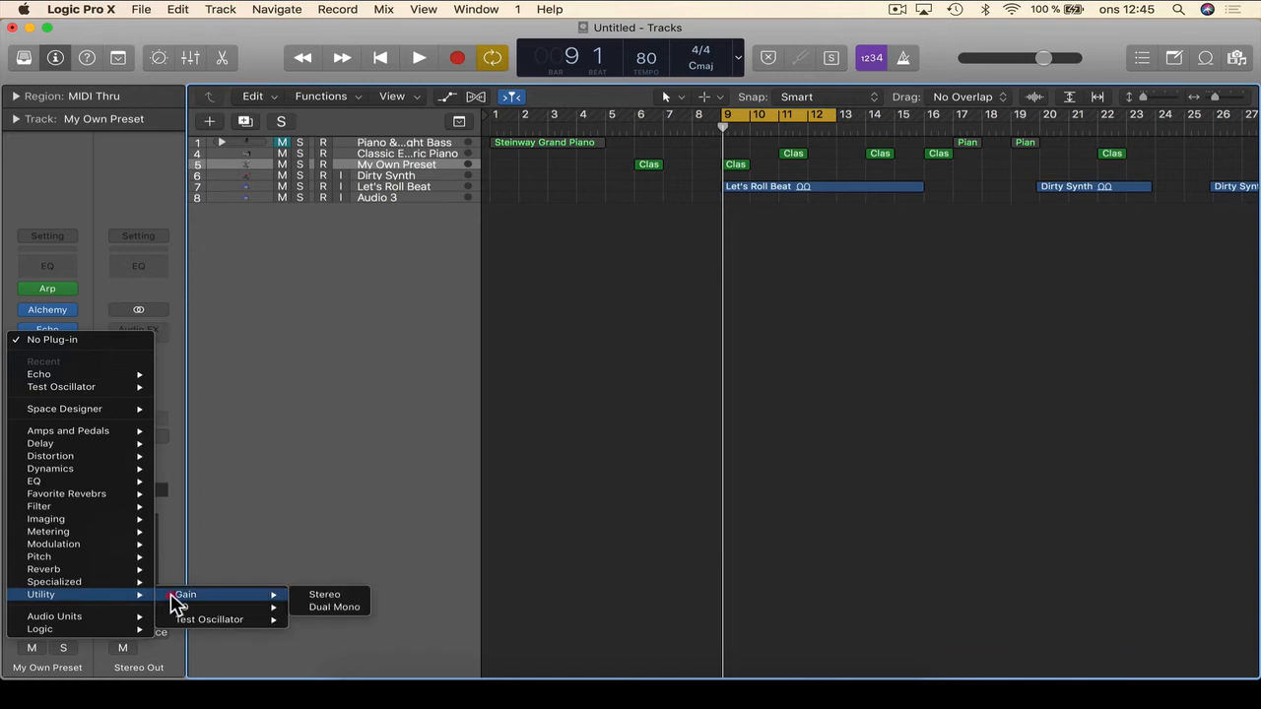
{"action": "left_click", "coordinate": [172, 601]}
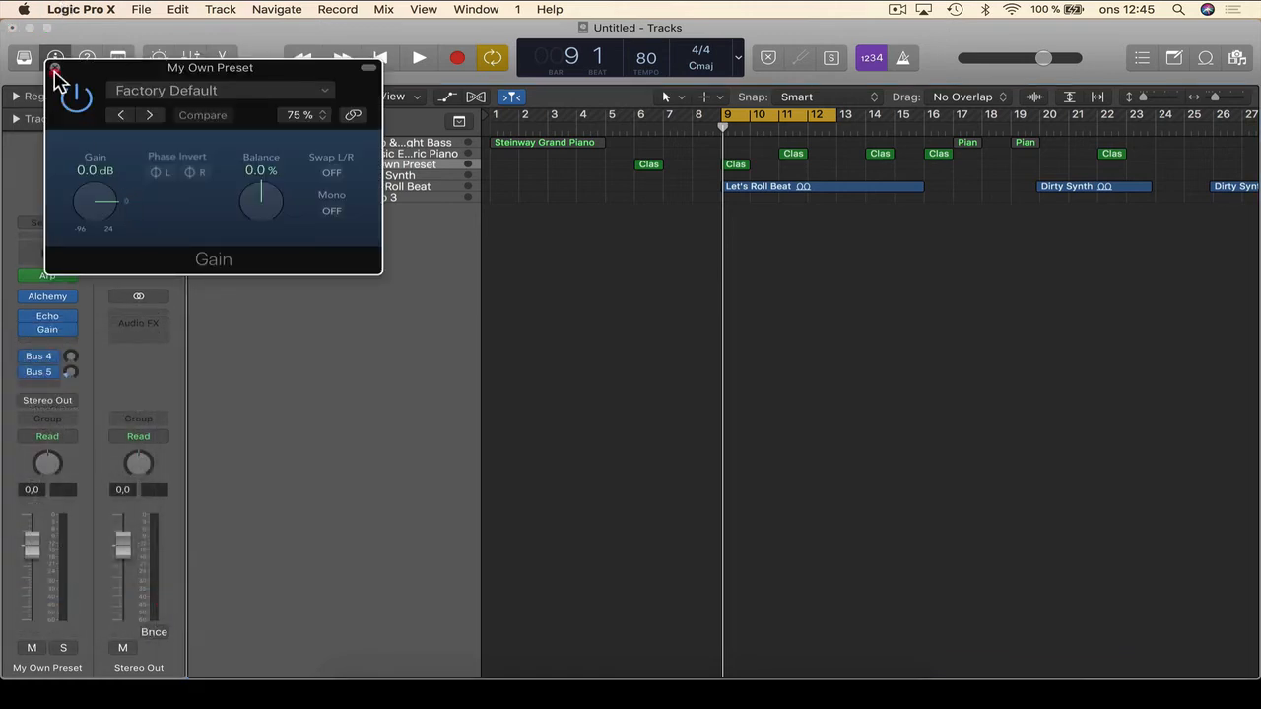
{"action": "left_click", "coordinate": [54, 66]}
- Check the recently used effects for Gain in the next free effect slot
{"action": "left_click", "coordinate": [65, 344]}
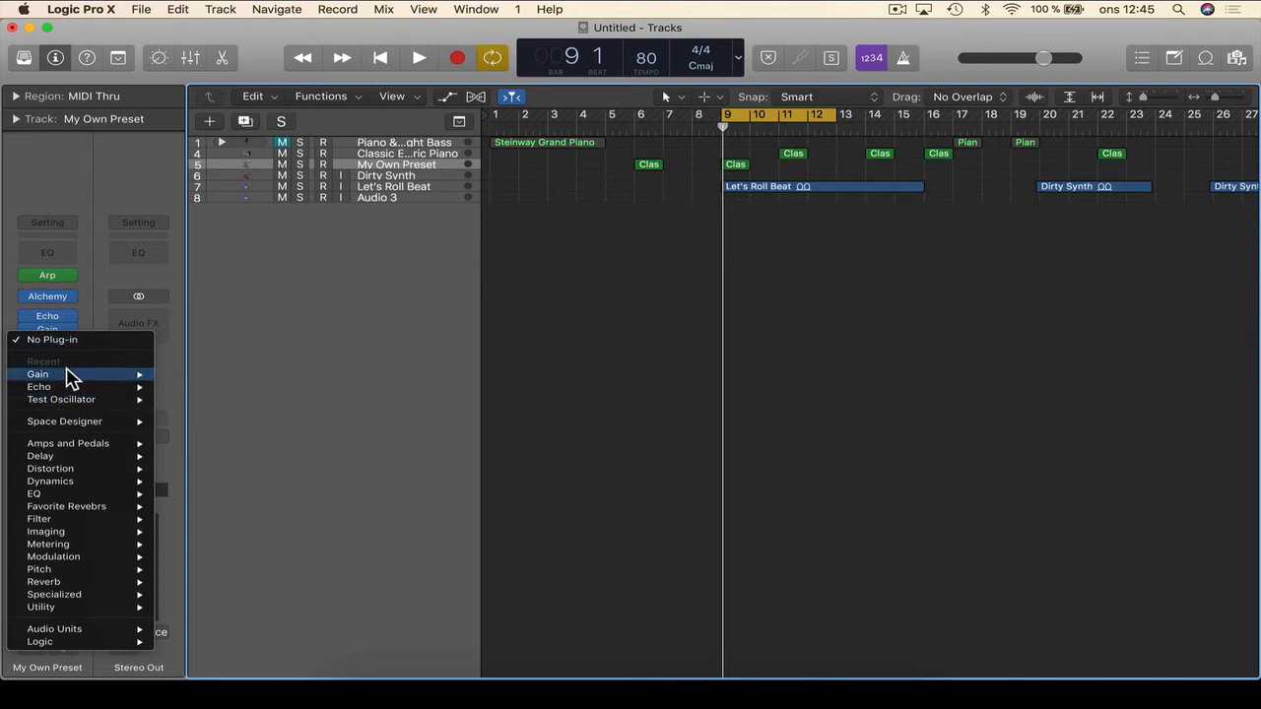
{"action": "mouse_move", "coordinate": [71, 378]}
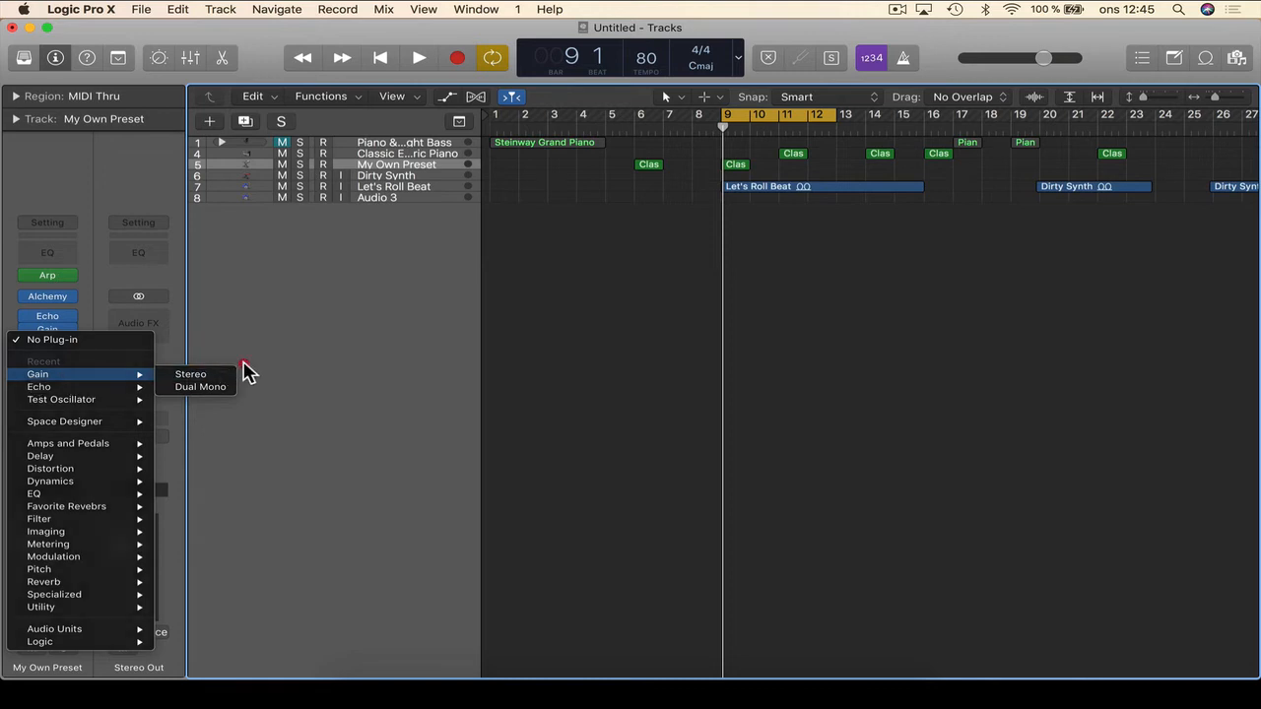
{"action": "left_click", "coordinate": [242, 364]}
- Move Gain from the Utility category to Top Level in the Plug-In Manager and check its place among the strip's effect choices
{"action": "left_click", "coordinate": [80, 9]}
{"action": "mouse_move", "coordinate": [95, 54]}
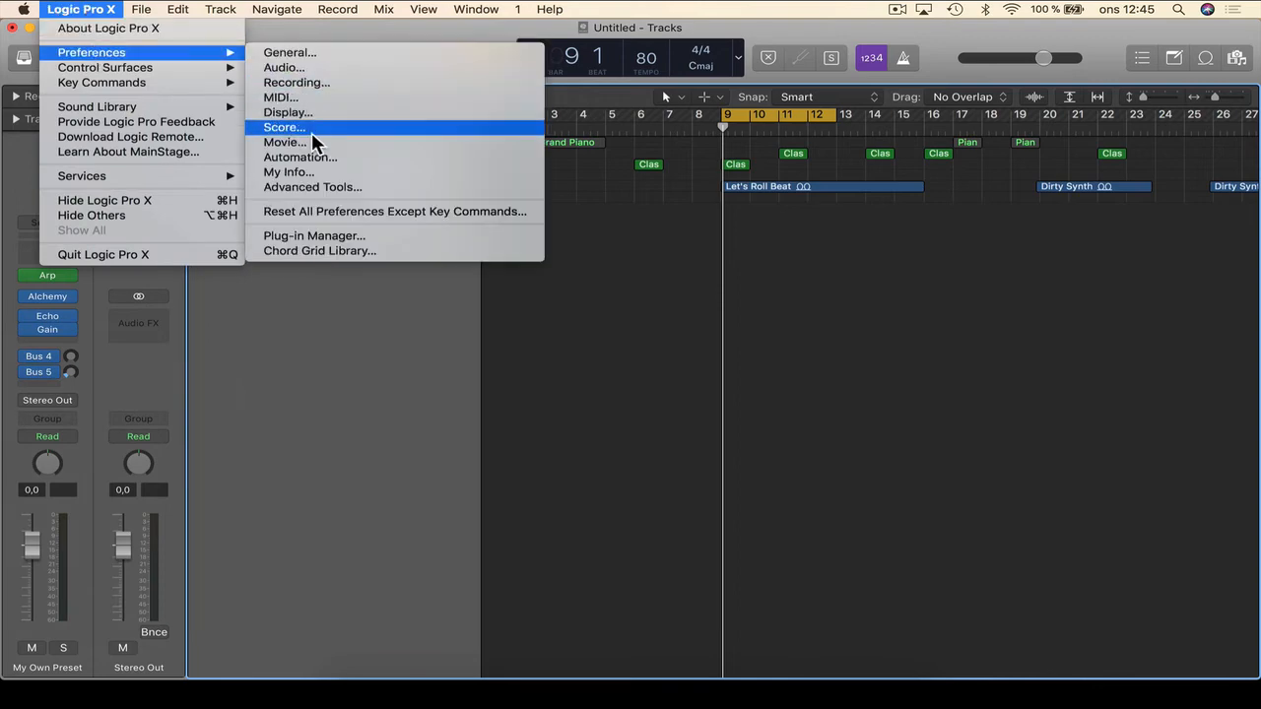
{"action": "left_click", "coordinate": [310, 235]}
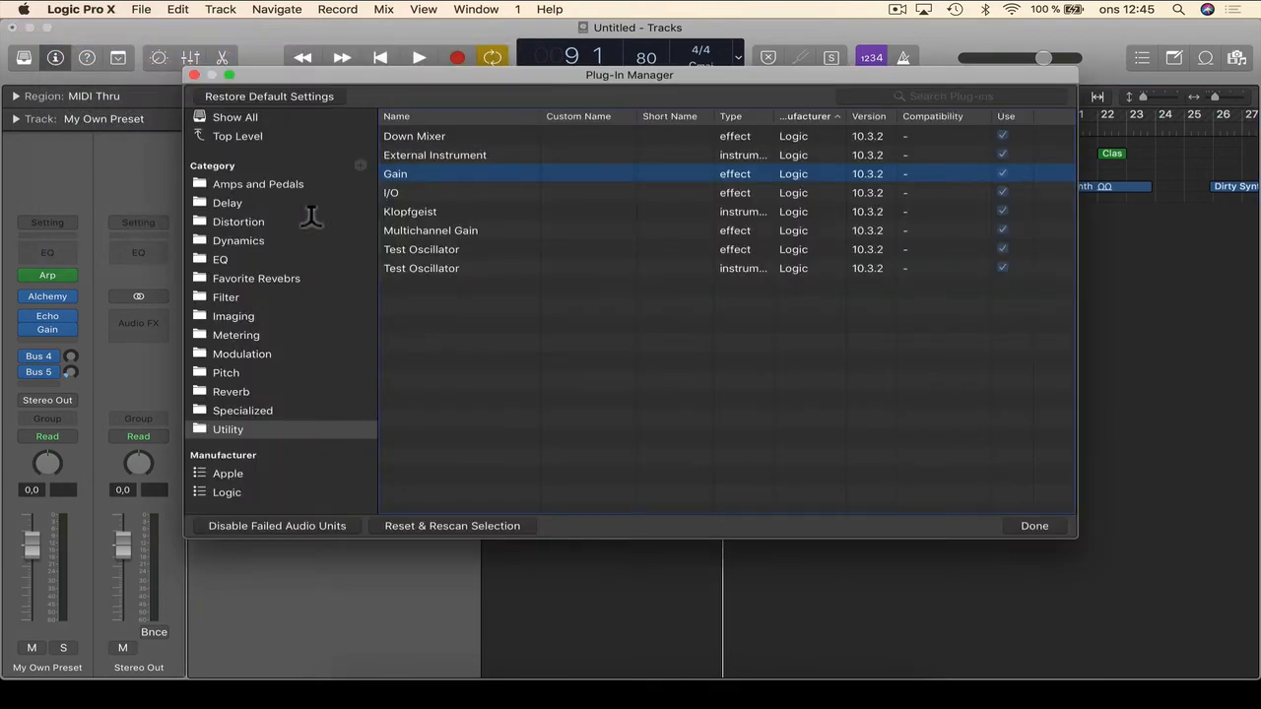
{"action": "left_click_drag", "start_coordinate": [397, 180], "coordinate": [217, 138]}
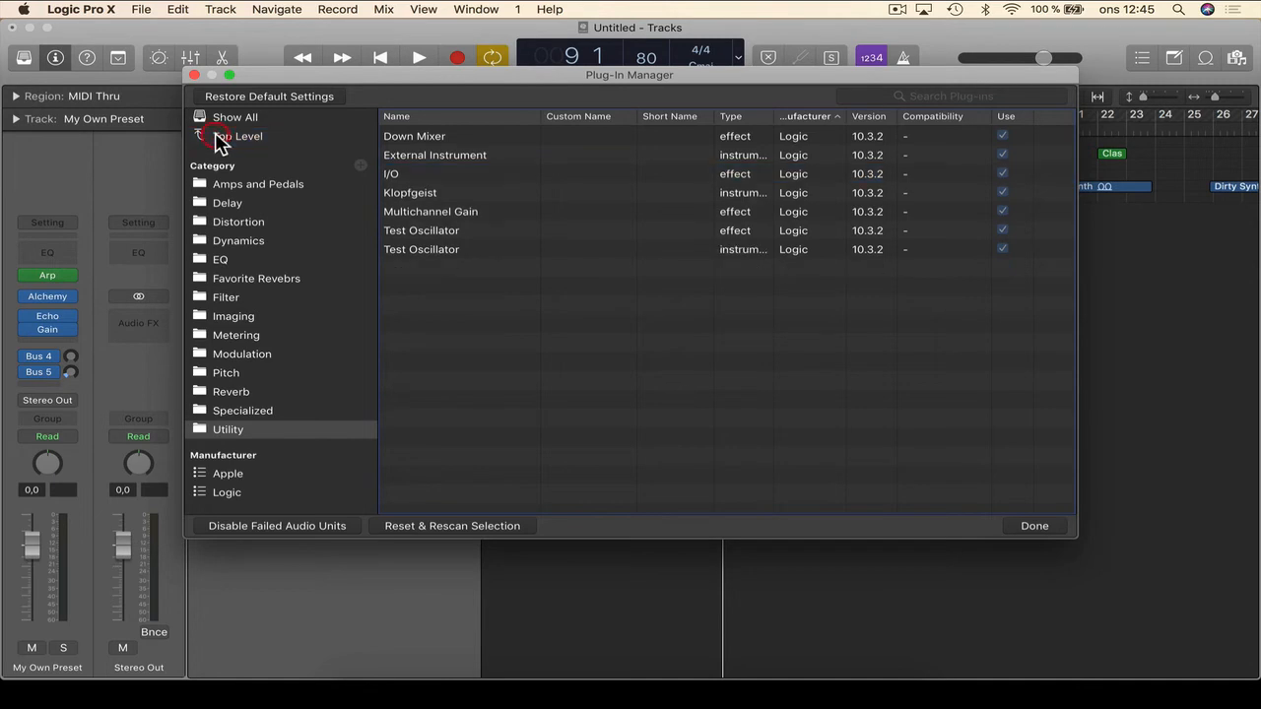
{"action": "left_click", "coordinate": [1019, 527]}
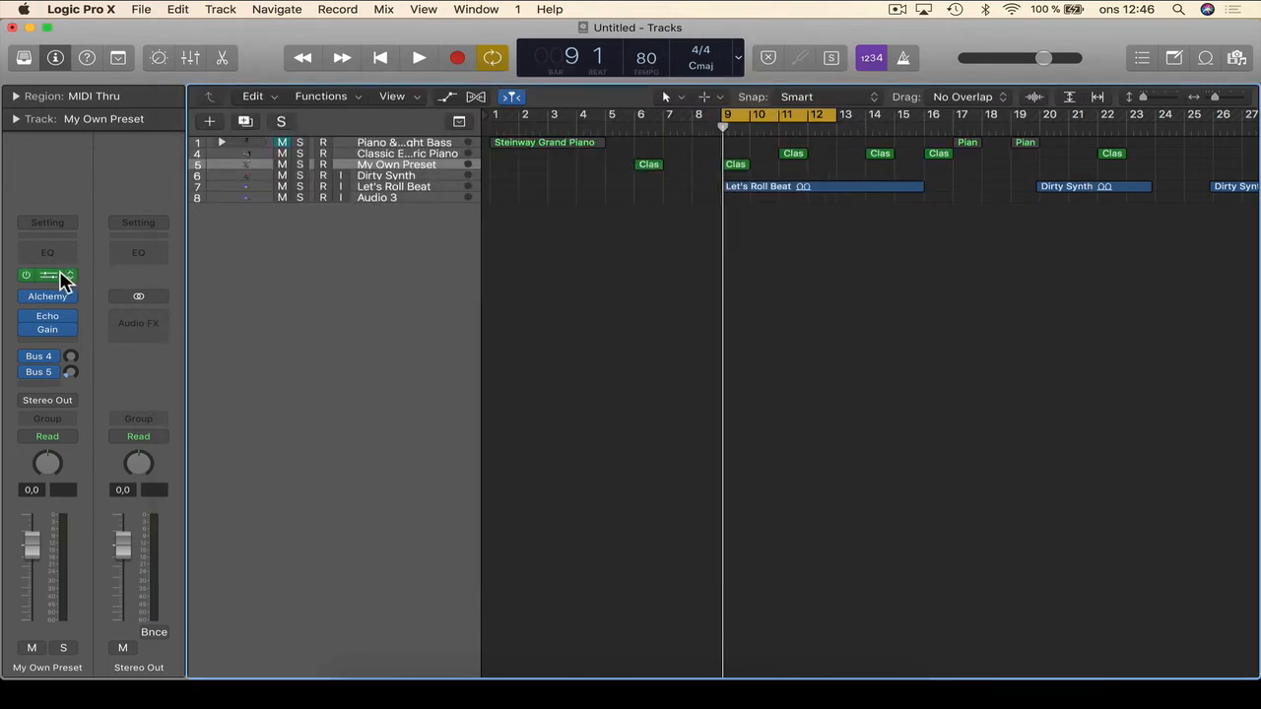
{"action": "left_click", "coordinate": [57, 343]}
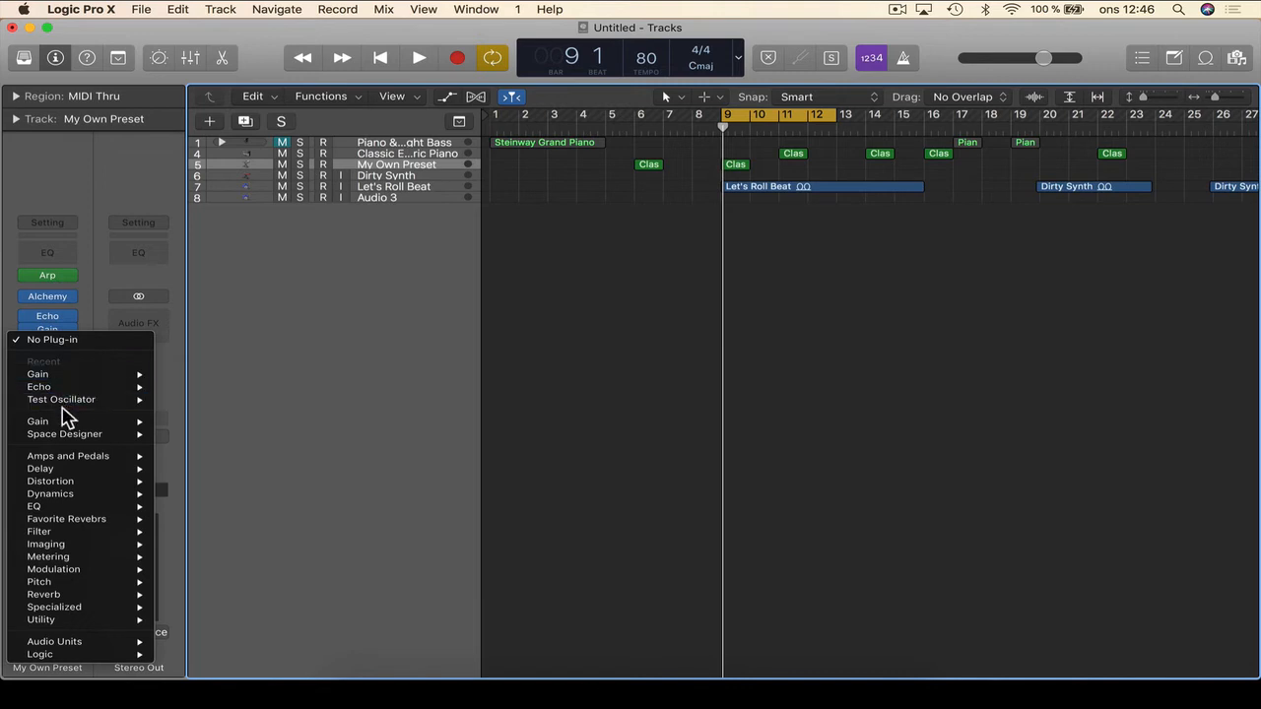
{"action": "mouse_move", "coordinate": [63, 424]}
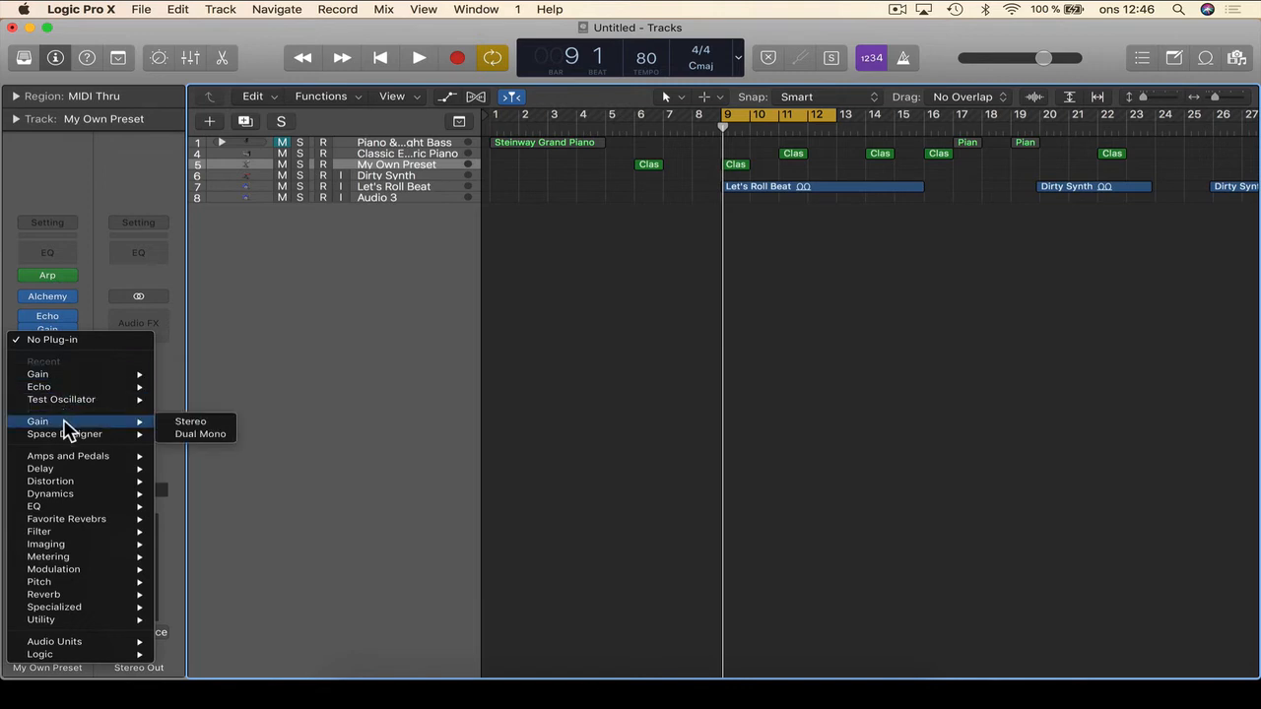
{"action": "left_click", "coordinate": [234, 560]}
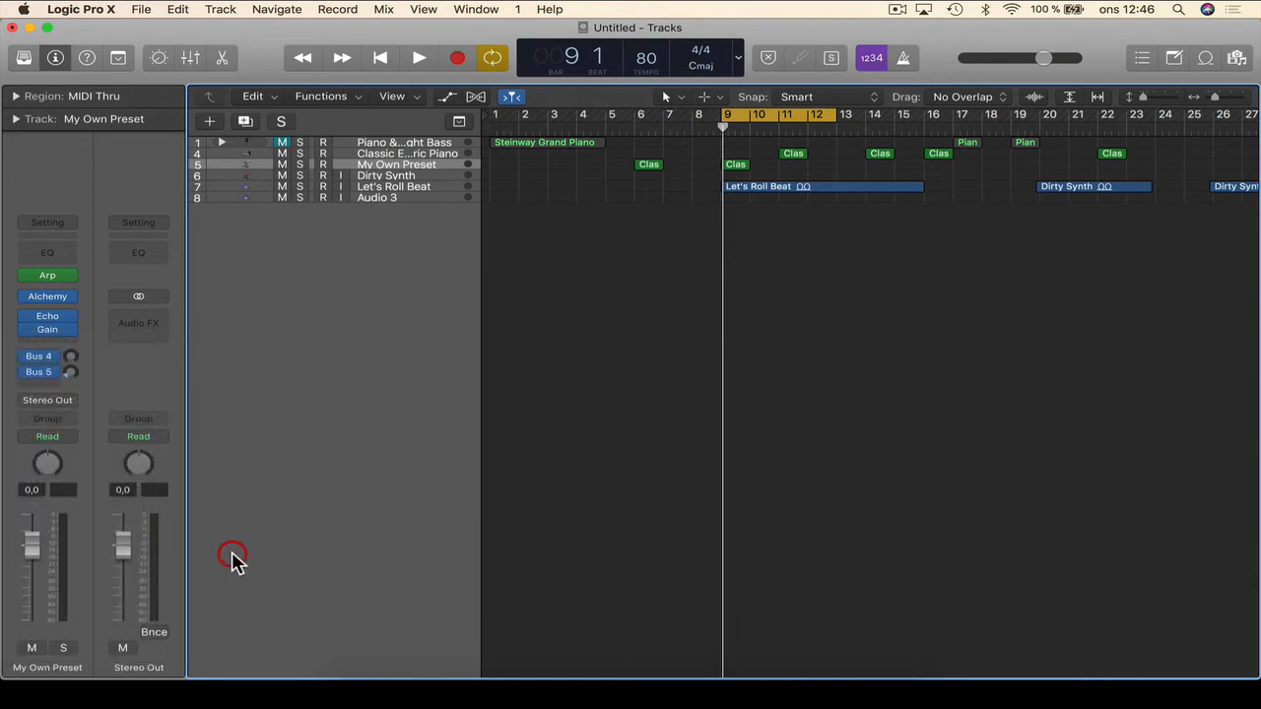
{"action": "left_click", "coordinate": [104, 10]}
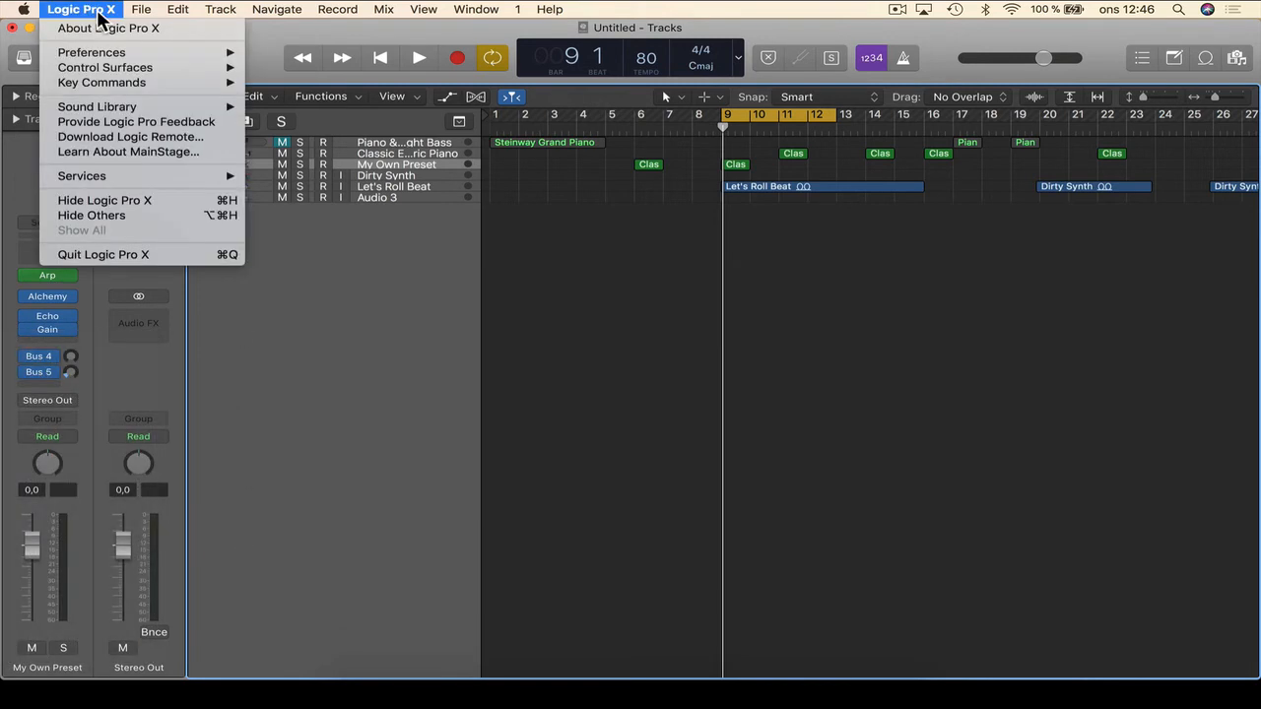
{"action": "left_click", "coordinate": [98, 10]}
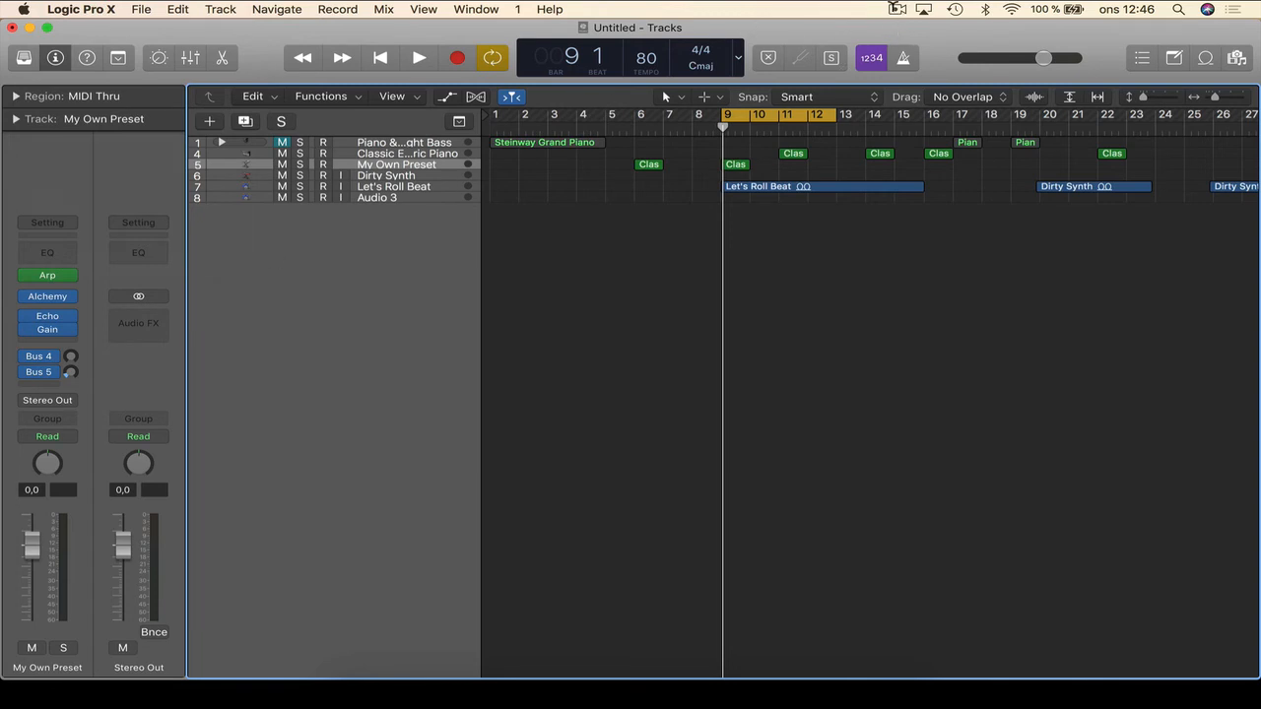
- Switch to Safari, open the downloaded Install_Xfer_OTT.dmg and start its Install_Xfer_OTT.pkg installer
{"action": "key", "text": "super+Tab"}
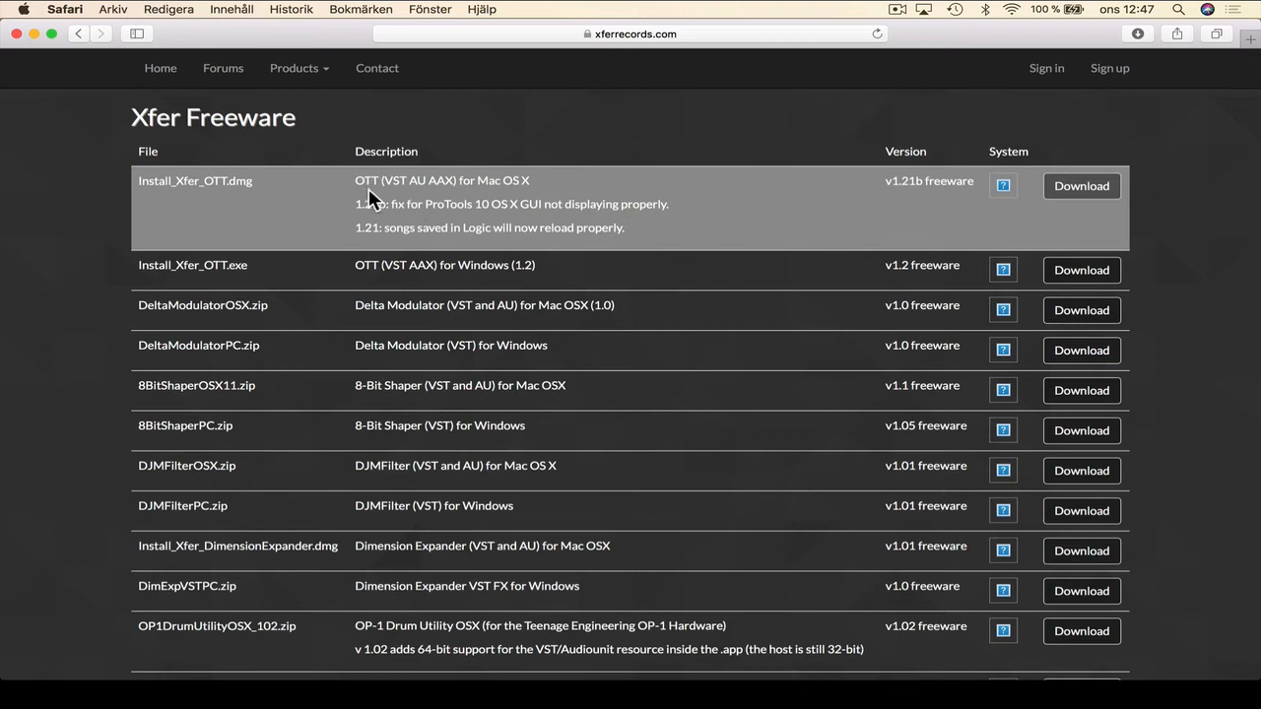
{"action": "left_click", "coordinate": [1145, 37]}
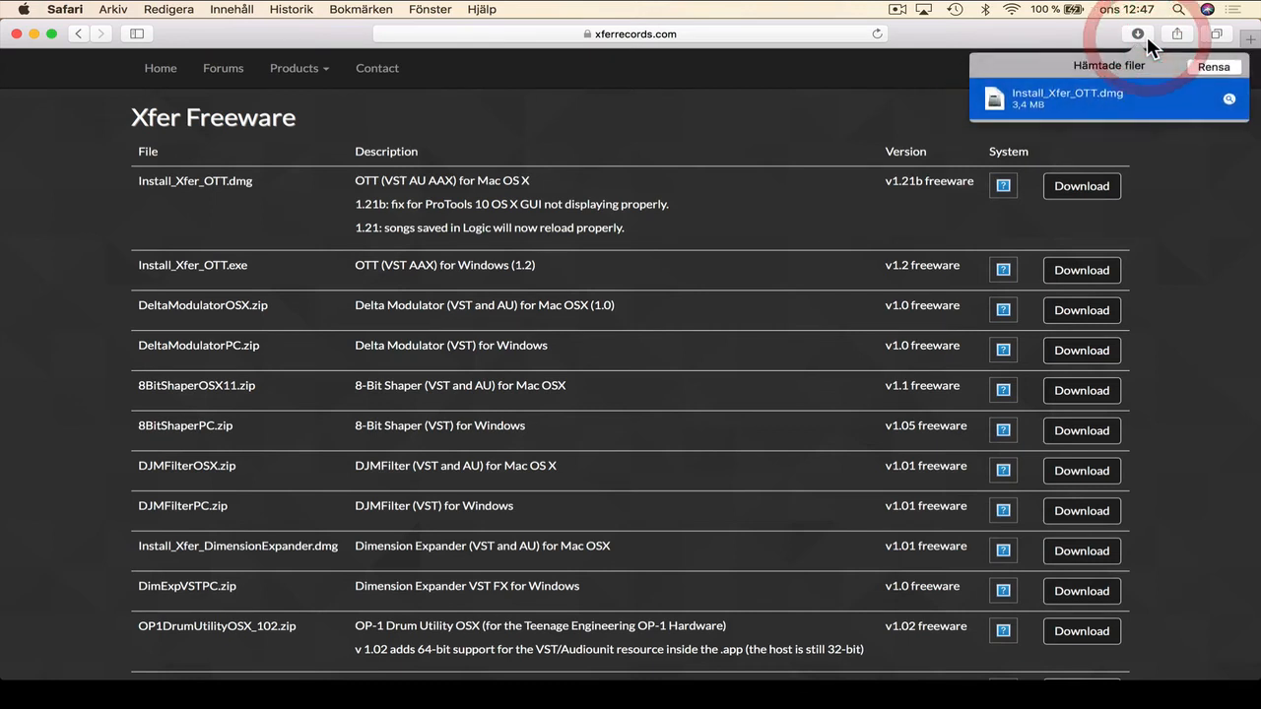
{"action": "double_click", "coordinate": [1055, 95]}
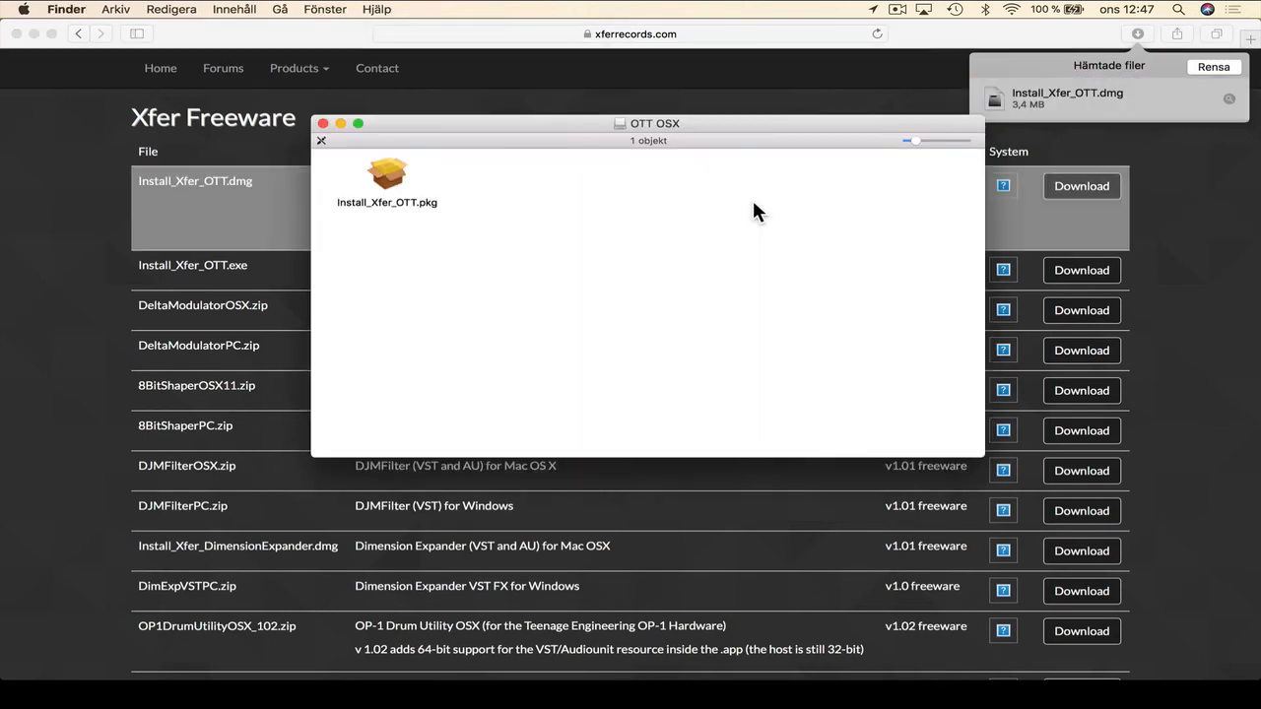
{"action": "double_click", "coordinate": [390, 176]}
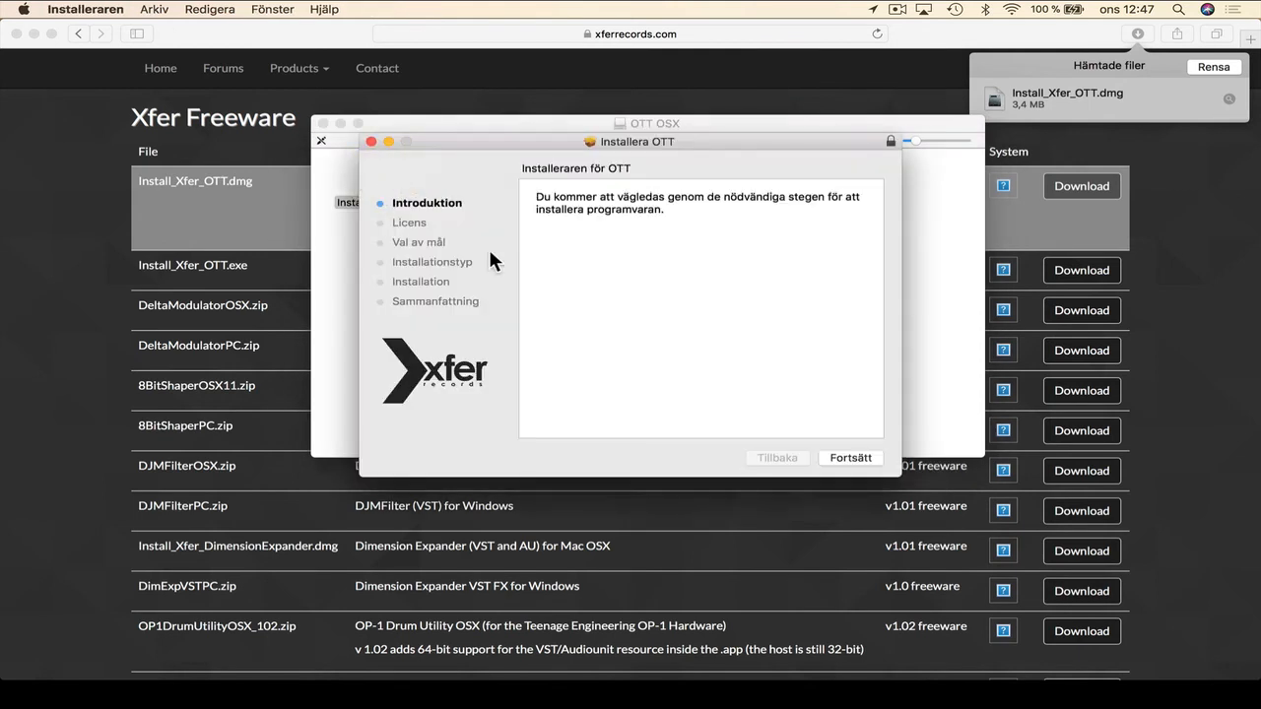
- Install OTT by accepting the licence agreement, move the installer to the trash and close the disk image window
{"action": "left_click", "coordinate": [861, 463]}
{"action": "left_click", "coordinate": [859, 461]}
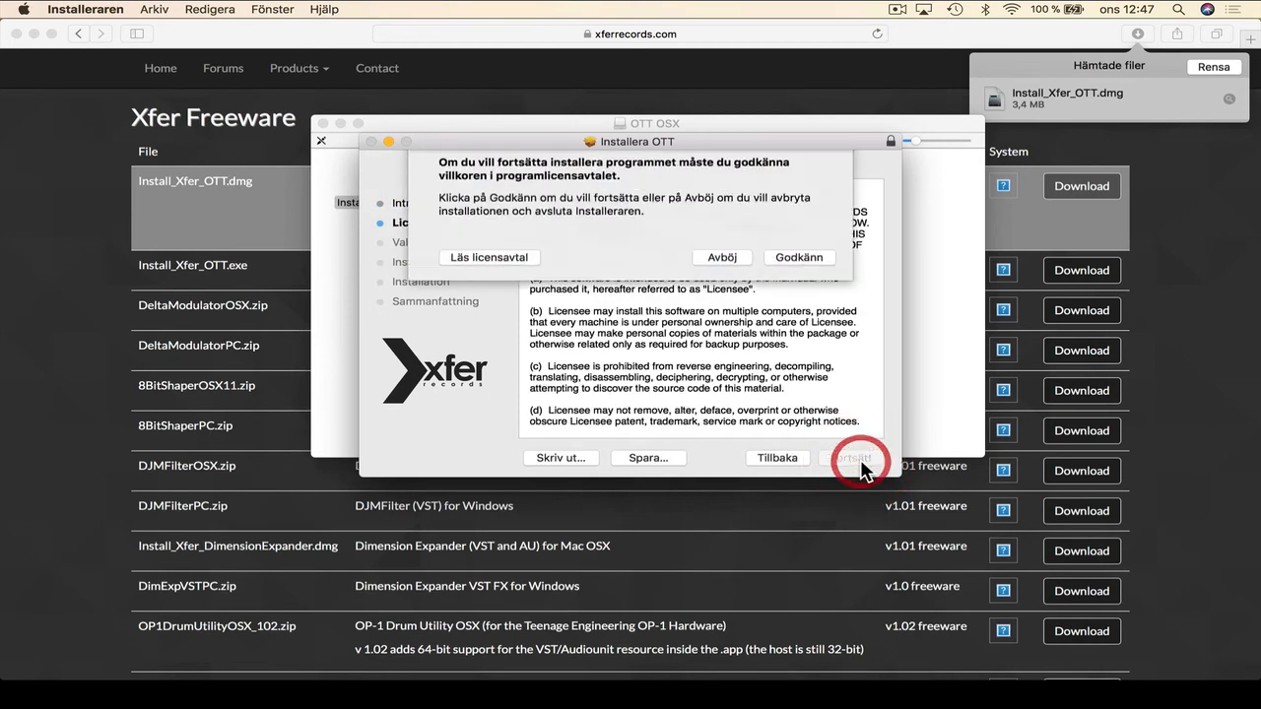
{"action": "left_click", "coordinate": [781, 266]}
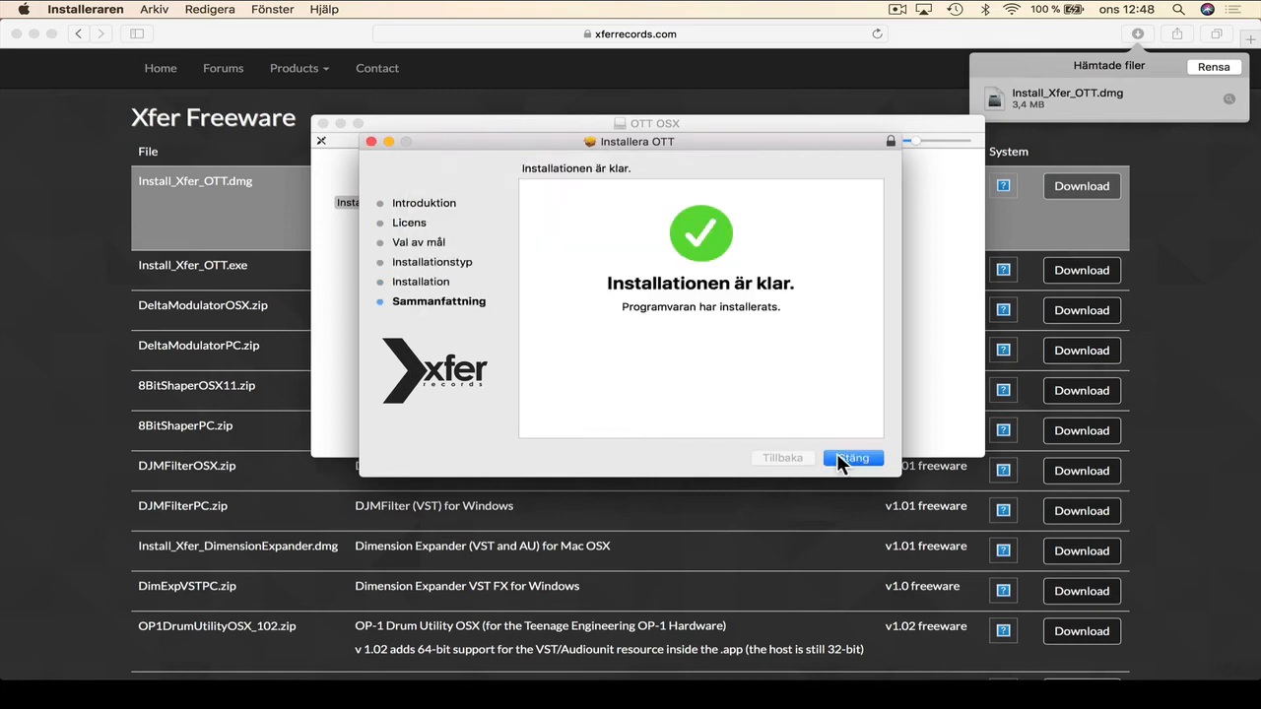
{"action": "left_click", "coordinate": [837, 456]}
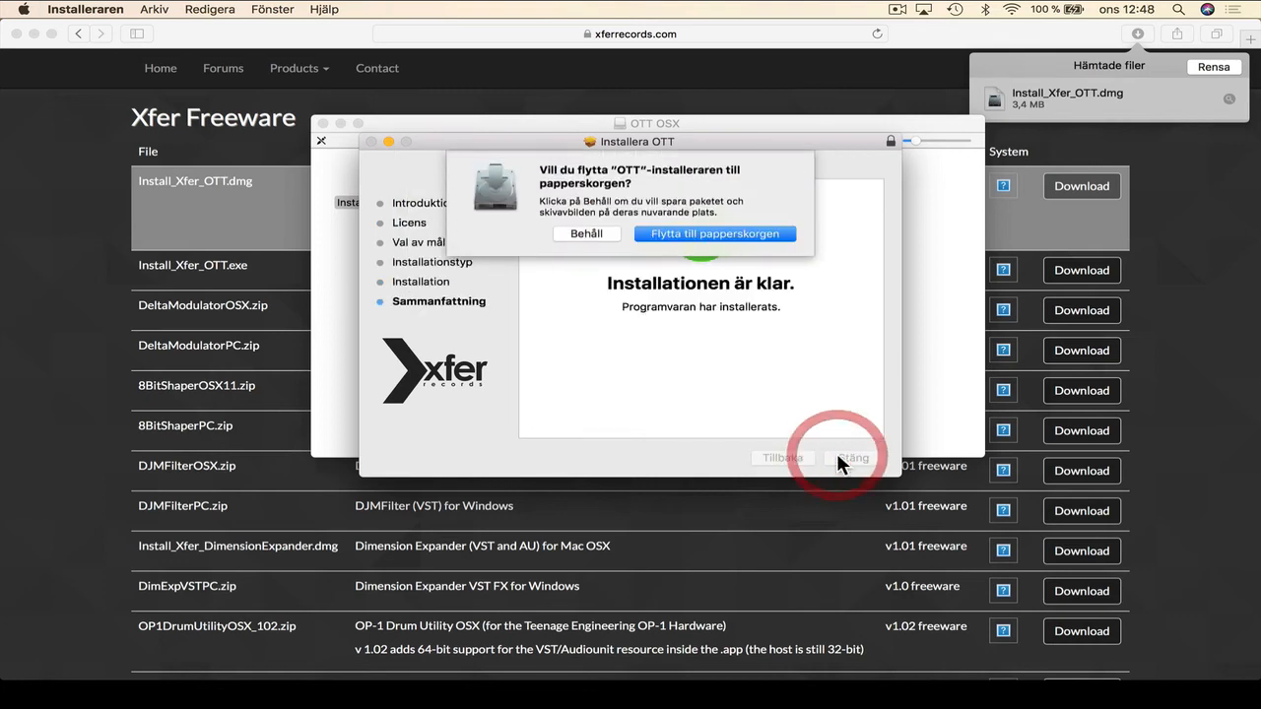
{"action": "left_click", "coordinate": [707, 233]}
{"action": "left_click", "coordinate": [323, 122]}
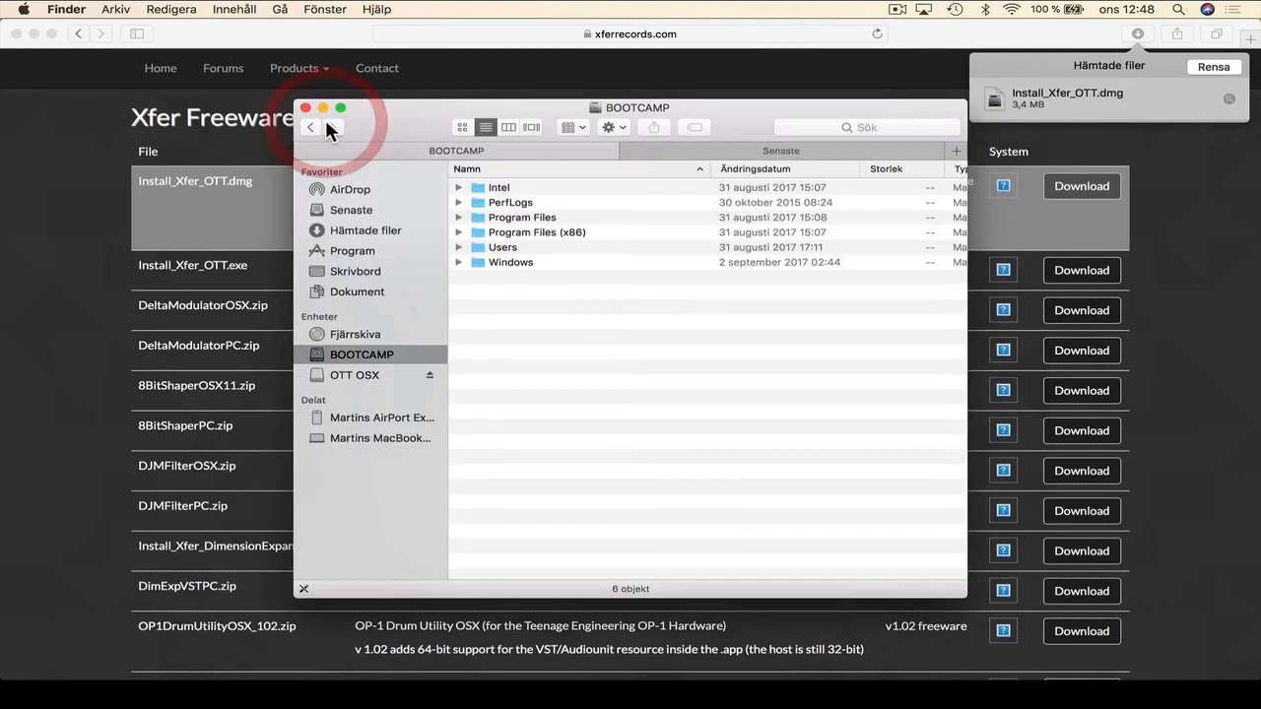
- Switch back to Logic Pro X, quit it and launch it again
{"action": "left_click", "coordinate": [1082, 355]}
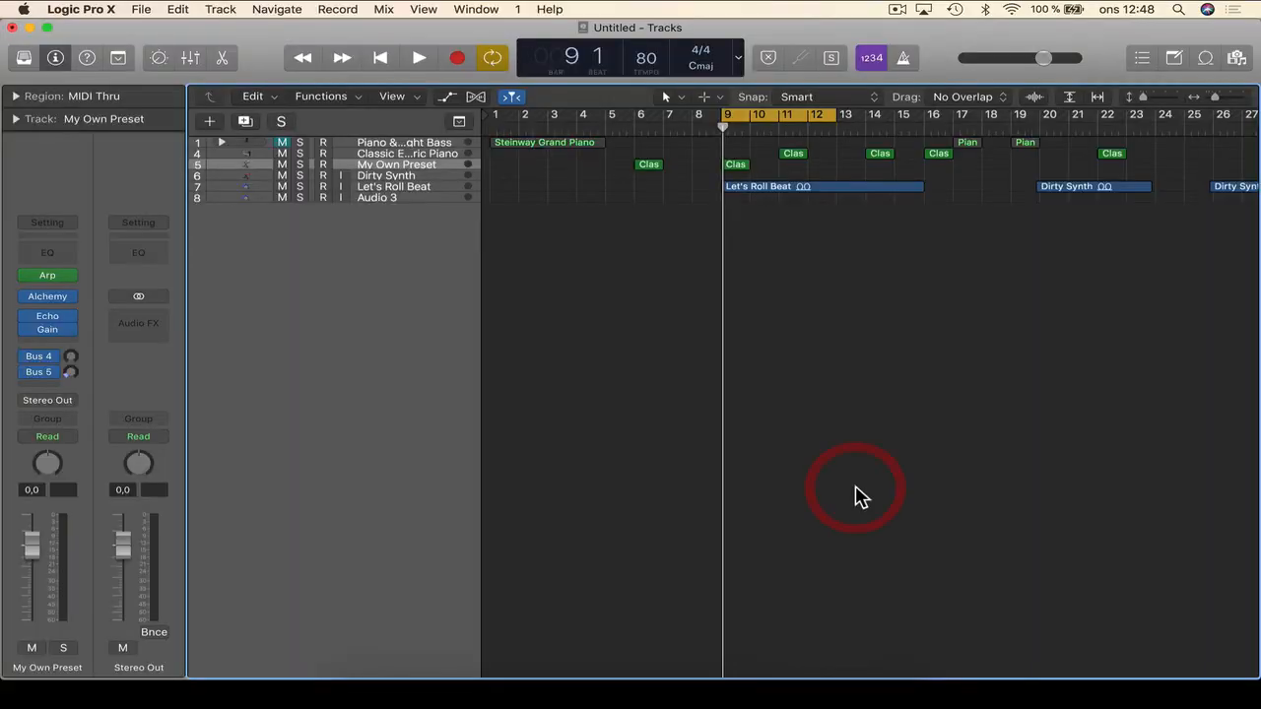
{"action": "key", "text": "super+q"}
{"action": "left_click", "coordinate": [571, 251]}
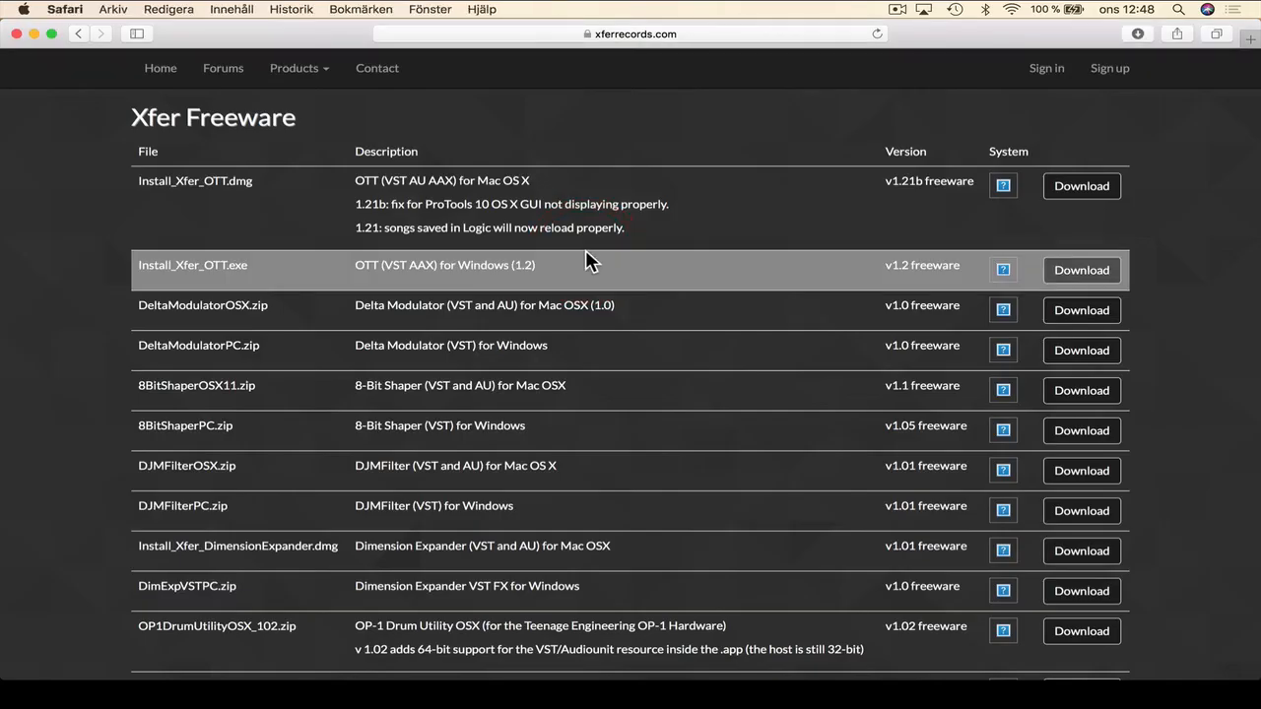
{"action": "key", "text": "super+space"}
{"action": "type", "text": "logic"}
{"action": "key", "text": "Return"}
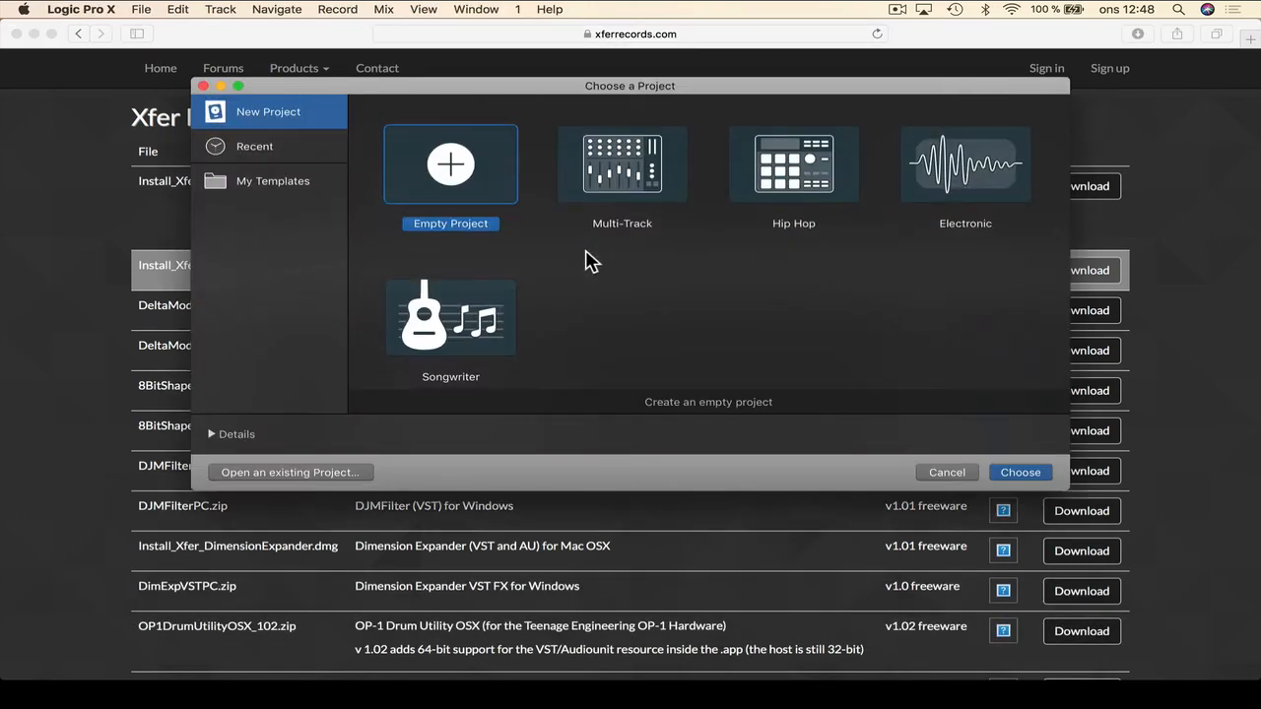
- Create an empty project with one Software Instrument track using the Default Patch and close the Musical Typing keyboard
{"action": "double_click", "coordinate": [437, 160]}
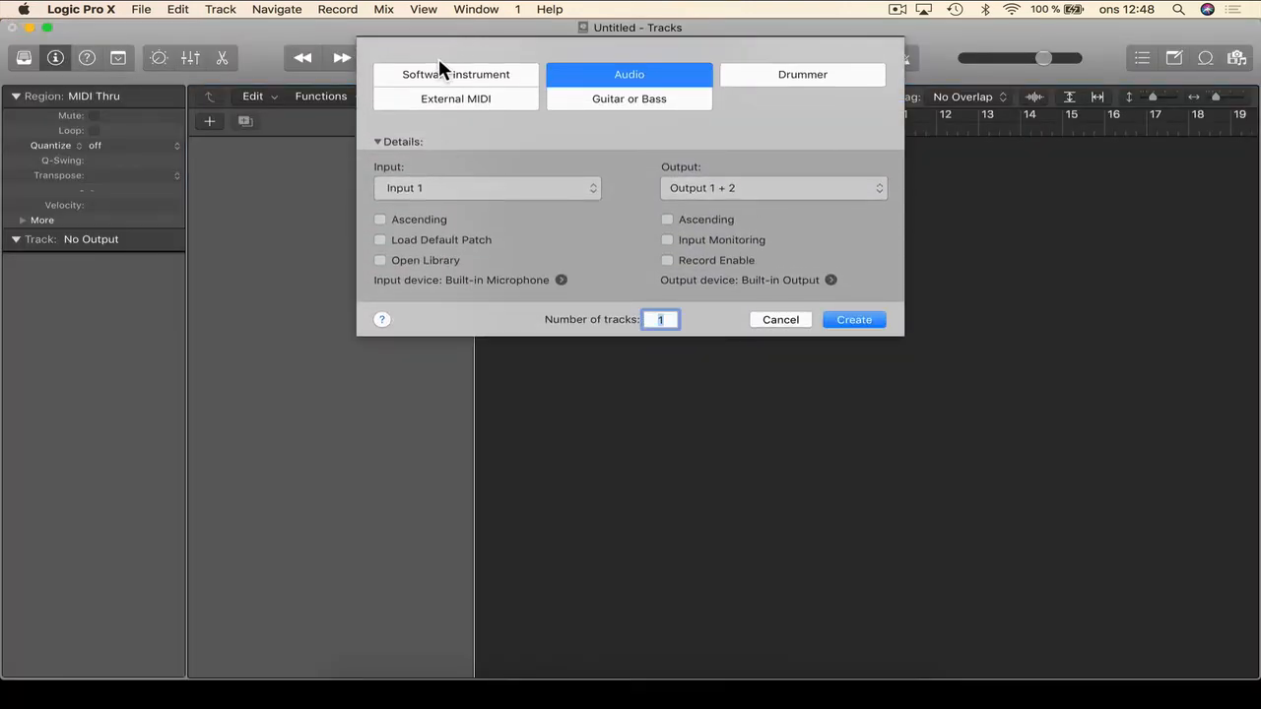
{"action": "left_click", "coordinate": [427, 71]}
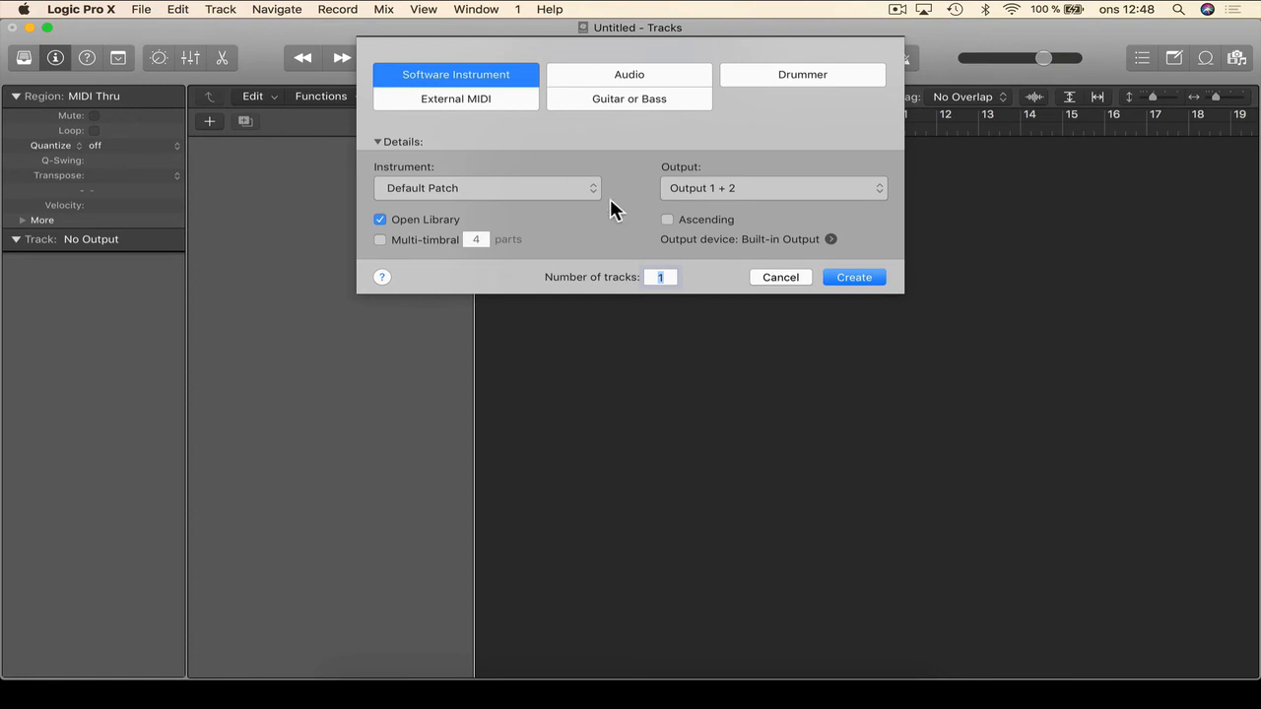
{"action": "left_click", "coordinate": [848, 277]}
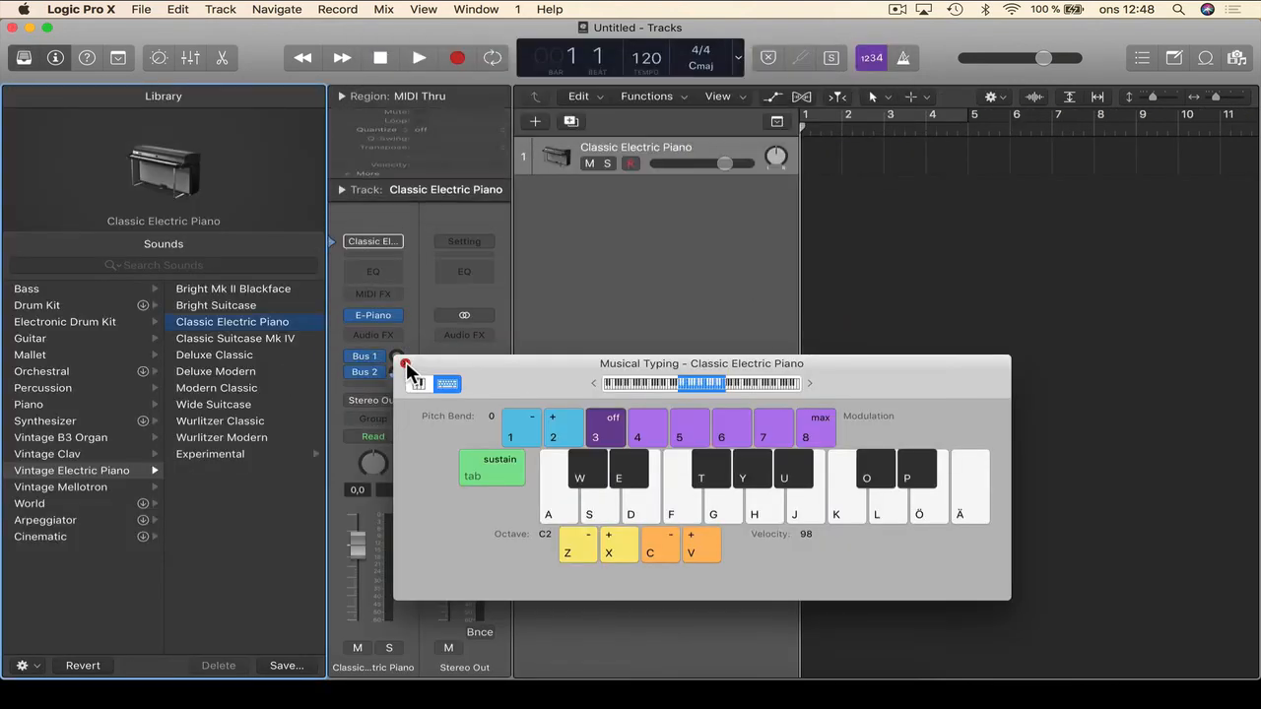
{"action": "left_click", "coordinate": [405, 365]}
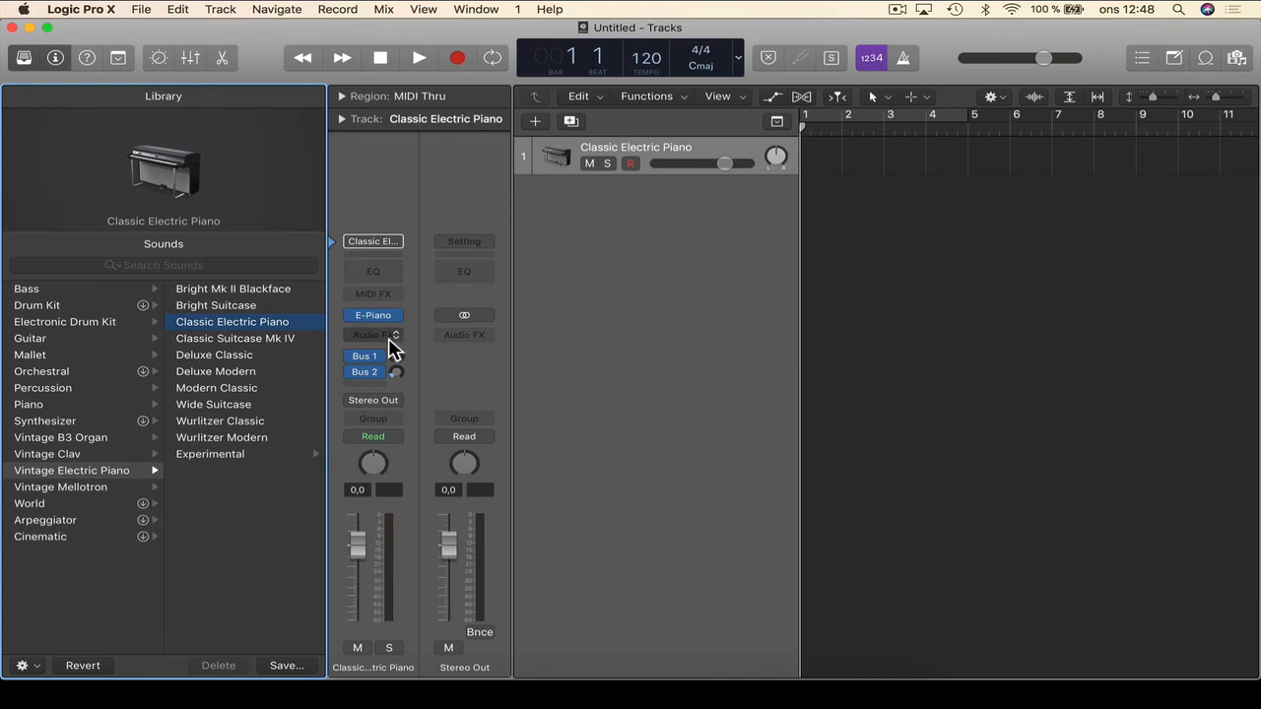
- Check which Audio Units manufacturers are offered for the Classic Electric Piano strip's empty effect slot
{"action": "left_click", "coordinate": [393, 344]}
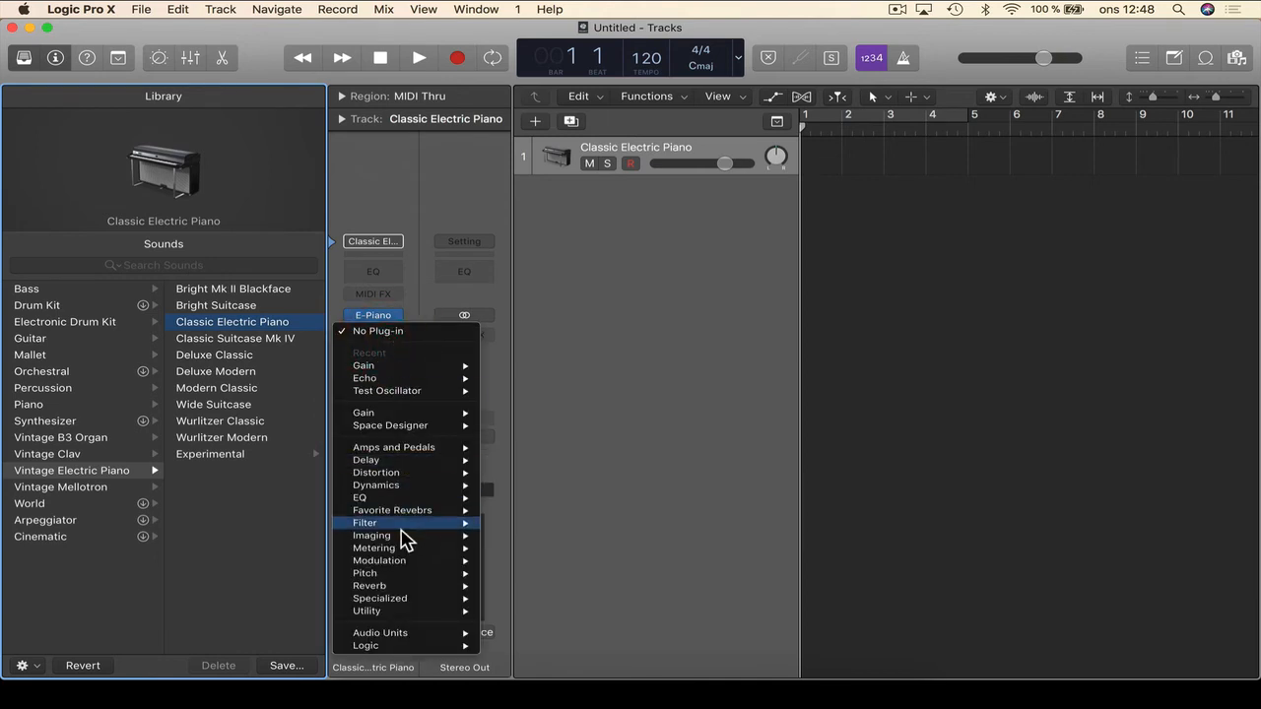
{"action": "mouse_move", "coordinate": [397, 638]}
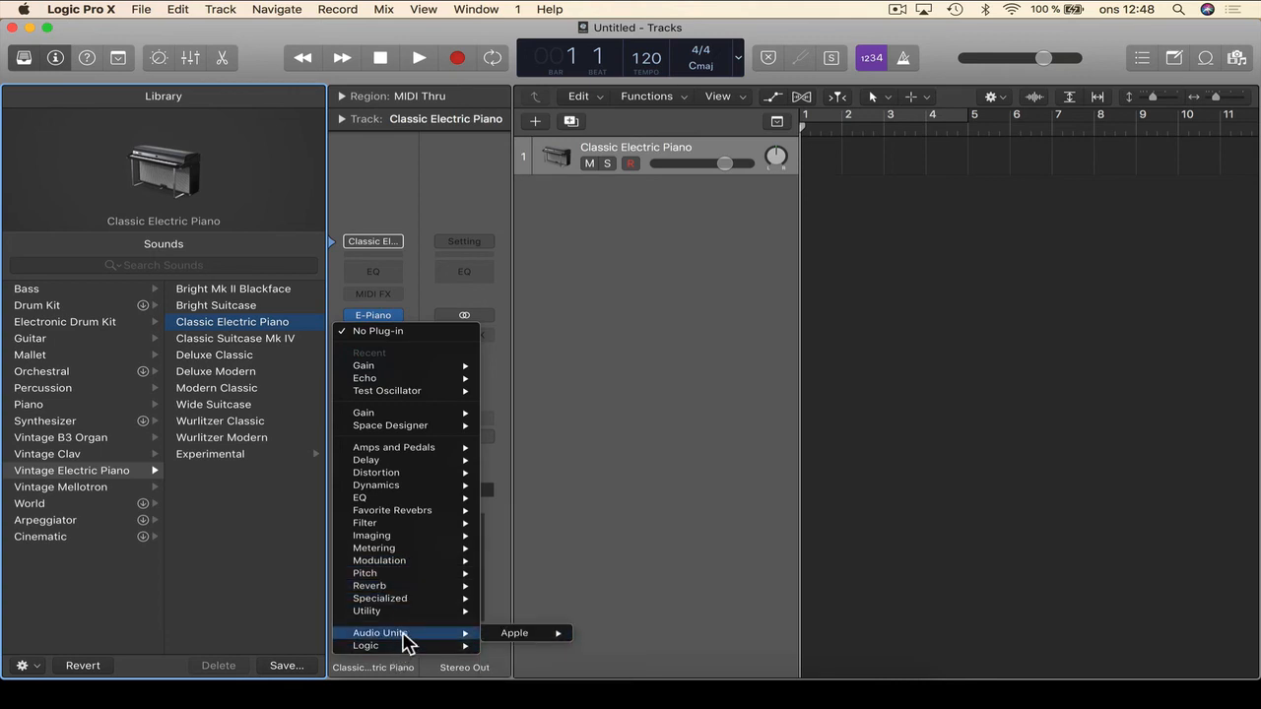
{"action": "mouse_move", "coordinate": [522, 646]}
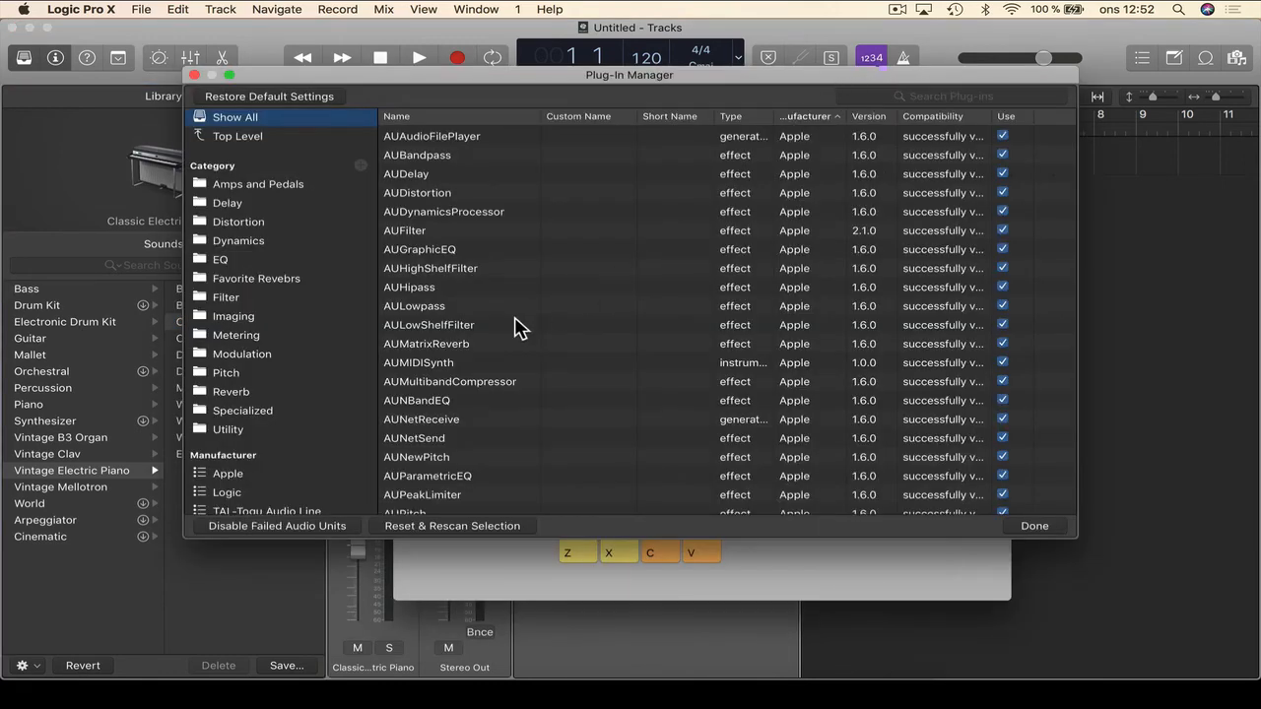
- Look through the Plug-In Manager's full list and the TAL-Togu Audio Line plug-ins, then close the manager and Musical Typing
{"action": "scroll", "coordinate": [515, 329], "scroll_direction": "down", "scroll_amount": 10}
{"action": "scroll", "coordinate": [520, 329], "scroll_direction": "up", "scroll_amount": 10}
{"action": "scroll", "coordinate": [268, 346], "scroll_direction": "down", "scroll_amount": 1}
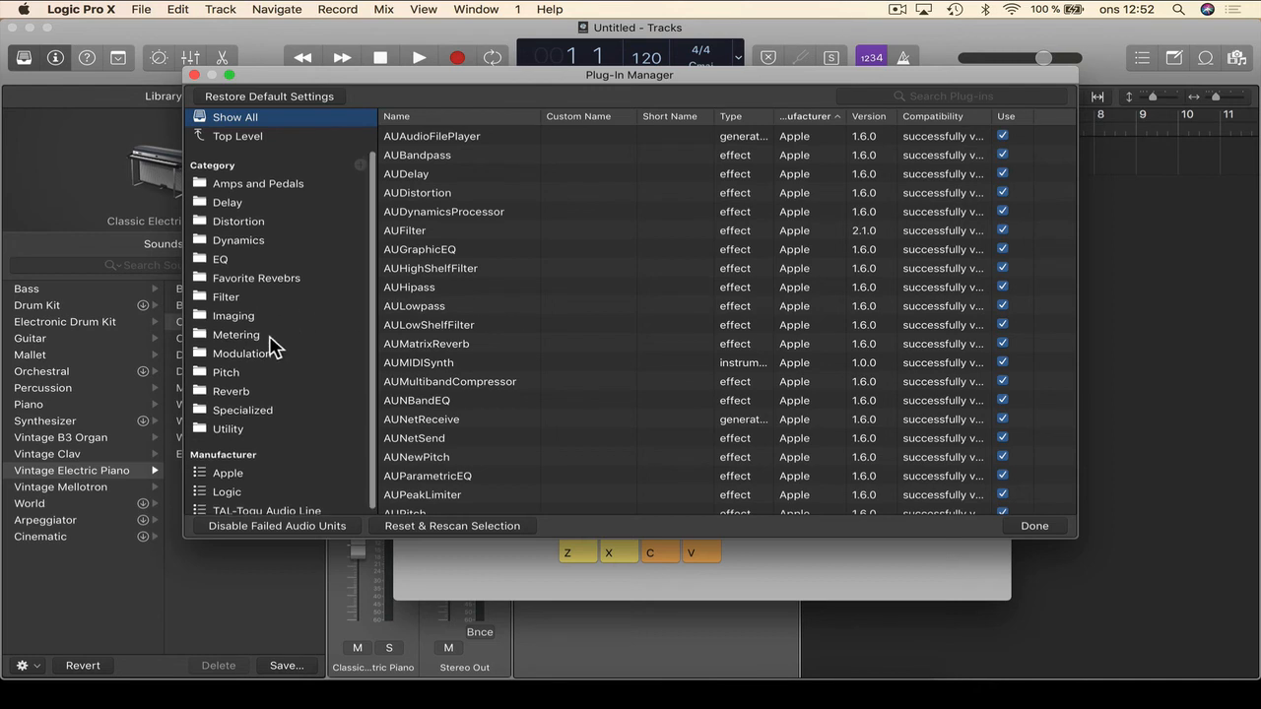
{"action": "left_click", "coordinate": [264, 507]}
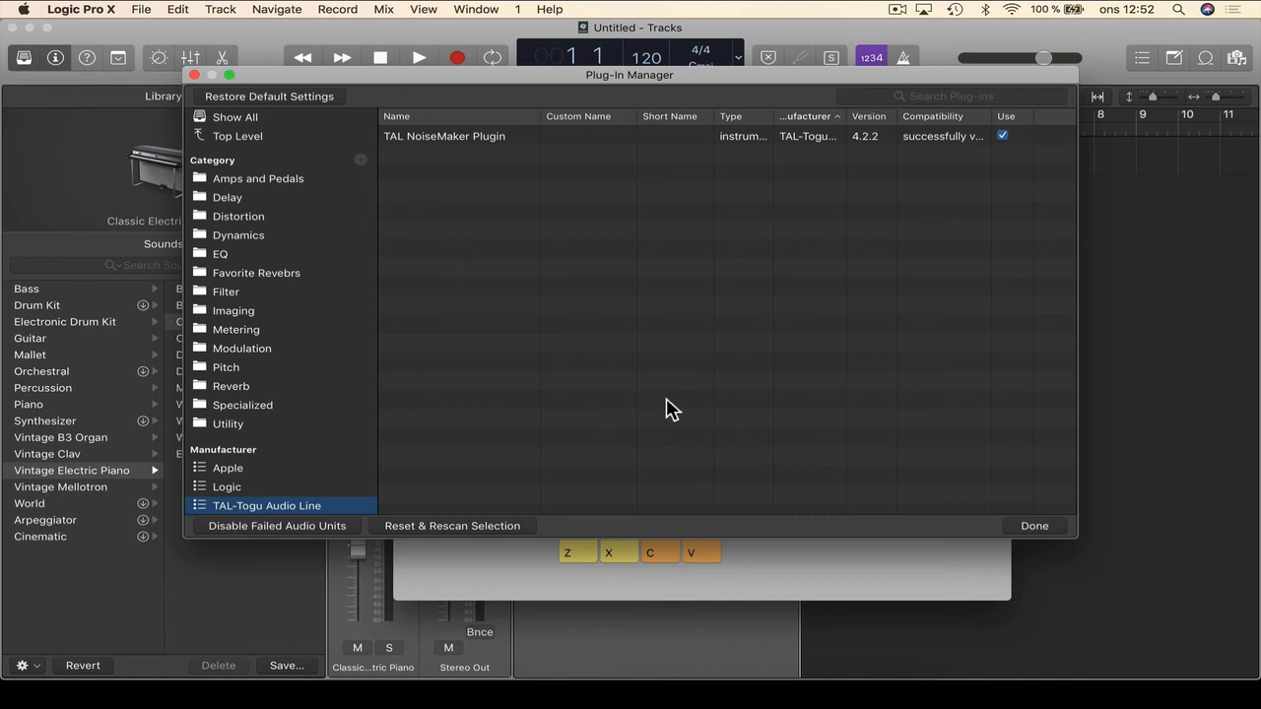
{"action": "left_click", "coordinate": [1047, 530]}
{"action": "left_click", "coordinate": [406, 365]}
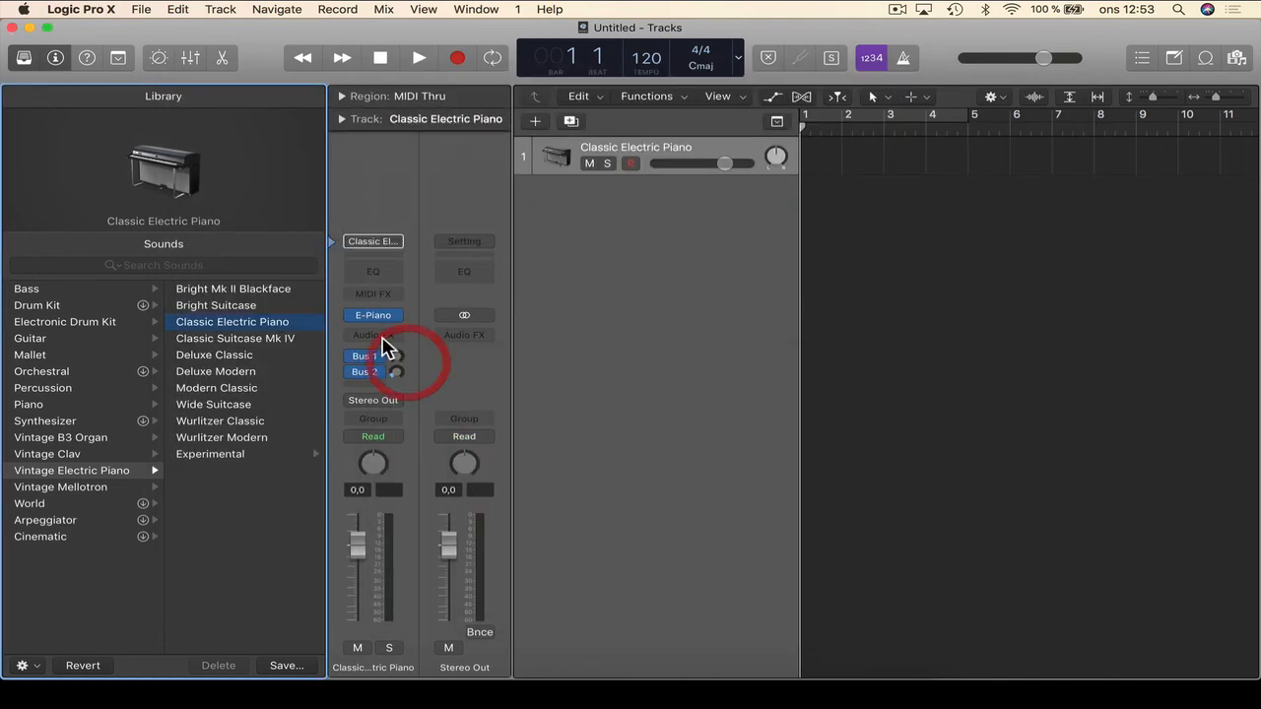
- Recheck the Audio Units effects available on the Classic Electric Piano strip and leave its effect slot empty
{"action": "left_click", "coordinate": [375, 335]}
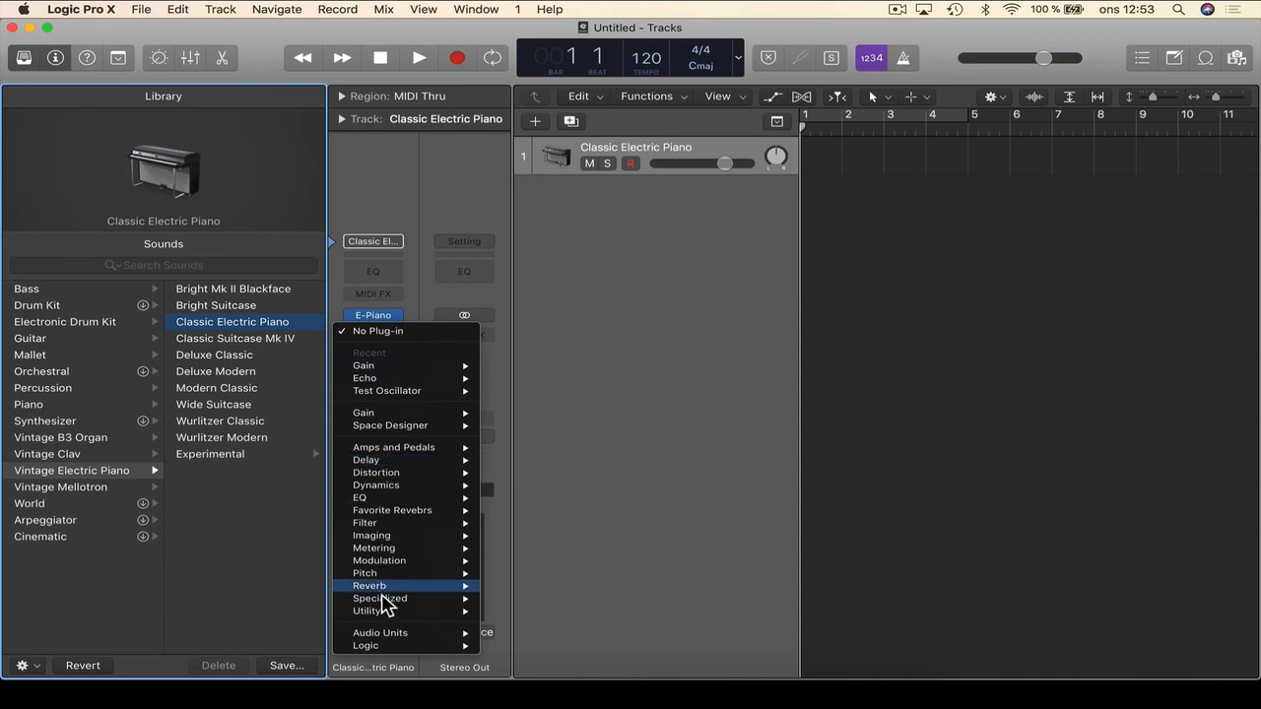
{"action": "mouse_move", "coordinate": [381, 635]}
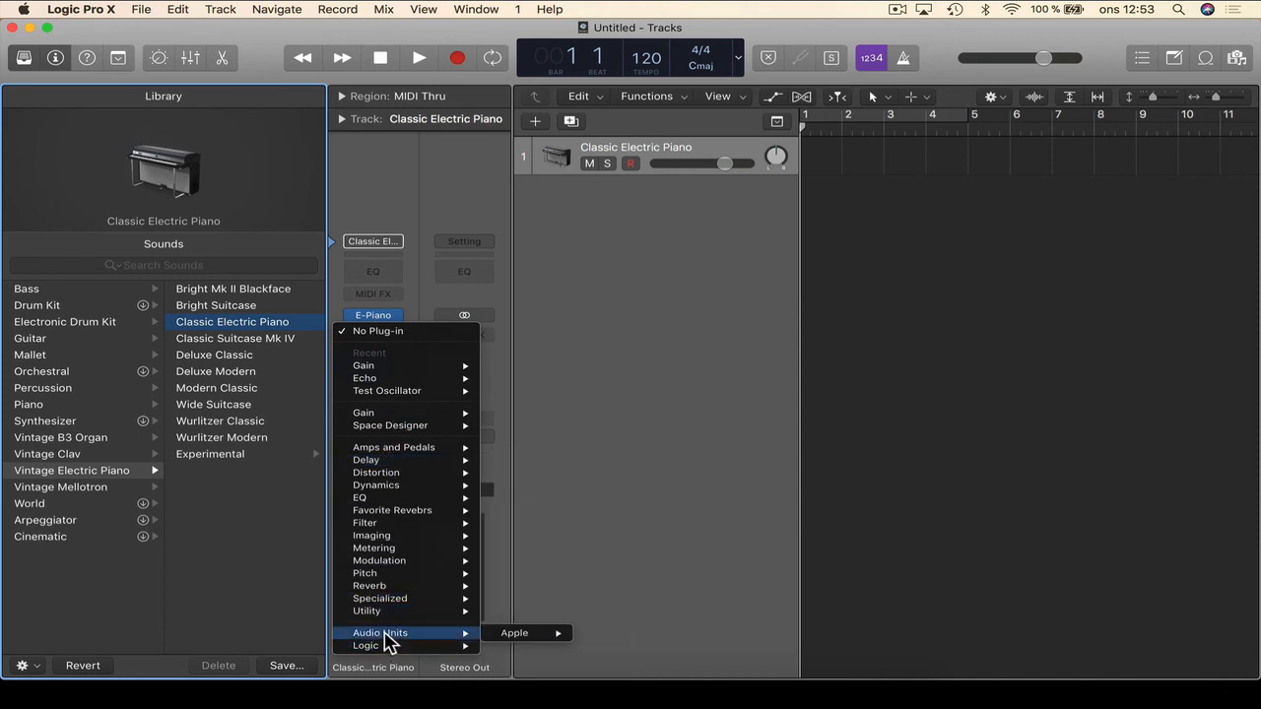
{"action": "left_click", "coordinate": [654, 426]}
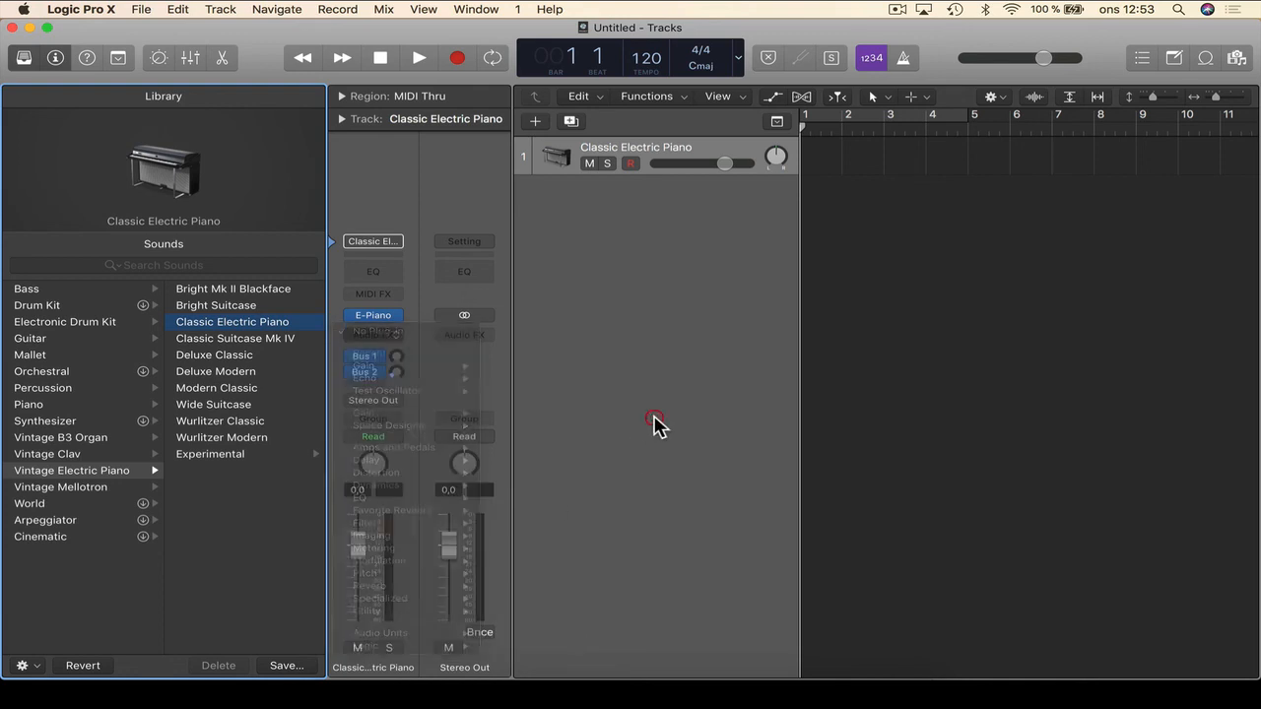
- Replace the strip's E-Piano with the TAL NoiseMaker Plugin from TAL-Togu Audio Line, move its window aside and close it
{"action": "left_click", "coordinate": [398, 315]}
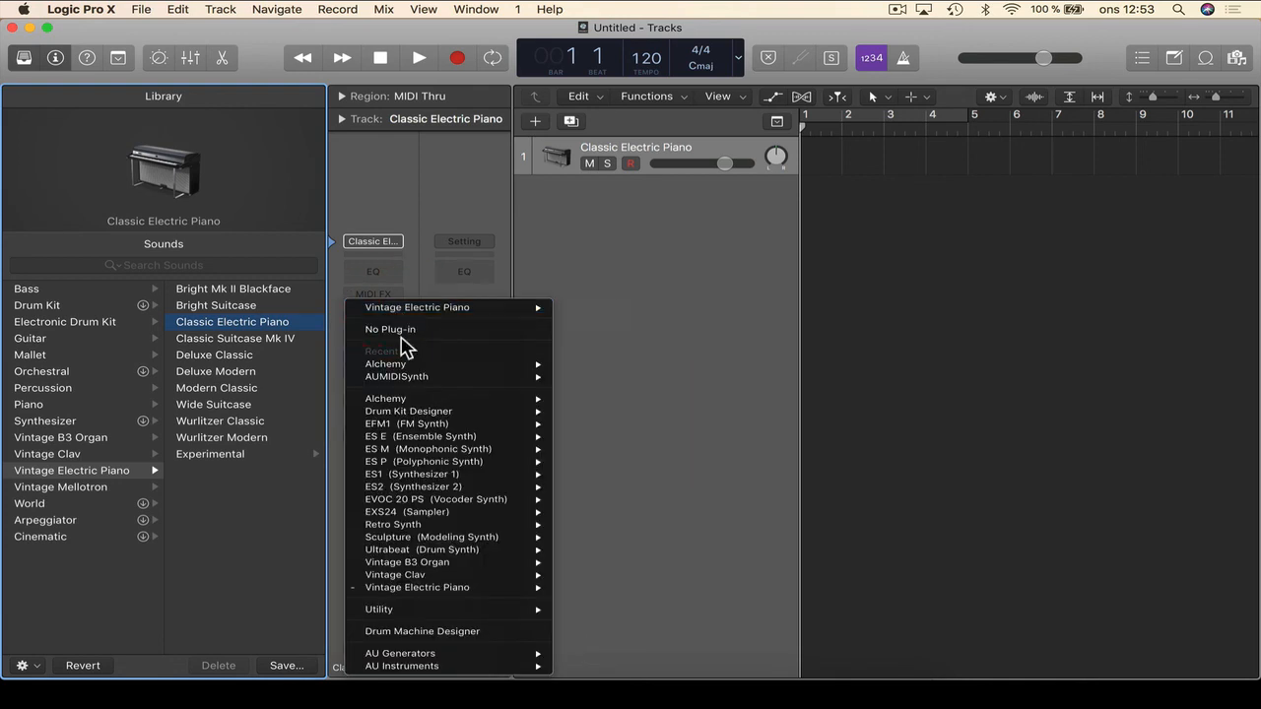
{"action": "mouse_move", "coordinate": [452, 655]}
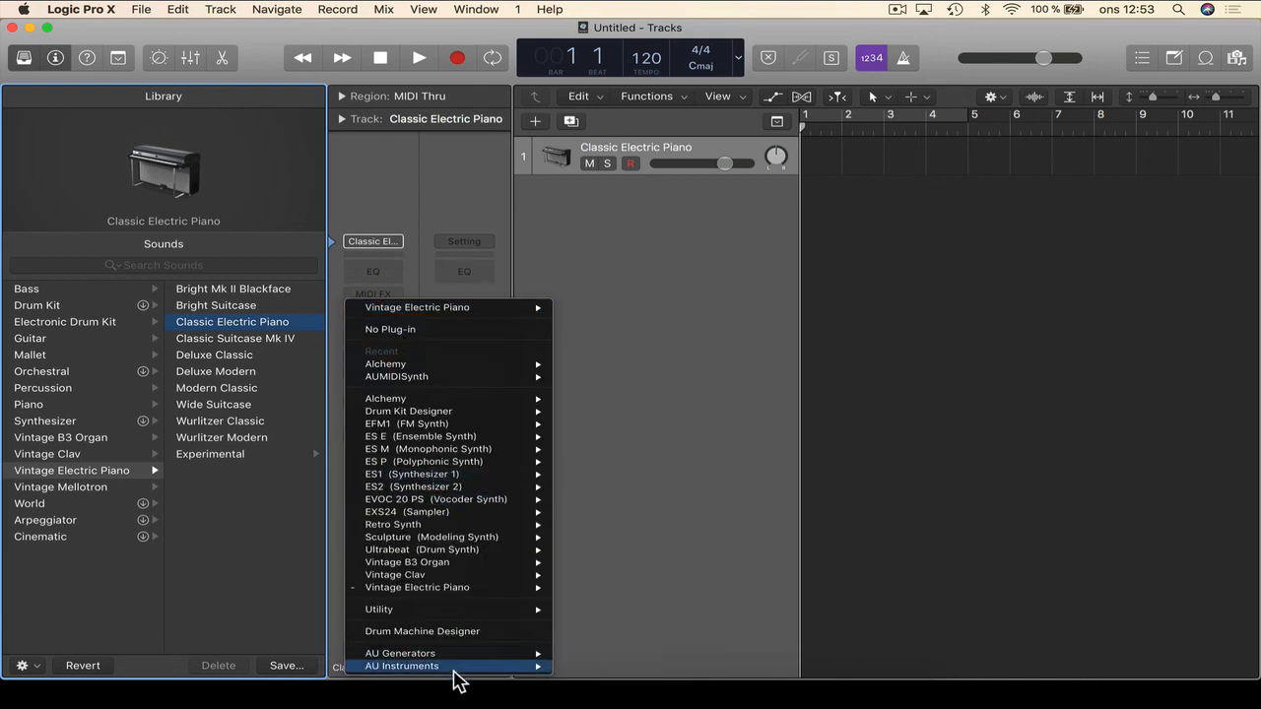
{"action": "mouse_move", "coordinate": [605, 677]}
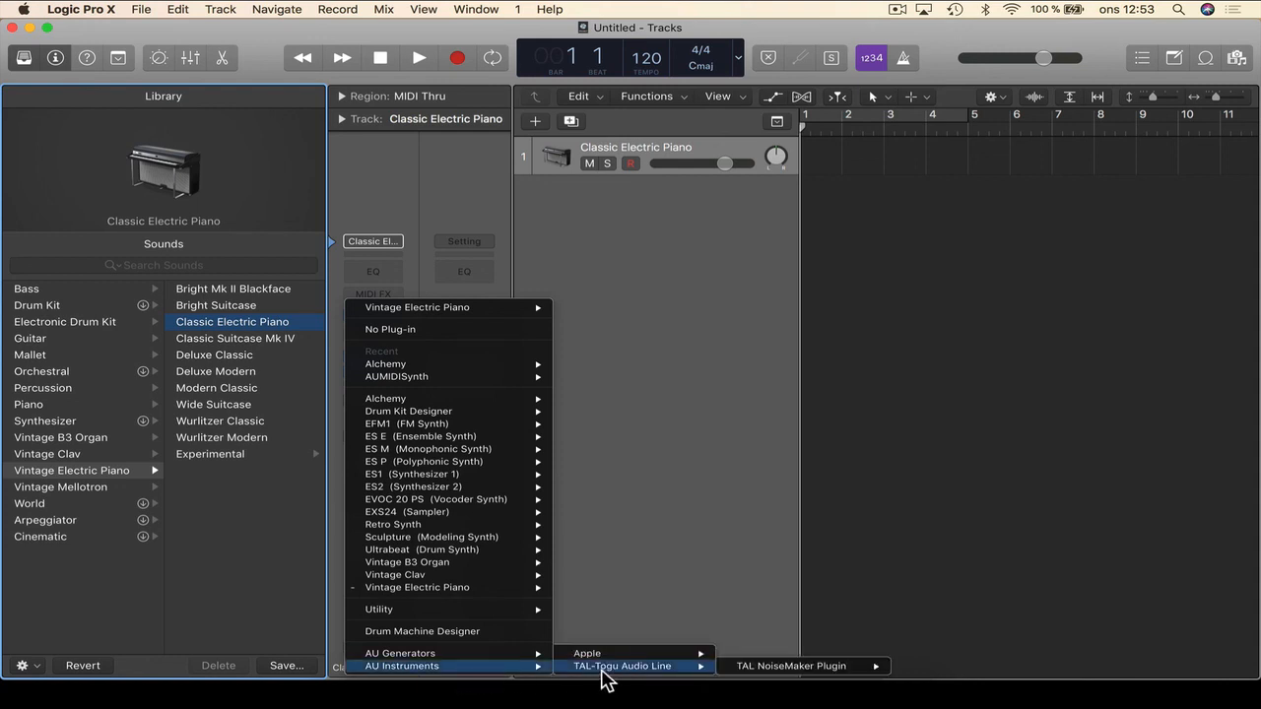
{"action": "left_click", "coordinate": [730, 667]}
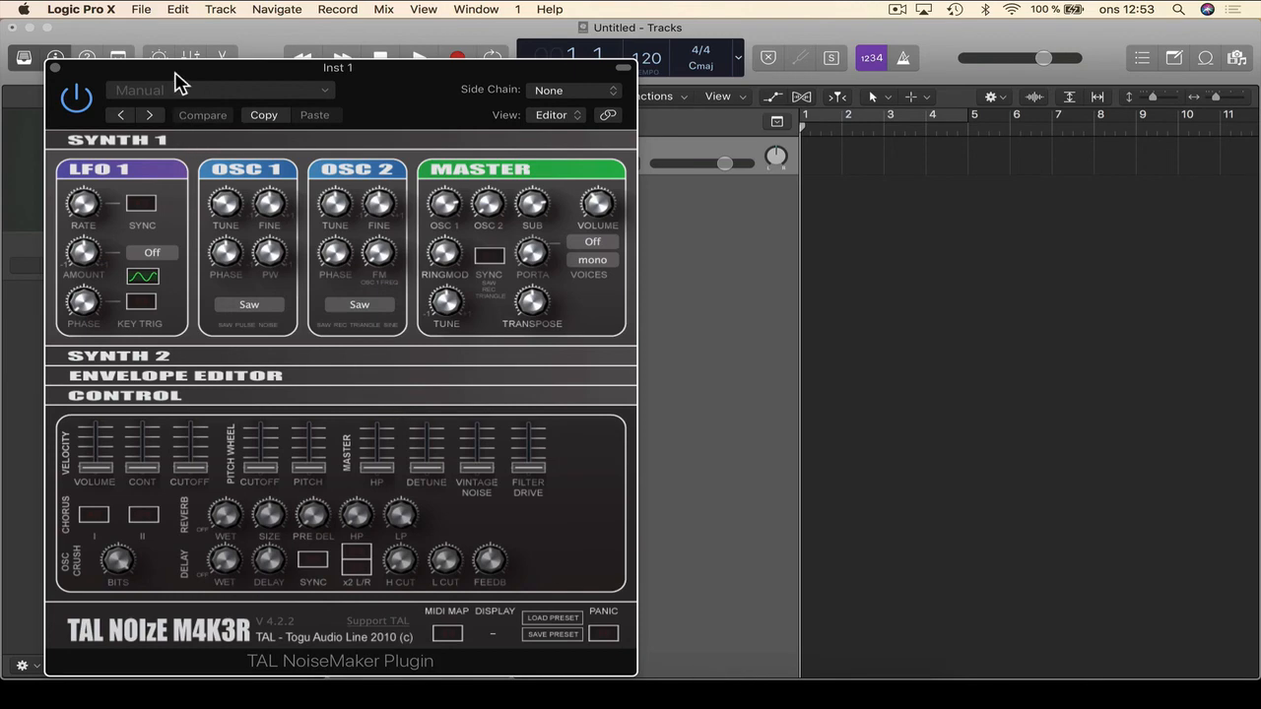
{"action": "left_click_drag", "start_coordinate": [174, 78], "coordinate": [676, 70]}
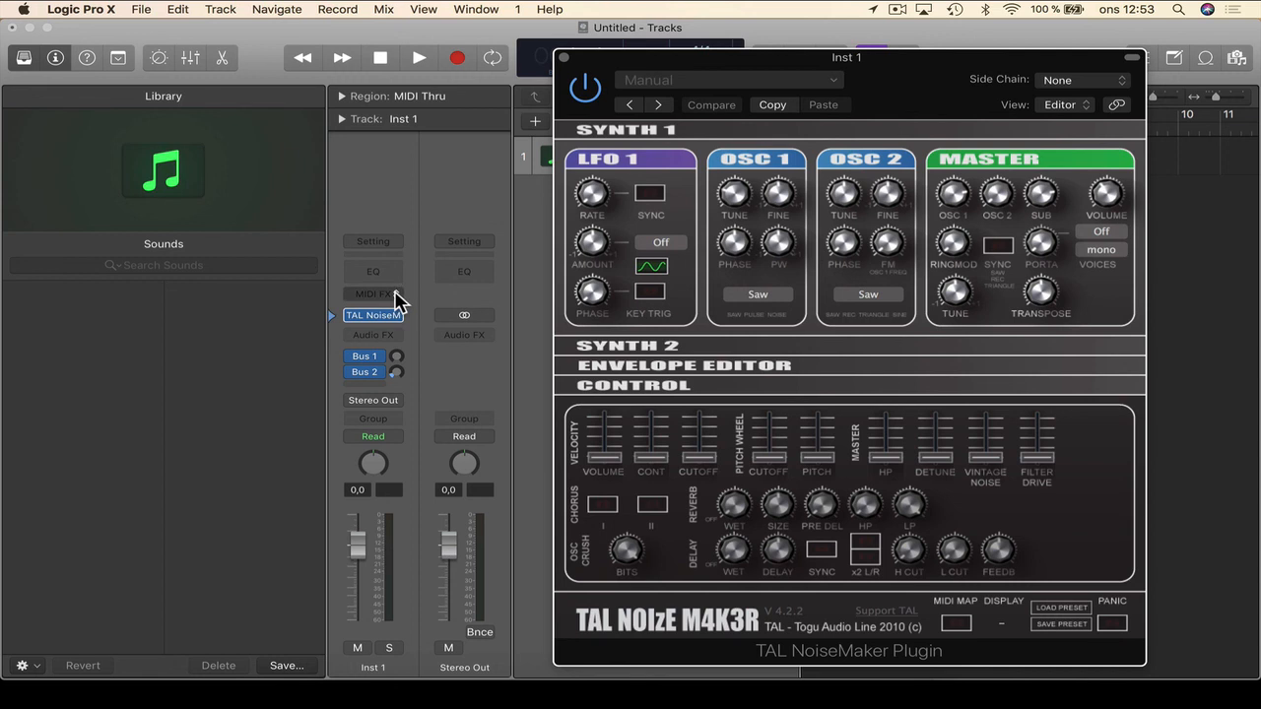
{"action": "left_click", "coordinate": [564, 58]}
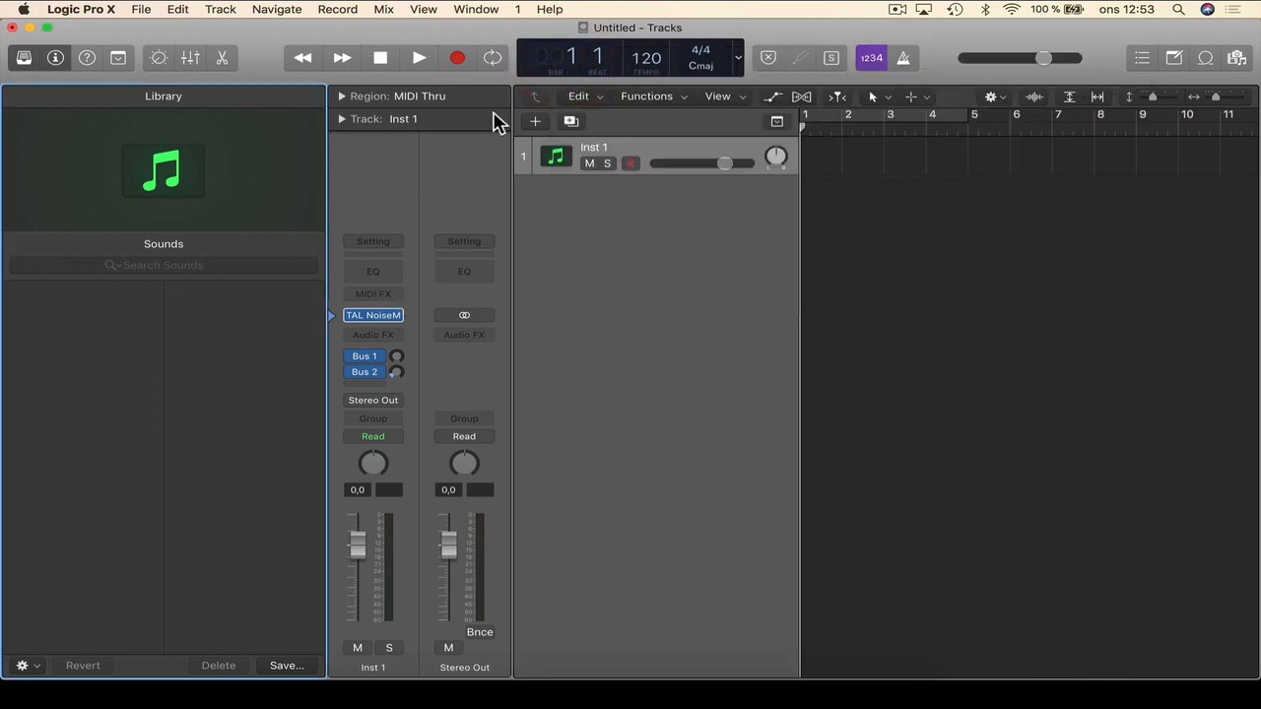
- Reopen the TAL NoiseMaker instrument on the Inst 1 strip and load its factory preset BS D&B Wubler TAL
{"action": "left_click", "coordinate": [376, 316]}
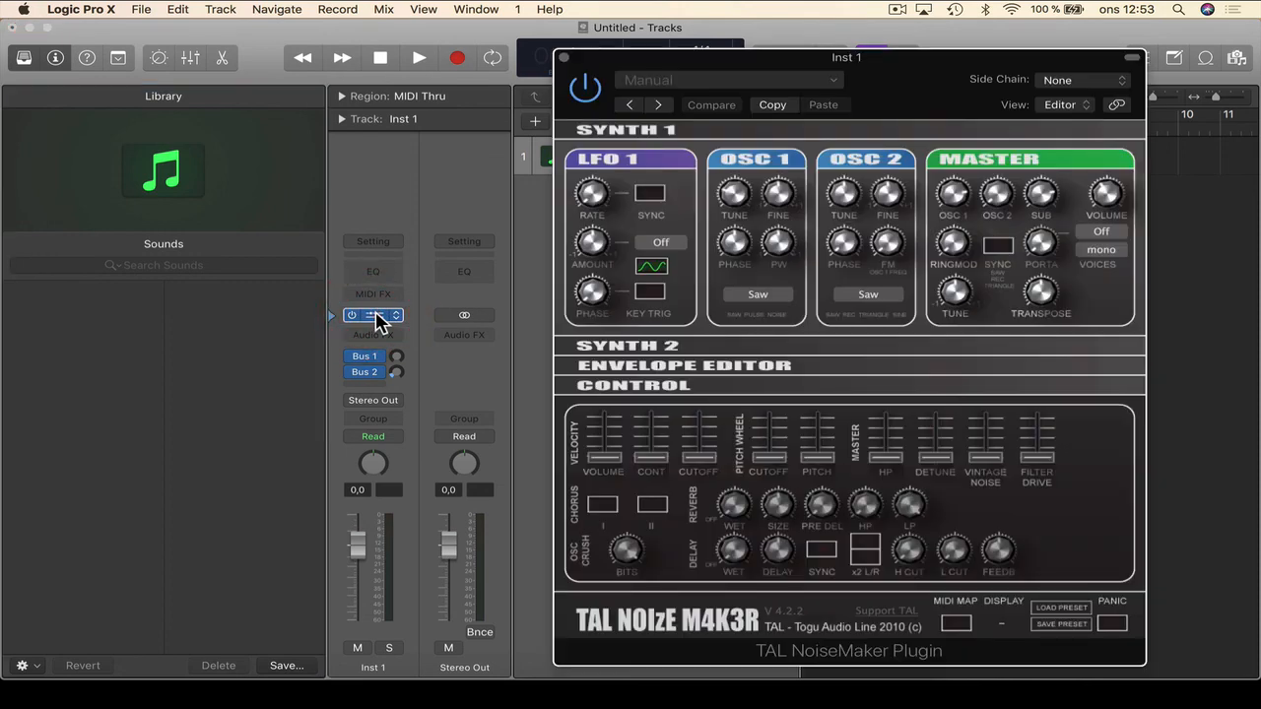
{"action": "left_click", "coordinate": [719, 79]}
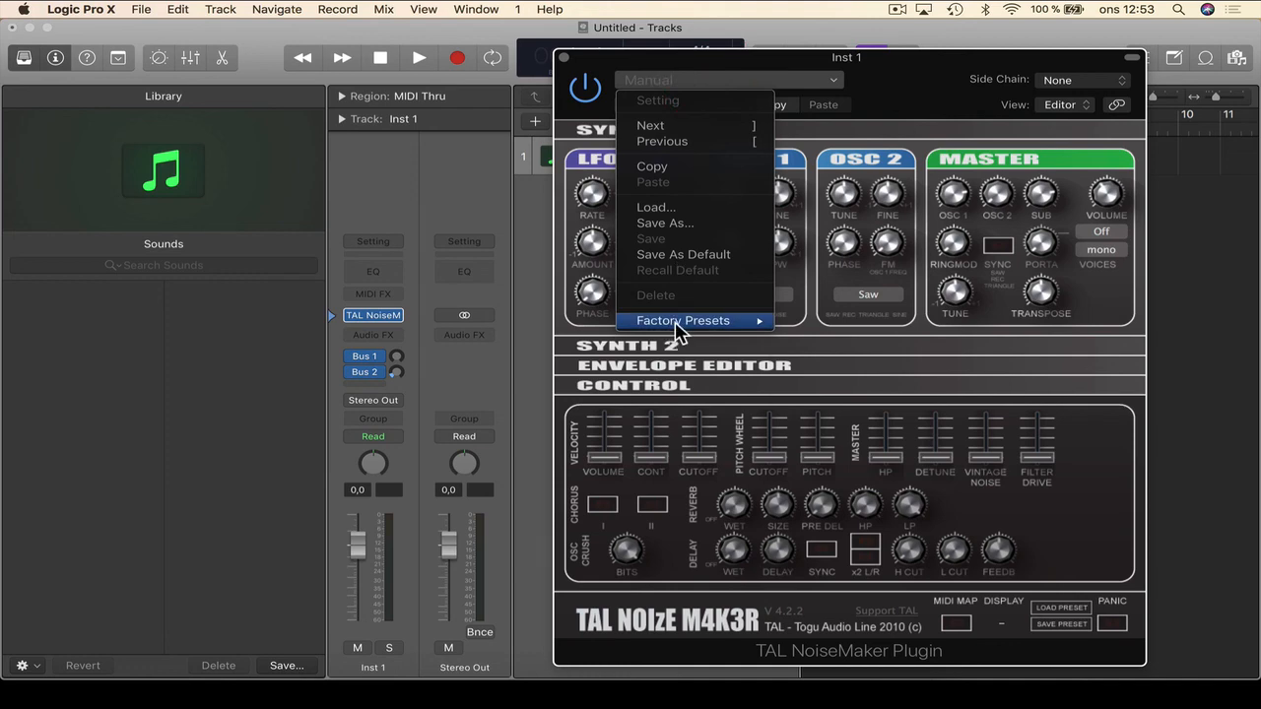
{"action": "mouse_move", "coordinate": [677, 330]}
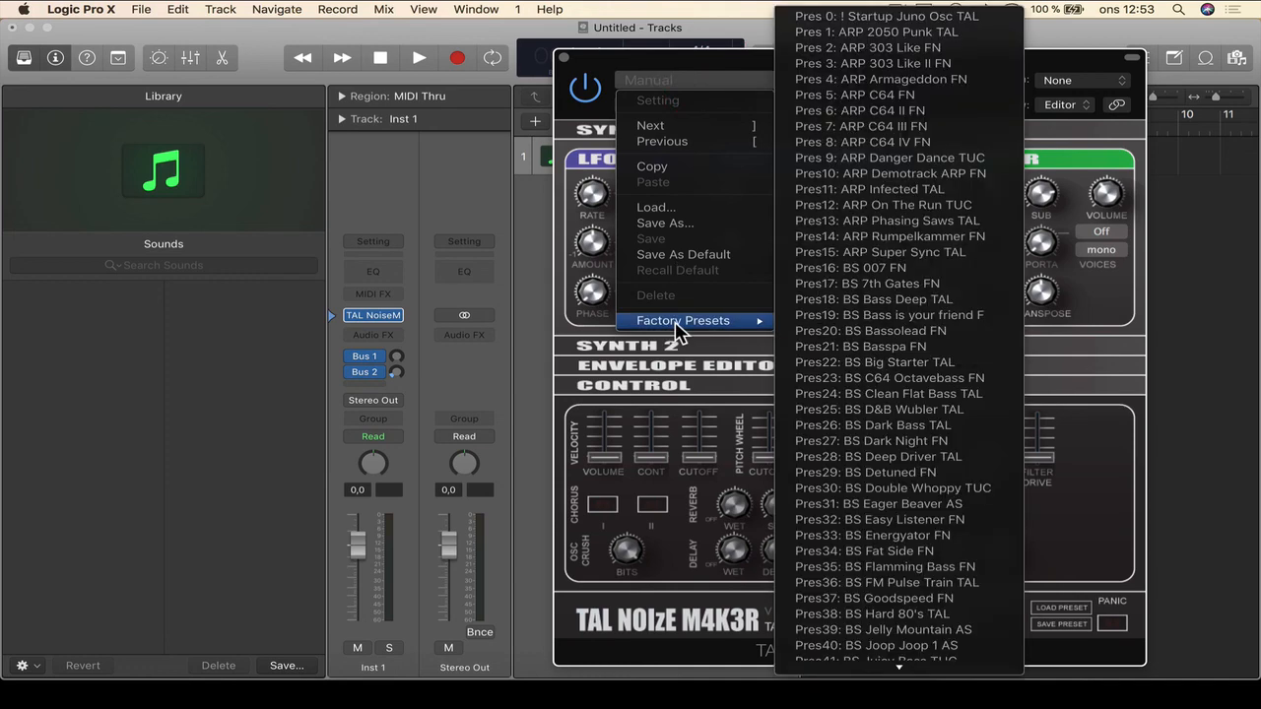
{"action": "left_click", "coordinate": [901, 412]}
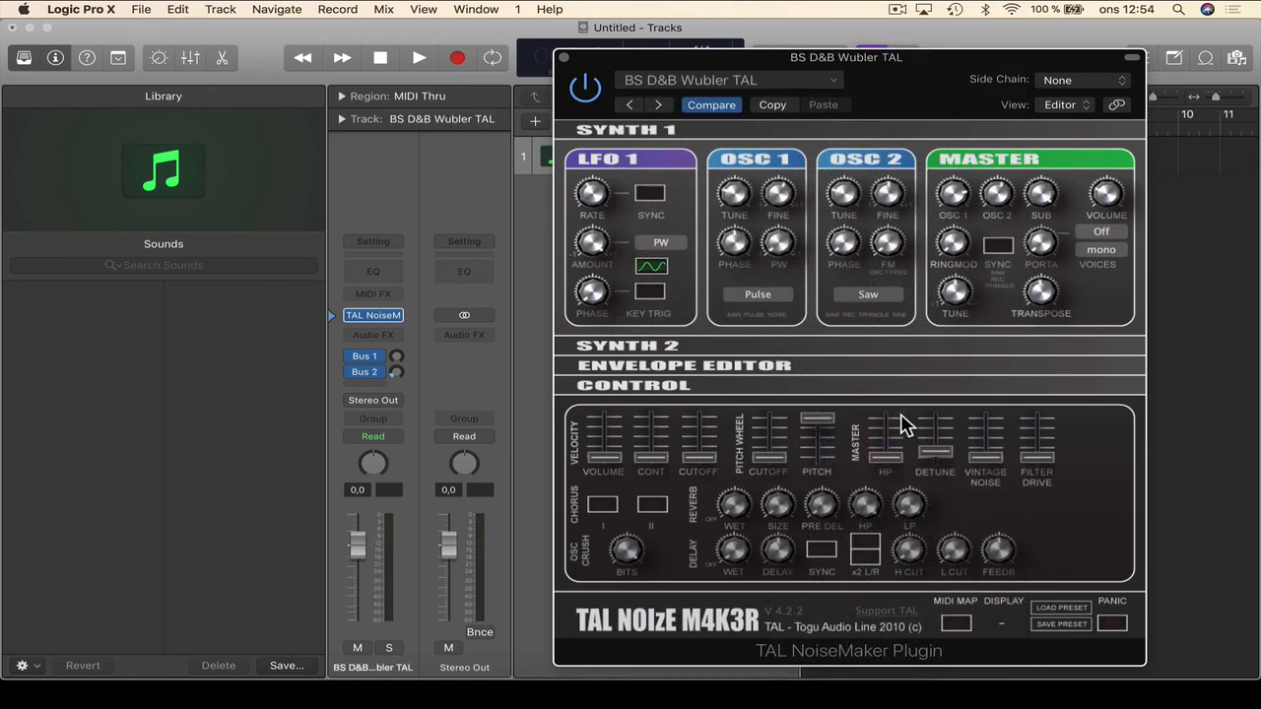
- Audition the loaded preset by playing a few notes with Musical Typing, and close both the keyboard and the synth window
{"action": "key", "text": "super+k"}
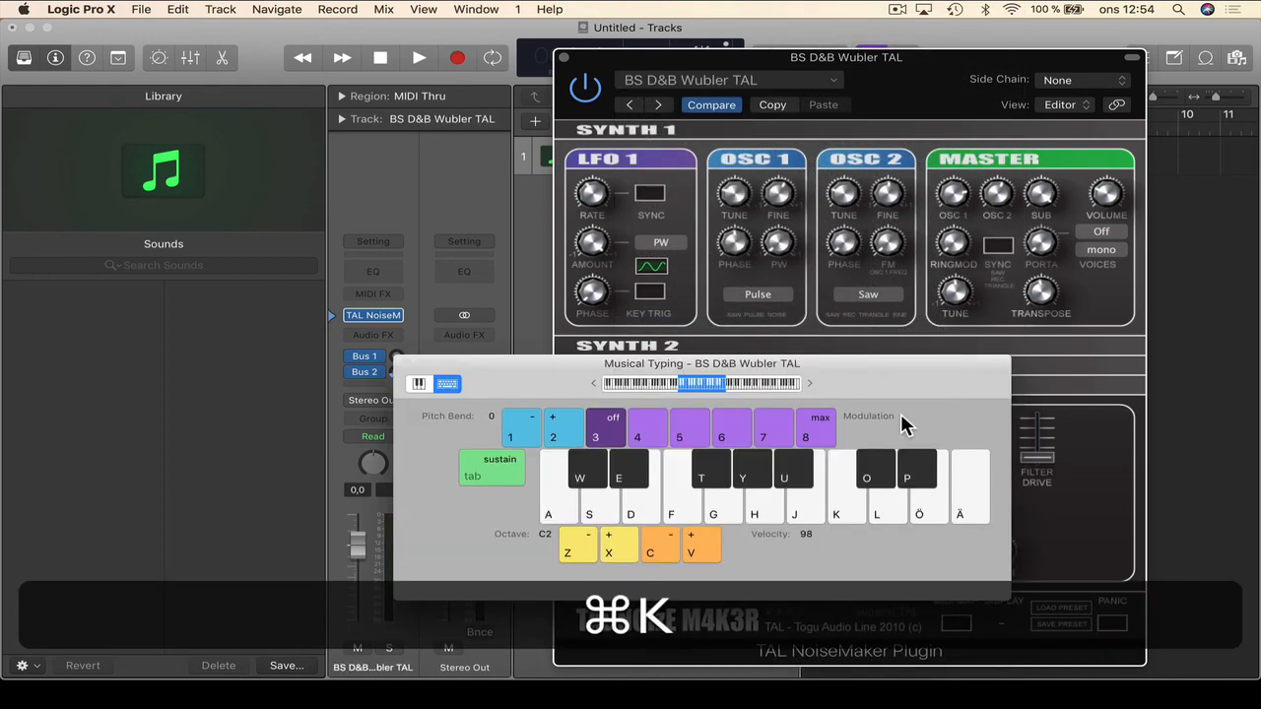
{"action": "key", "text": "j"}
{"action": "key", "text": "k"}
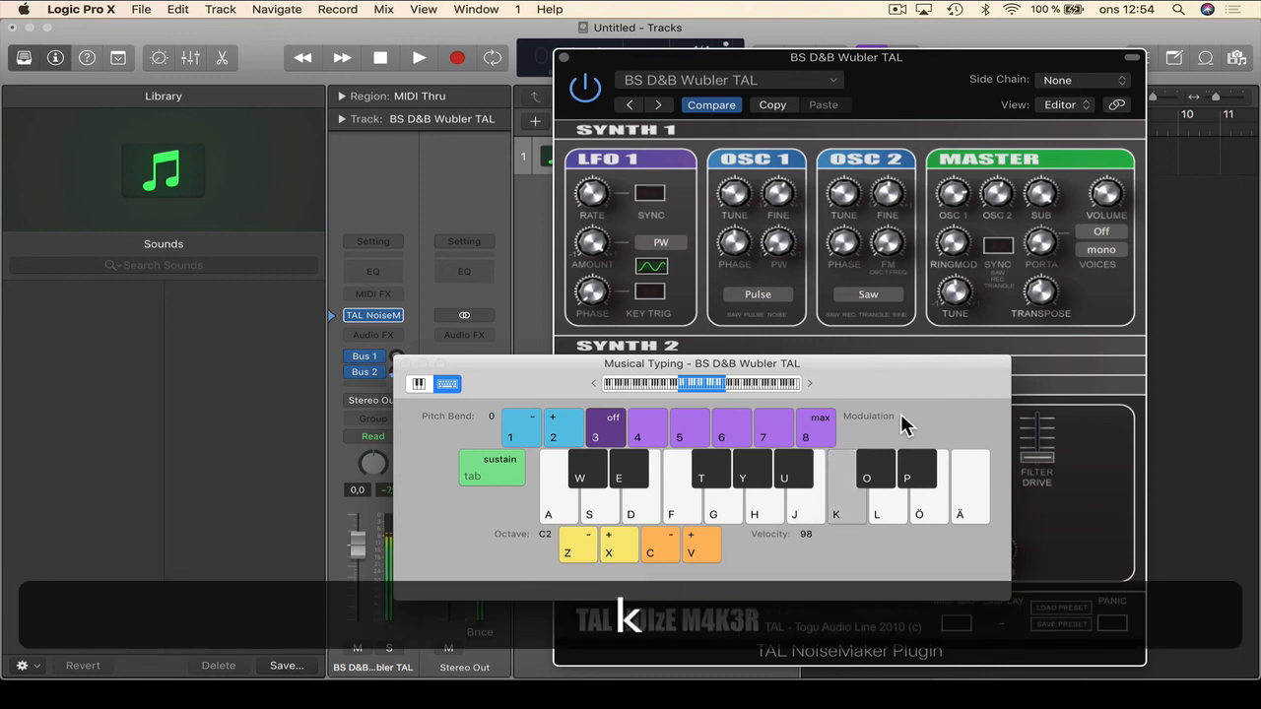
{"action": "key", "text": "g"}
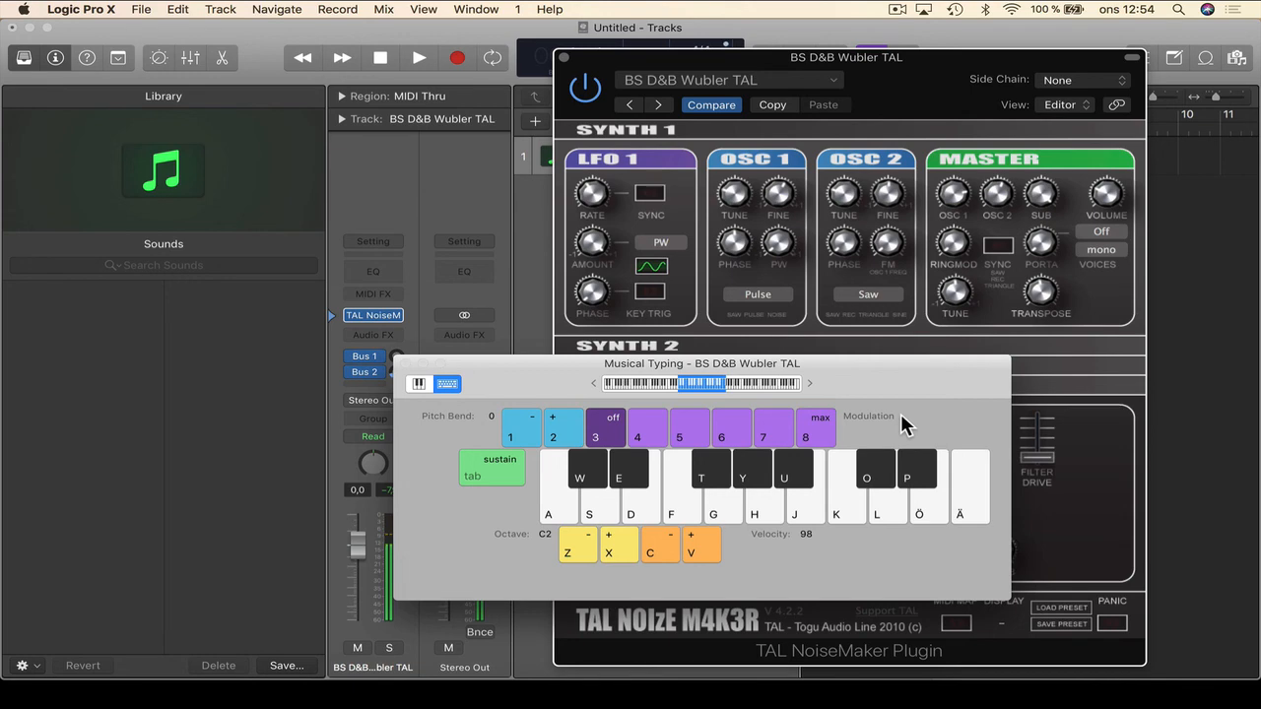
{"action": "key", "text": "super+k"}
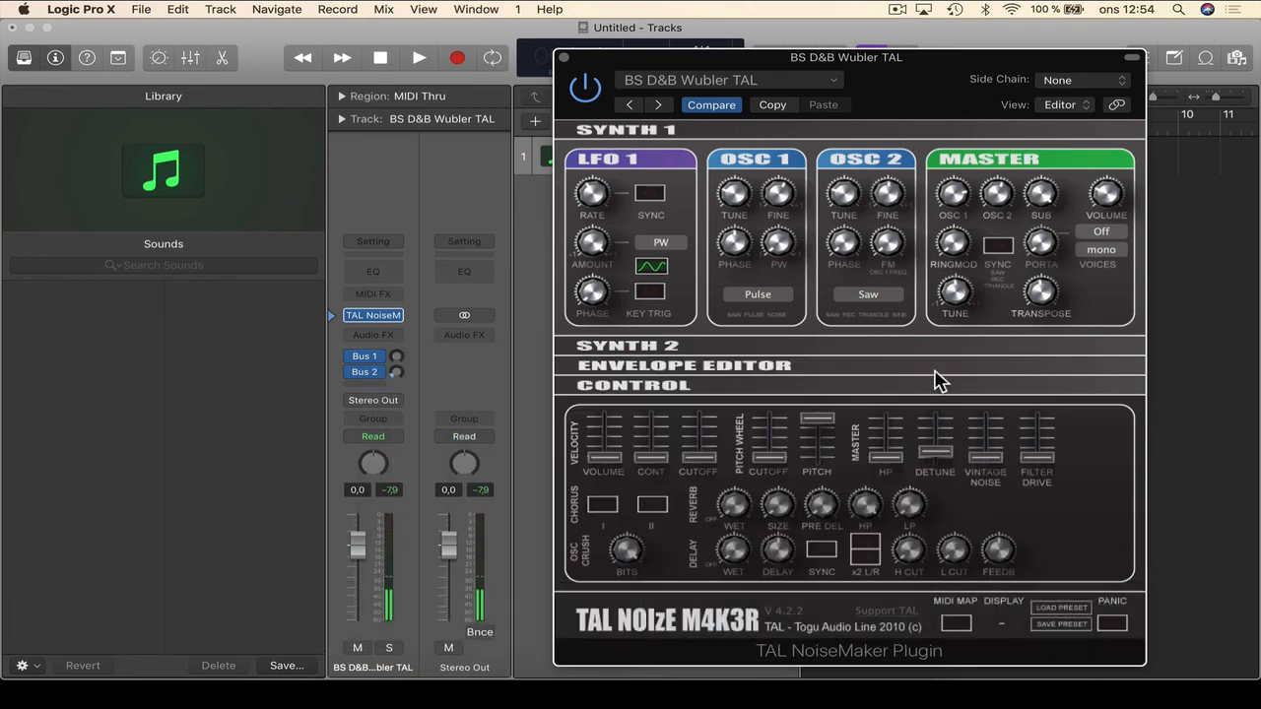
{"action": "left_click", "coordinate": [564, 61]}
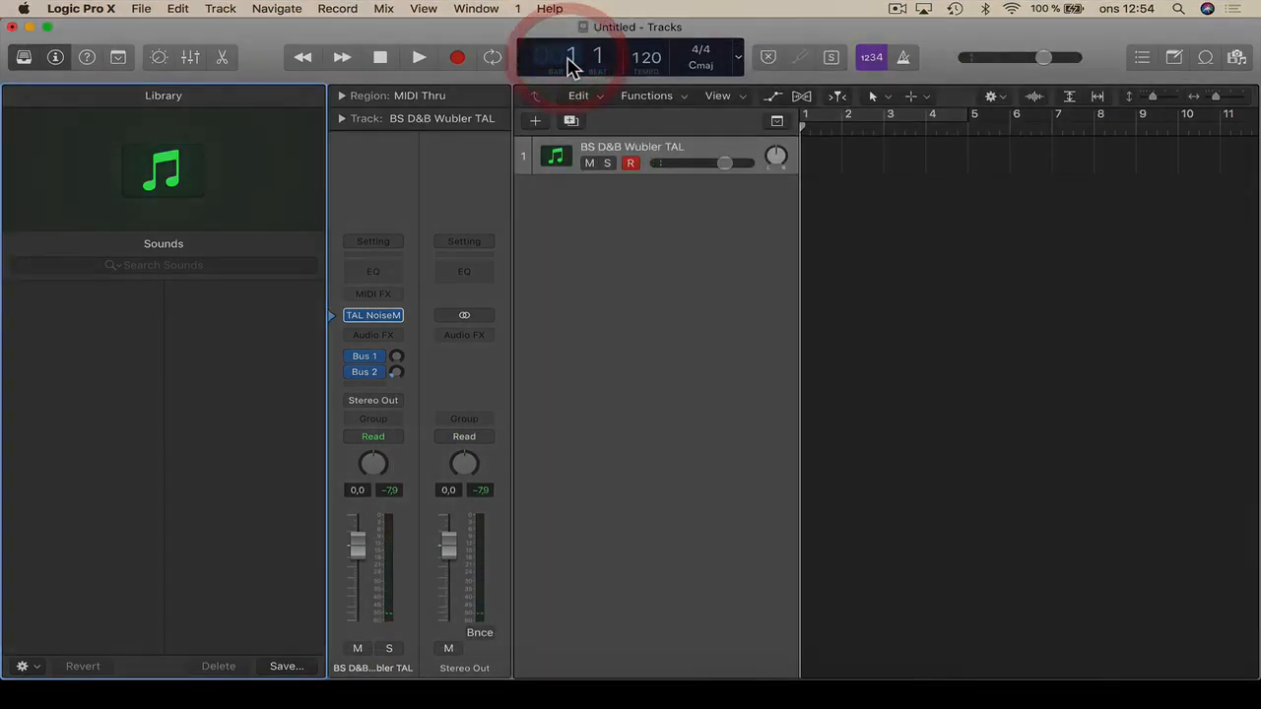